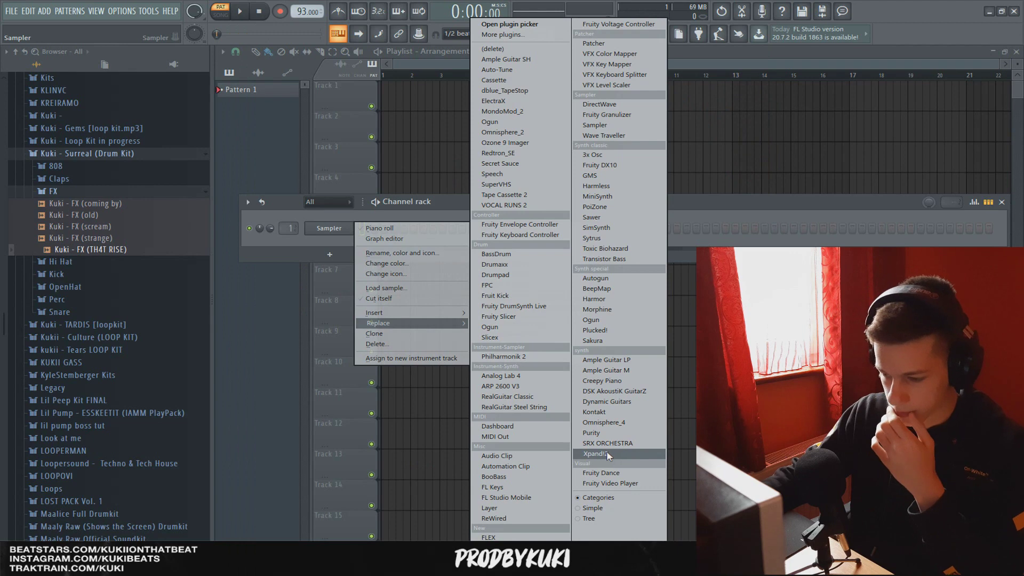
- Replace the Sampler channel with Xpand!2 and load its Marimba sound from the 017 Mallets category
left_click(606, 451)
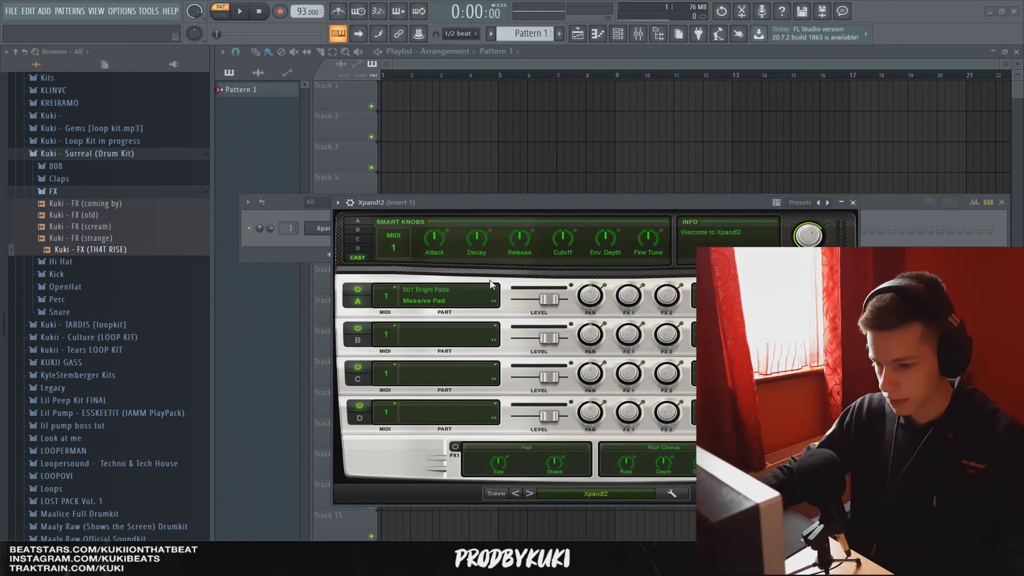
left_click(448, 290)
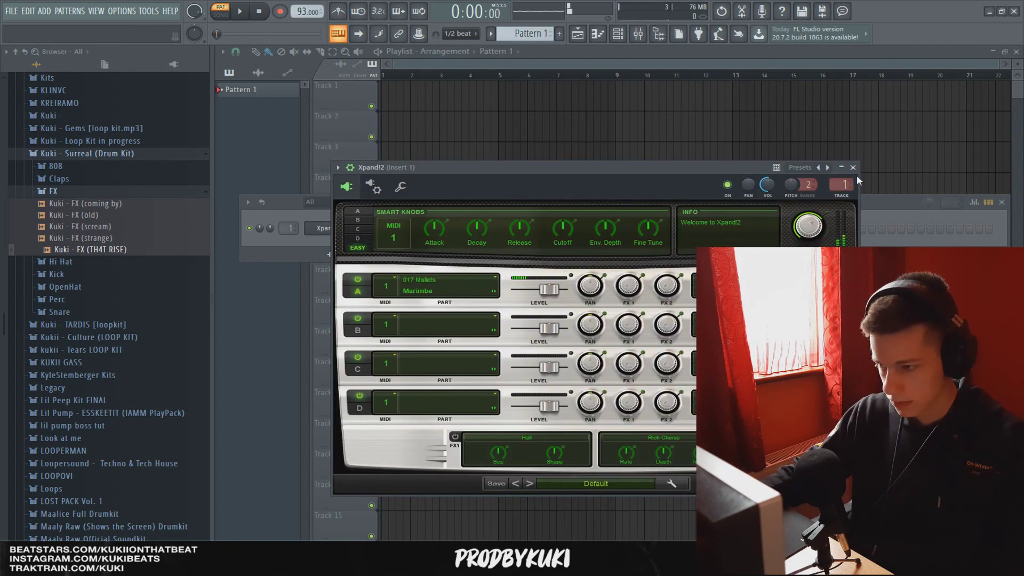
left_click(853, 166)
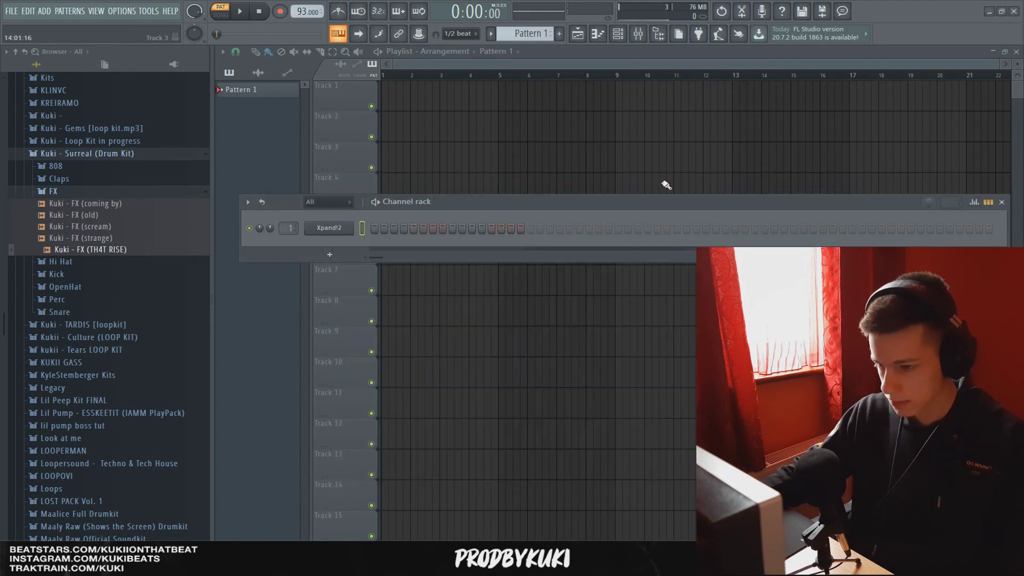
- Open the Xpand!2 channel's piano roll and set the scale highlighting root note to C with the Minor Natural (Aeolian) scale
right_click(324, 228)
left_click(373, 229)
left_click(222, 52)
mouse_move(261, 118)
mouse_move(302, 128)
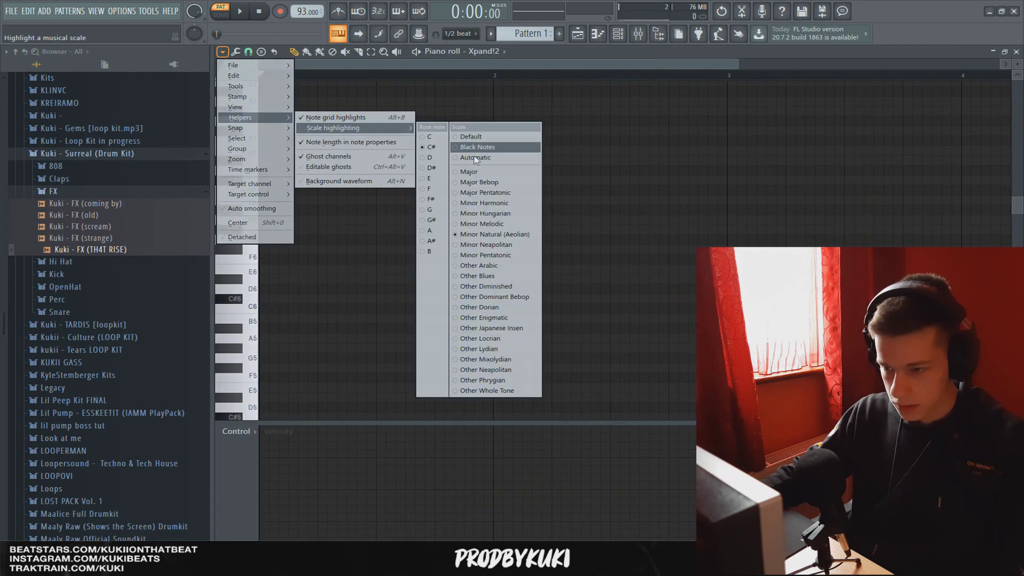
left_click(432, 138)
- Draw a C5–D#5–G5 chord at the start of bar 1, a G#4–C5–D#5 chord on beat 4, and G4 starting bar 2
scroll(331, 163, "down", 3)
scroll(306, 323, "down", 1)
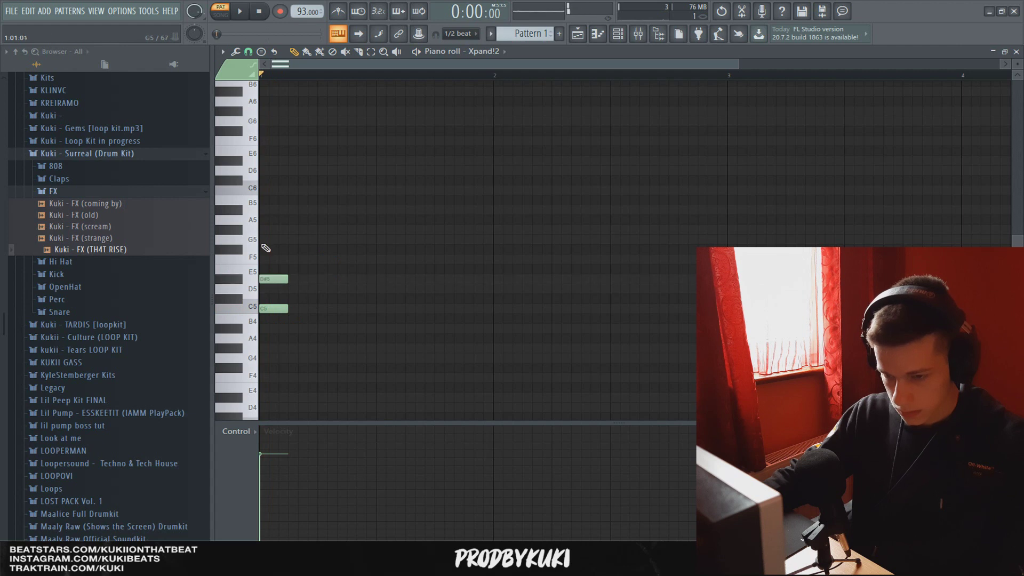
scroll(367, 273, "down", 2)
left_click(374, 348)
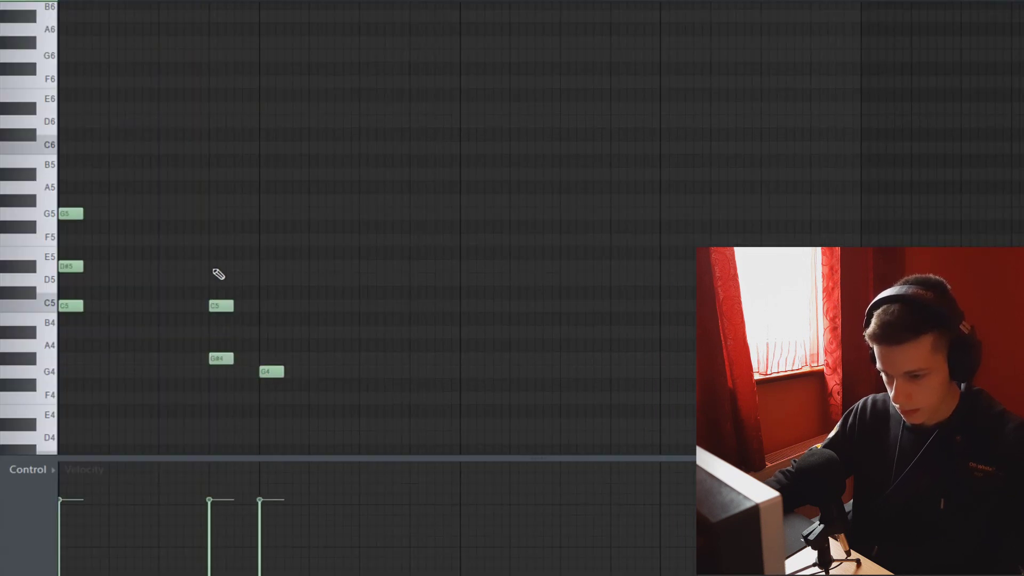
key("space")
scroll(226, 211, "down", 1)
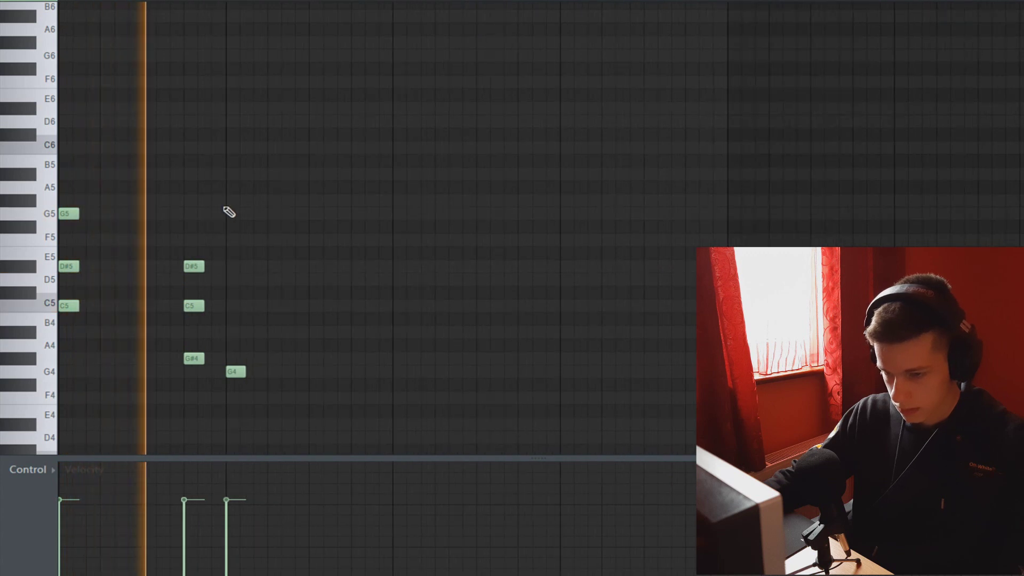
- Add A#4 and D5 above the G4 at the start of bar 2 and play the chords back
key("space")
left_click(232, 331)
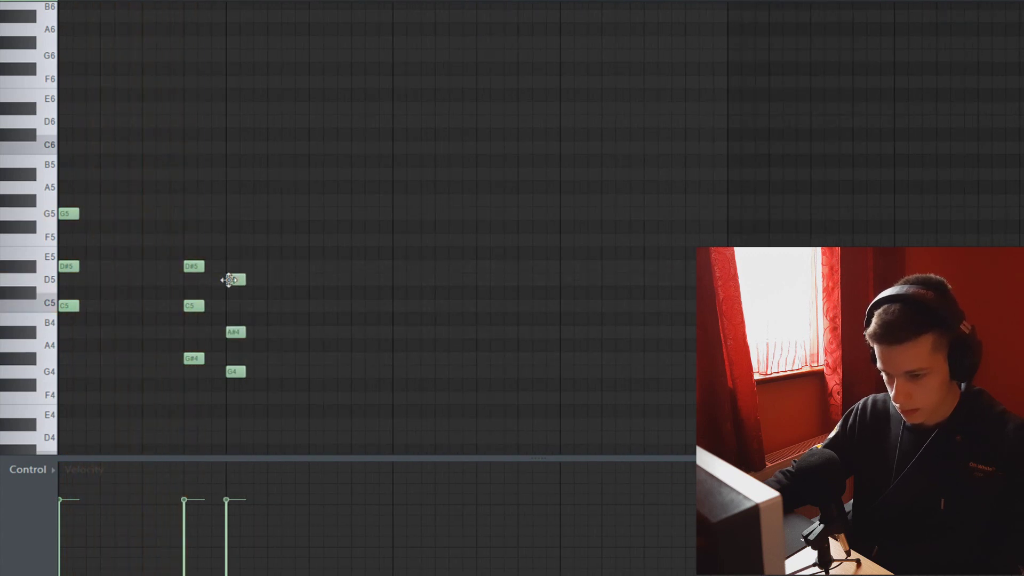
key("space")
scroll(270, 213, "down", 1)
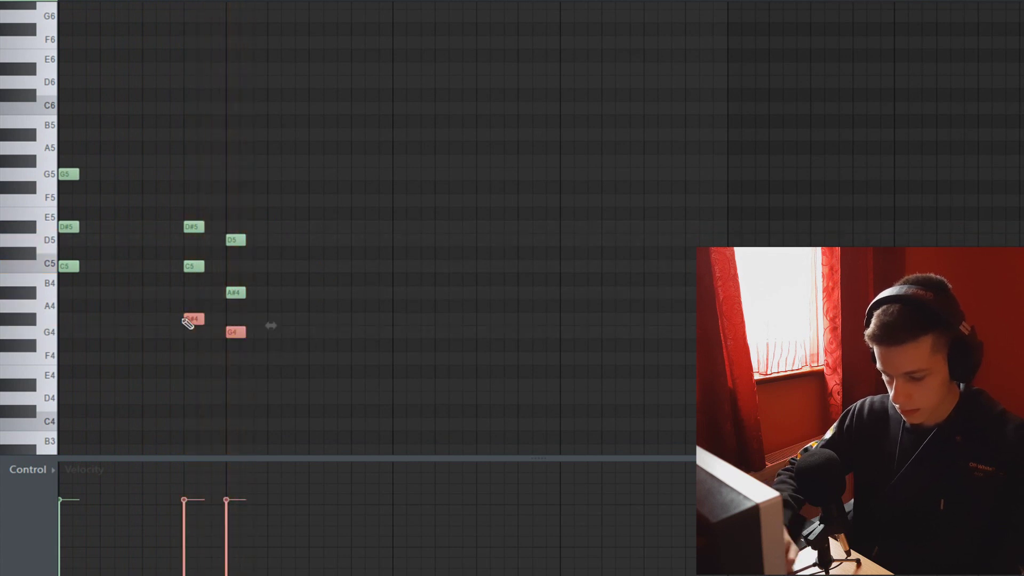
- Transpose the G#4 and G4 notes of the second and third chords up one octave and play the result
key("ctrl+Up")
key("space")
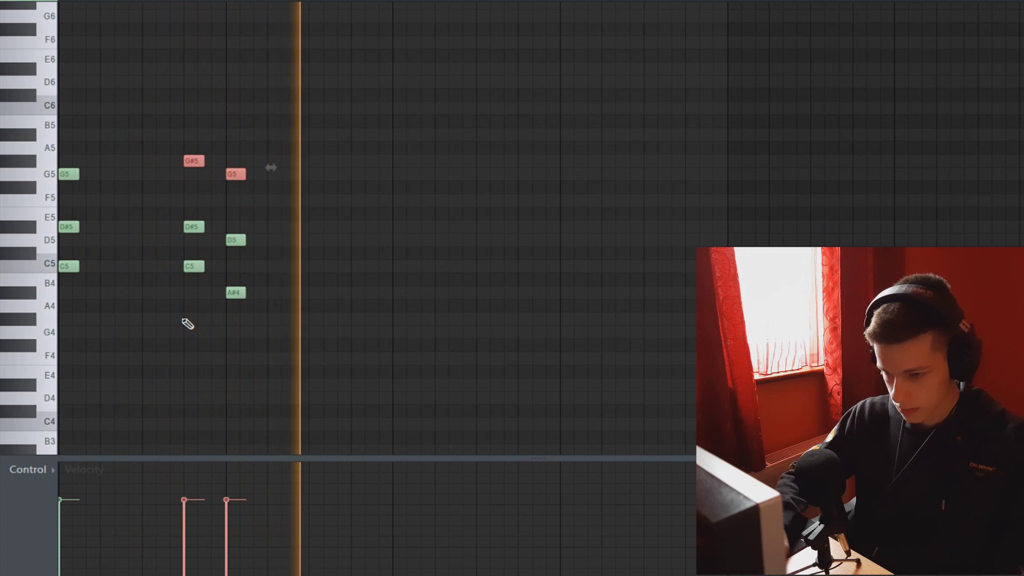
key("space")
key("space")
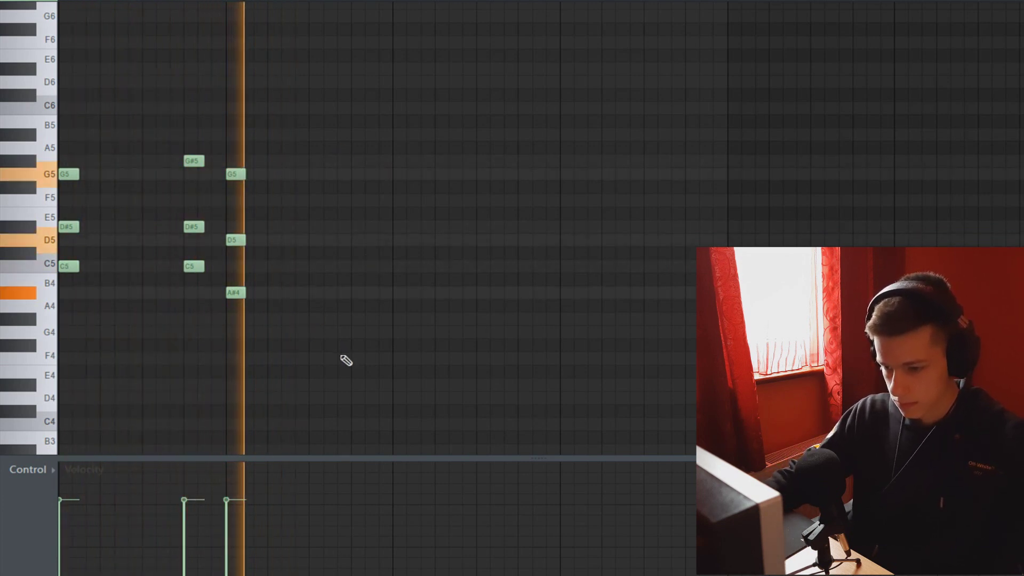
- Draw a D5–F5–G#5 chord in the second half of bar 2 and audition it
key("space")
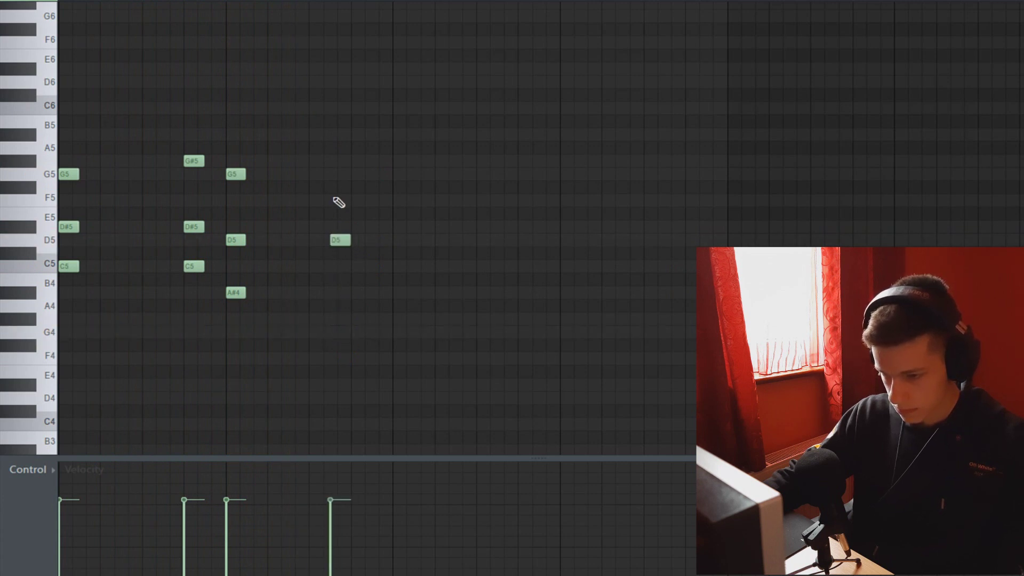
key("space")
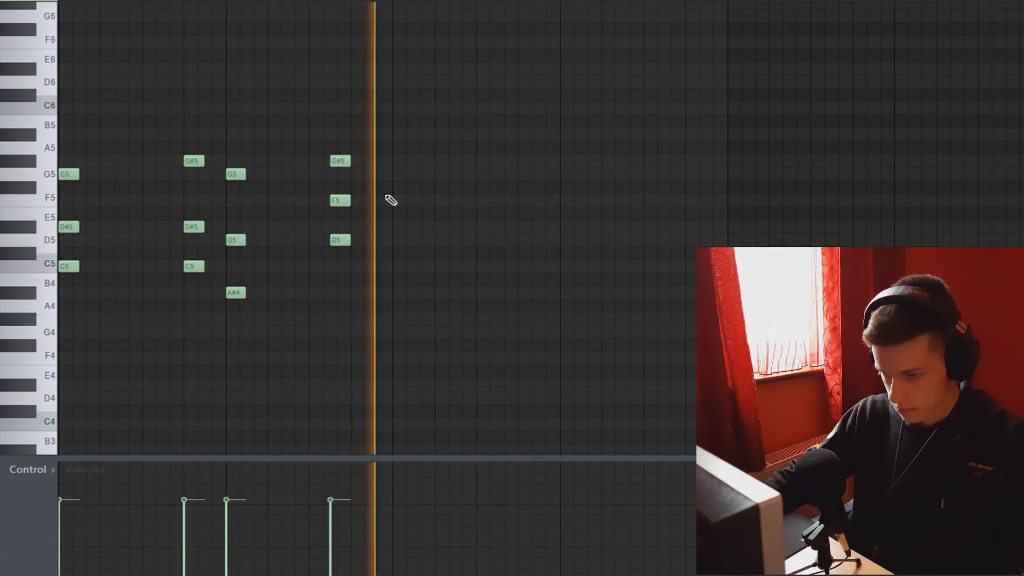
key("space")
- Transpose the last chord's G#5 down one octave and play the progression back
key("ctrl+Down")
key("space")
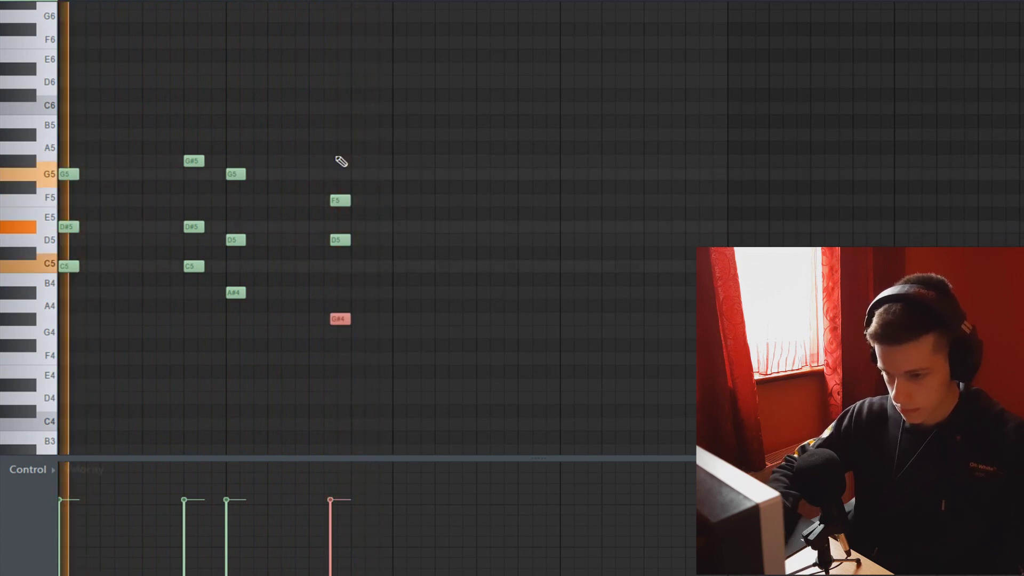
key("ctrl+d")
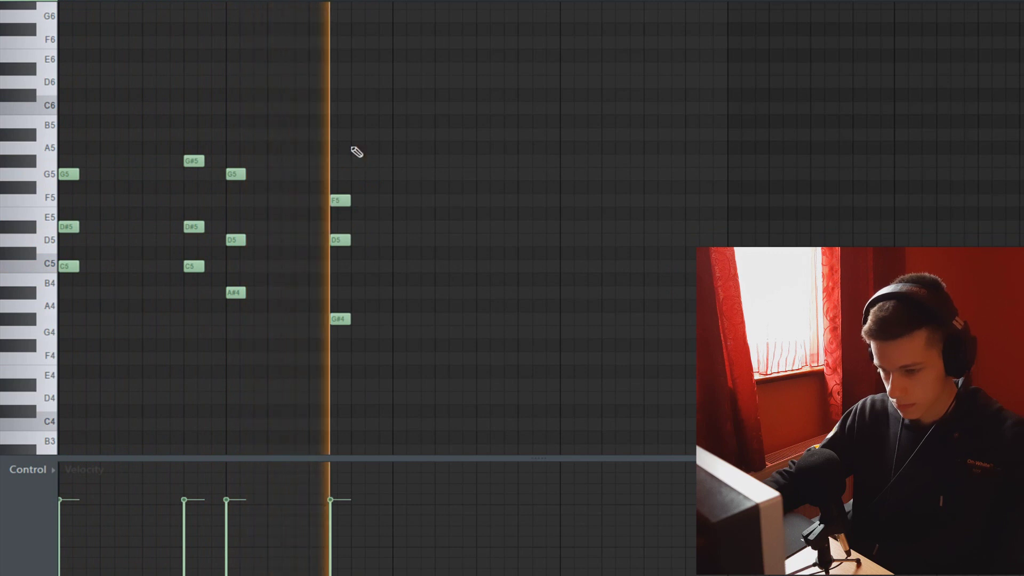
key("space")
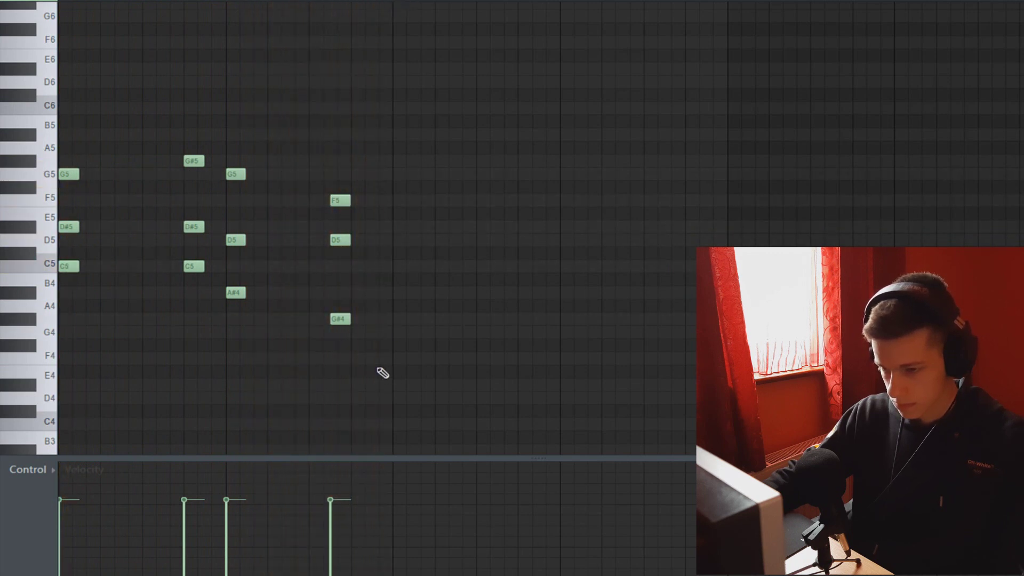
- Shift the last chord half a beat later to beat 4 of bar 2 and duplicate the two-bar progression into bars 3 and 4
left_click_drag(382, 366, 319, 182)
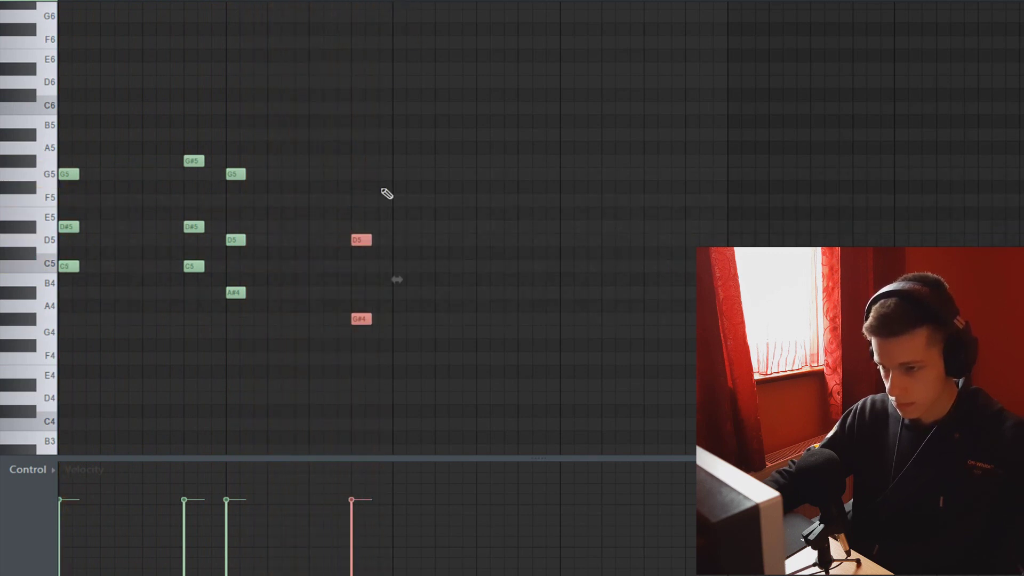
left_click_drag(393, 5, 59, 5)
key("ctrl+b")
left_click(437, 5)
key("space")
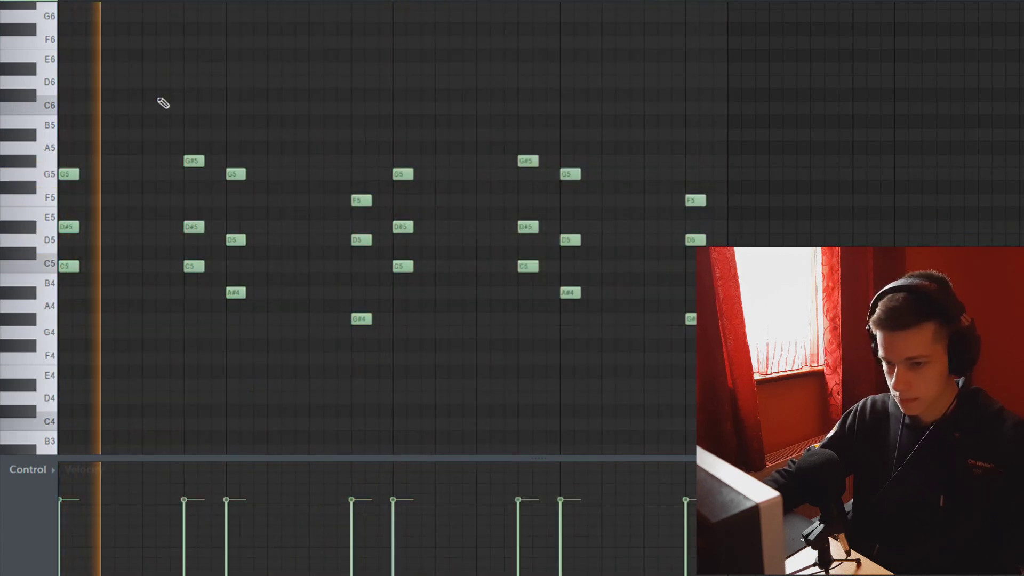
left_click(157, 69)
left_click_drag(157, 69, 151, 69)
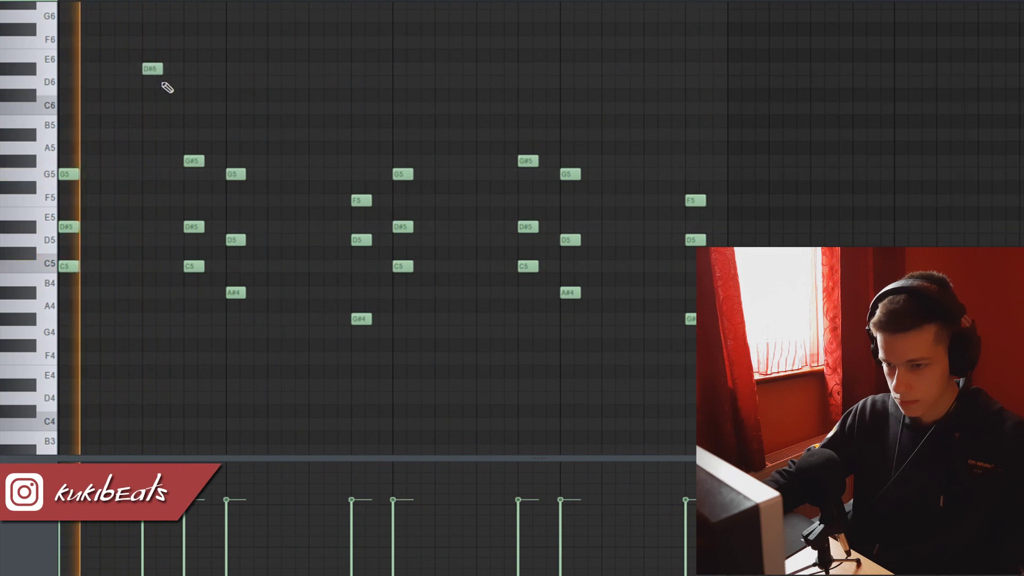
left_click(166, 81)
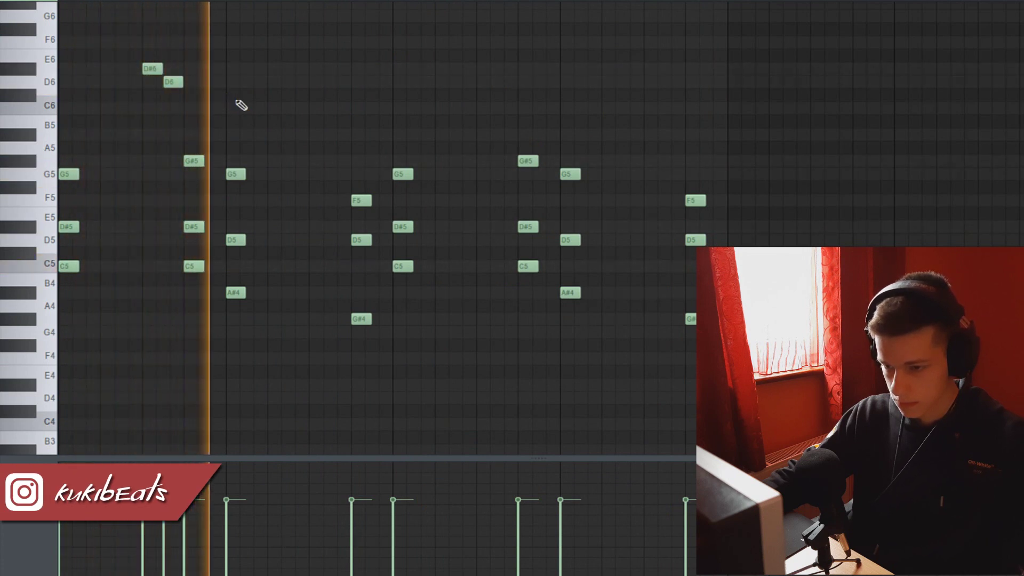
key("space")
right_click(170, 81)
right_click(151, 69)
- Add melody notes: D#6 over the first chord, D6 just before the second, D#6 on the second, and A#5 at the start of bar 2
key("space")
left_click(108, 69)
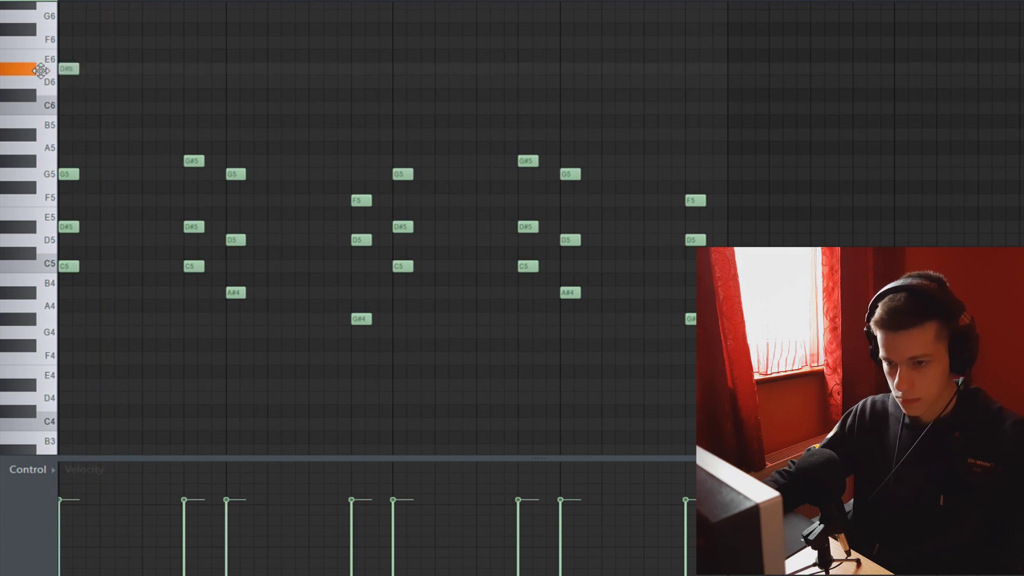
left_click(167, 81)
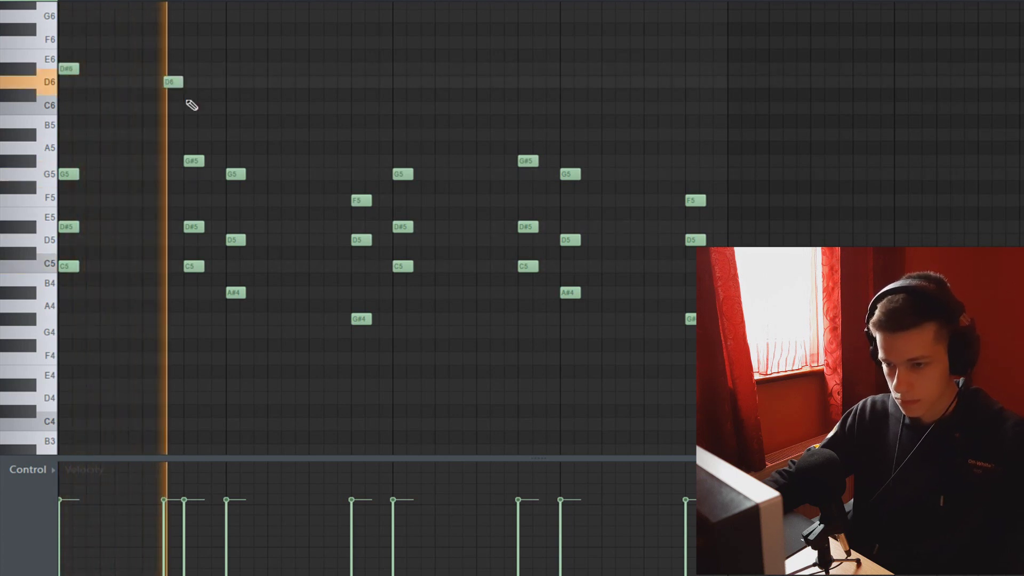
key("space")
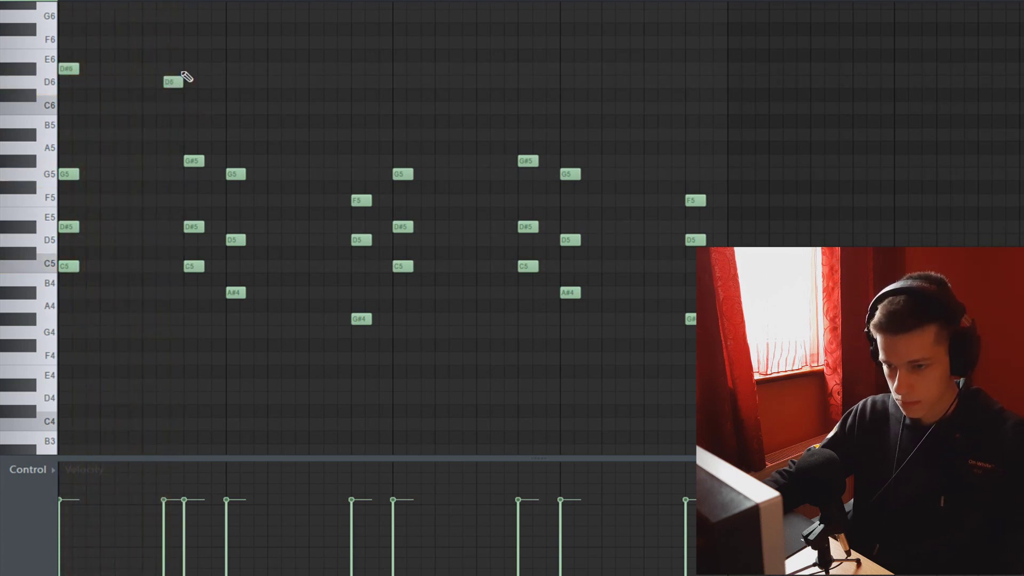
key("space")
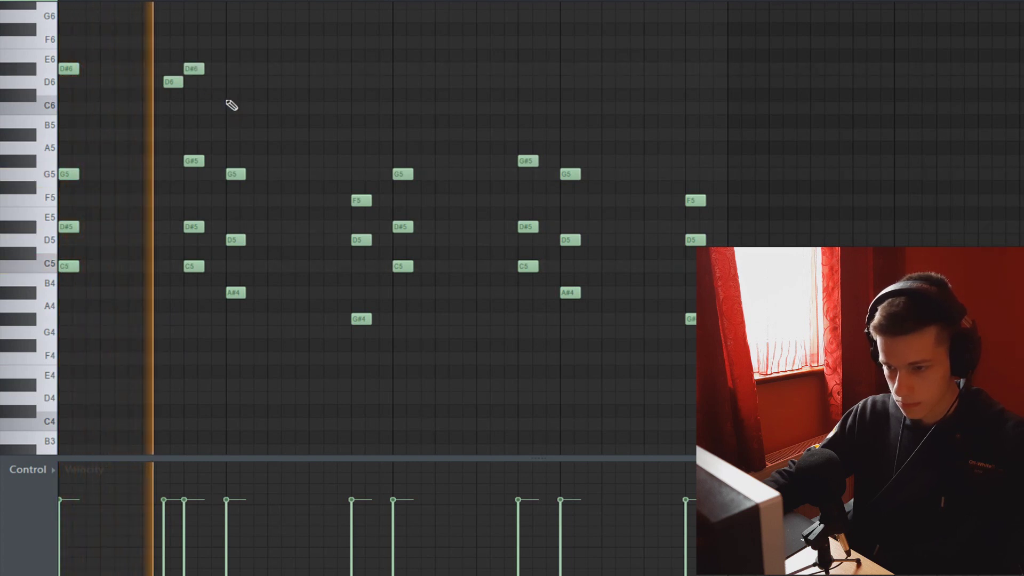
key("space")
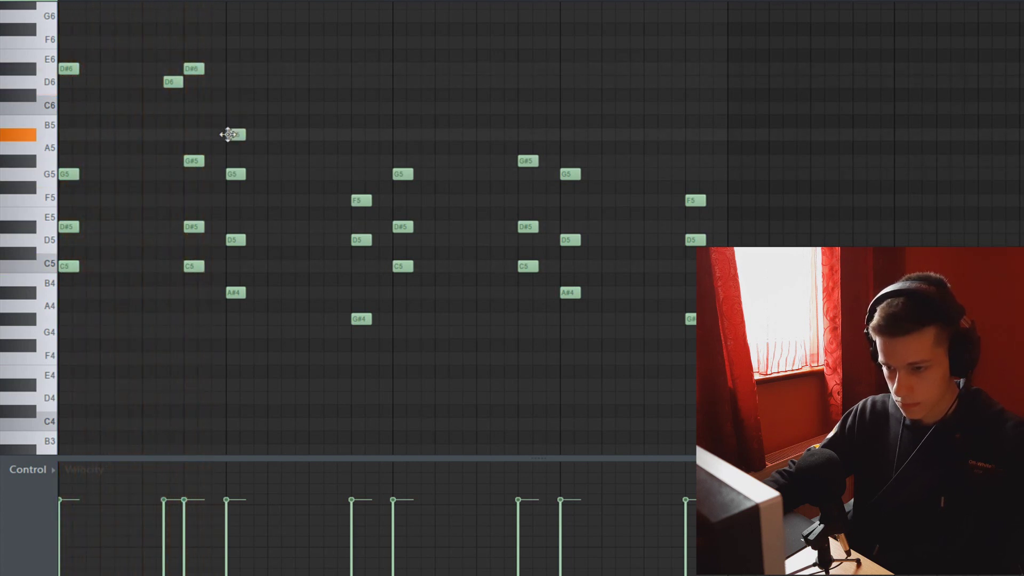
key("space")
- Add G#5 and G5 as consecutive melody notes leading into the last chord of bar 2 and play them back
scroll(265, 114, "down", 1)
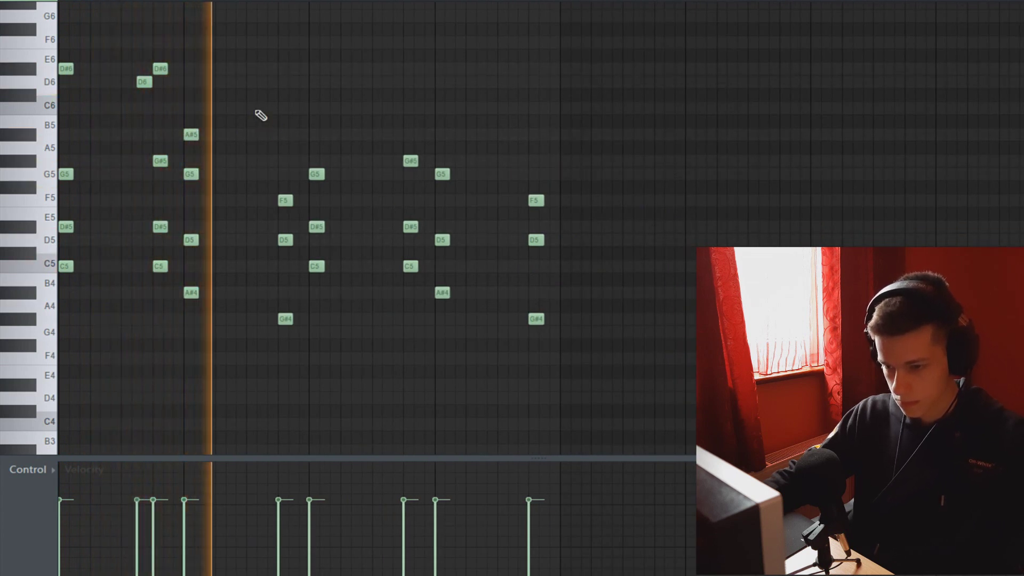
key("space")
left_click_drag(267, 175, 261, 175)
key("space")
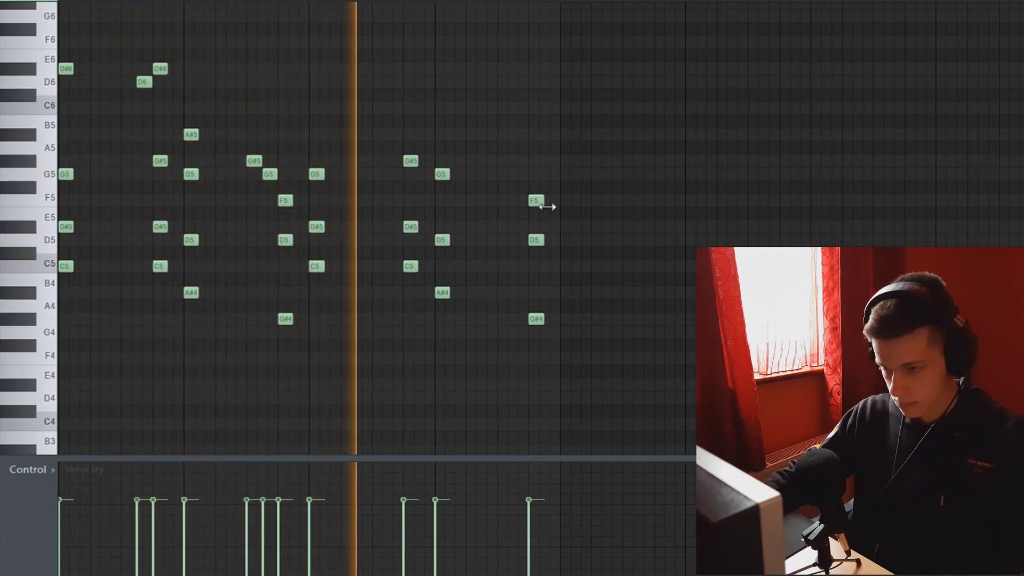
key("space")
- Delete the notes in bars 3 and 4 and replace them with a copy of the first two bars including the melody
left_click_drag(638, 350, 321, 114)
key("Delete")
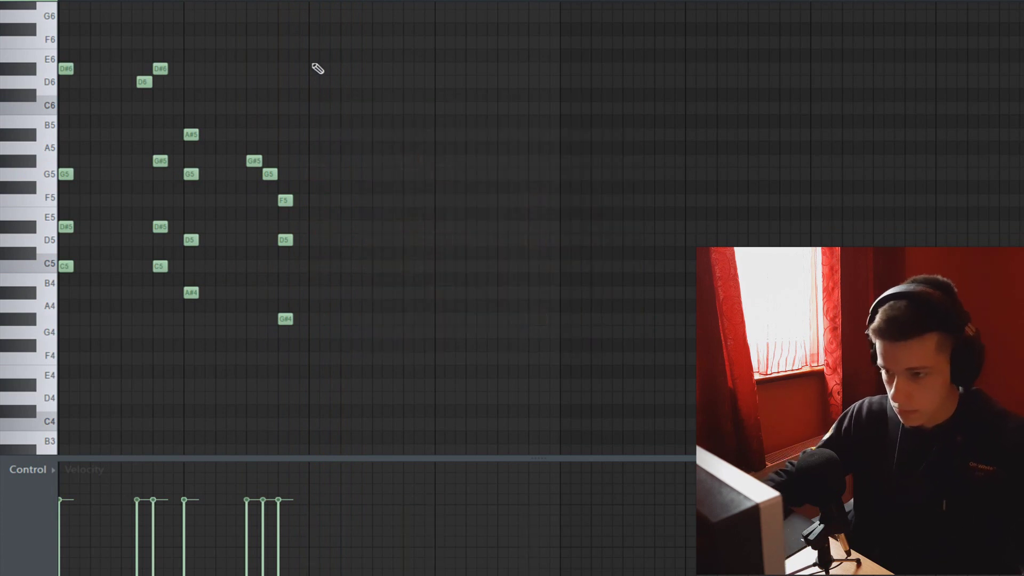
key("ctrl+b")
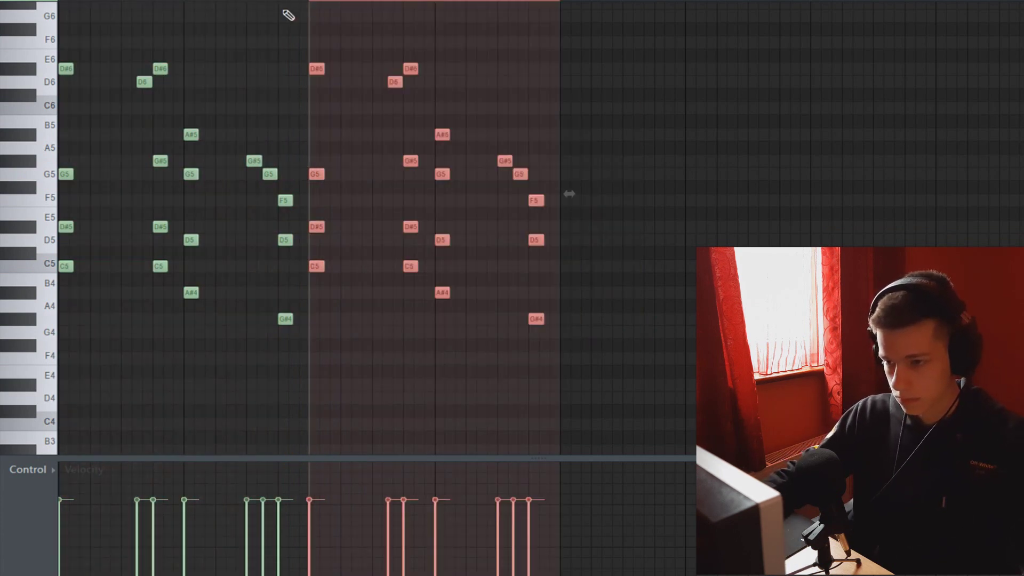
key("ctrl+d")
- Vary the melody: replace bar 1's D6–D#6 pair with a single D#6 before beat 4, and bar 3's D6 with C6
key("space")
scroll(160, 41, "up", 1)
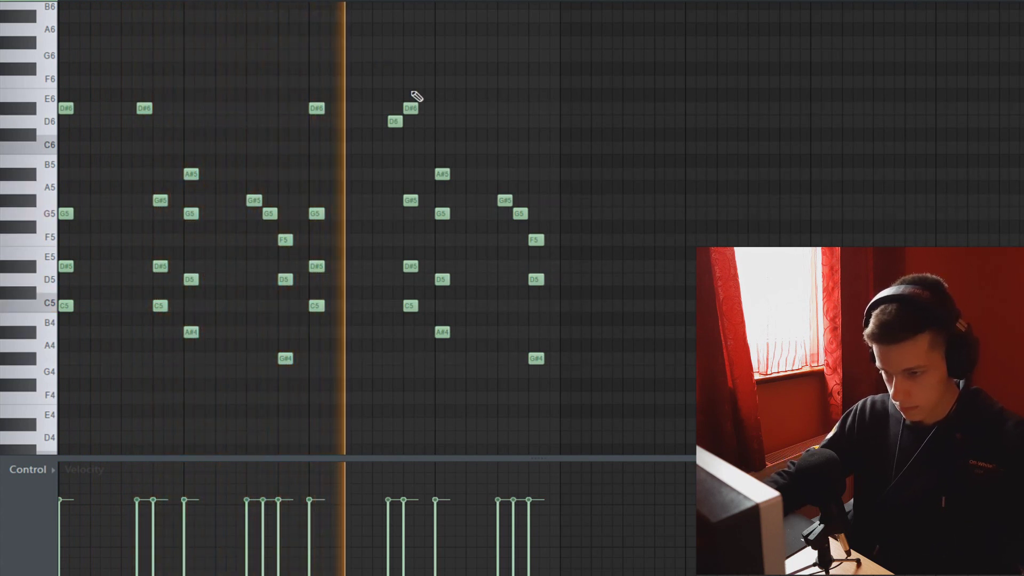
right_click(395, 121)
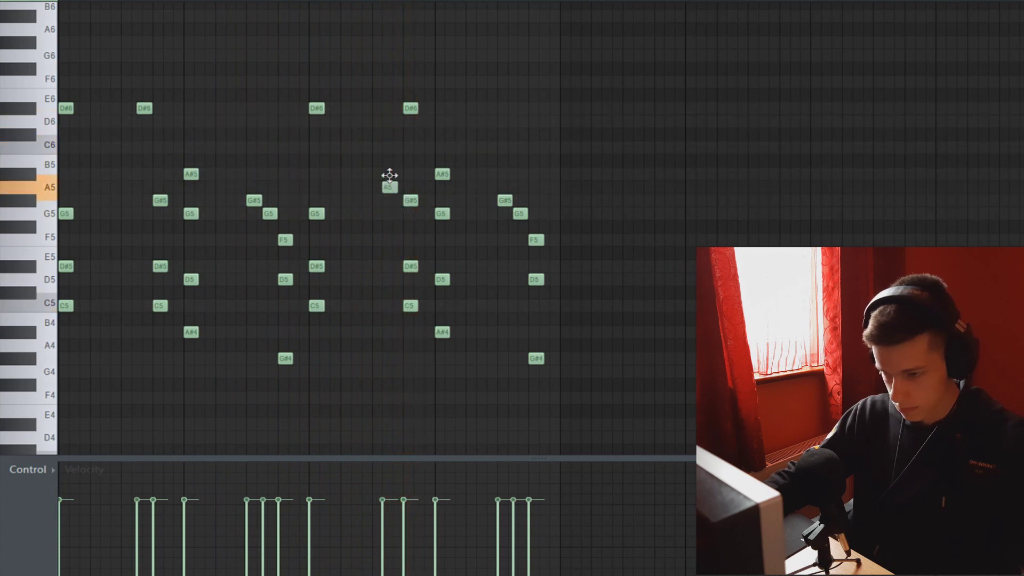
left_click(319, 6)
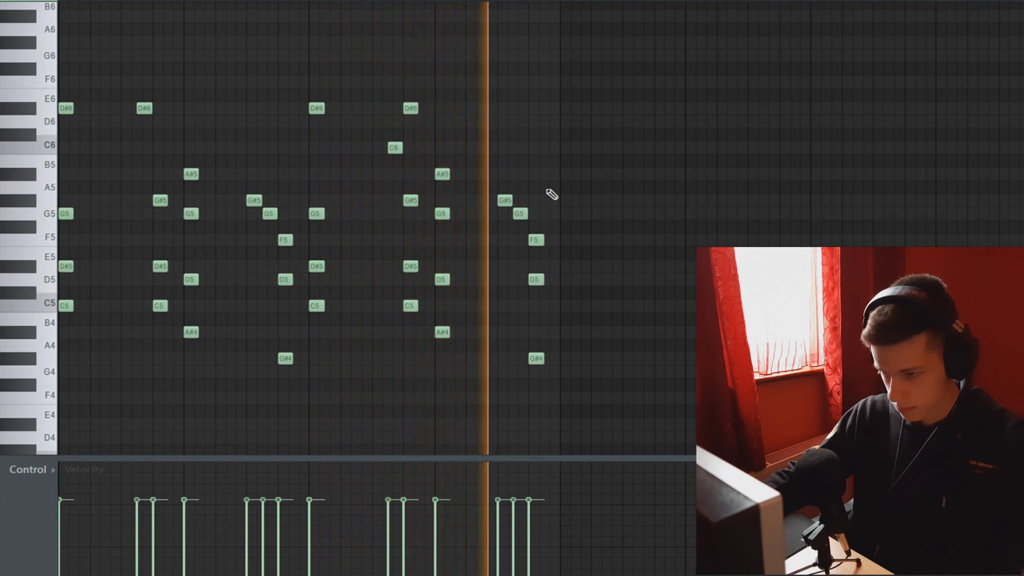
- Add G#5 over the last chord of bar 4 and a D#5 right after it
left_click(550, 266)
key("space")
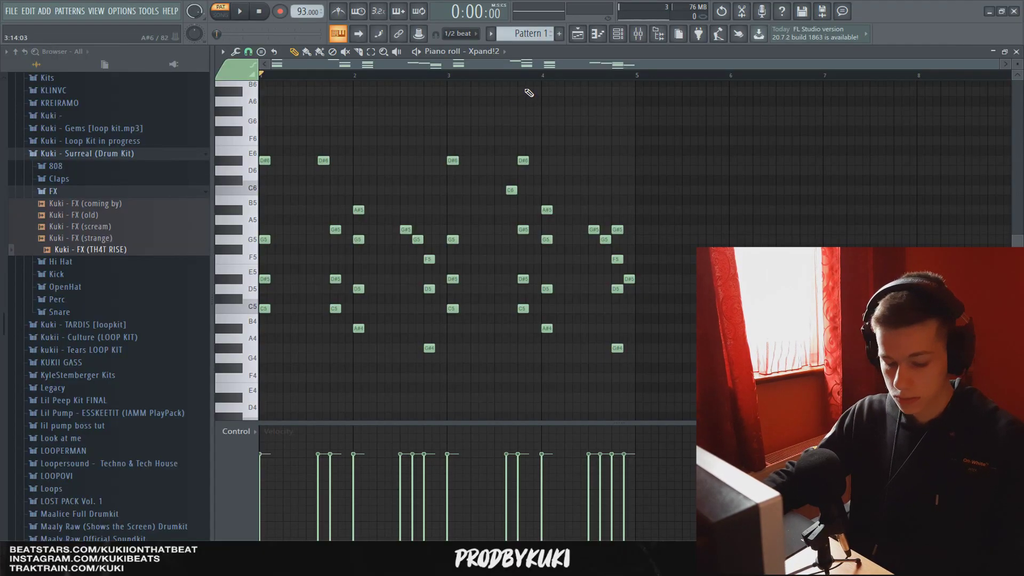
- Randomize the velocities of the piano roll notes with the randomizer's Levels section
key("alt+r")
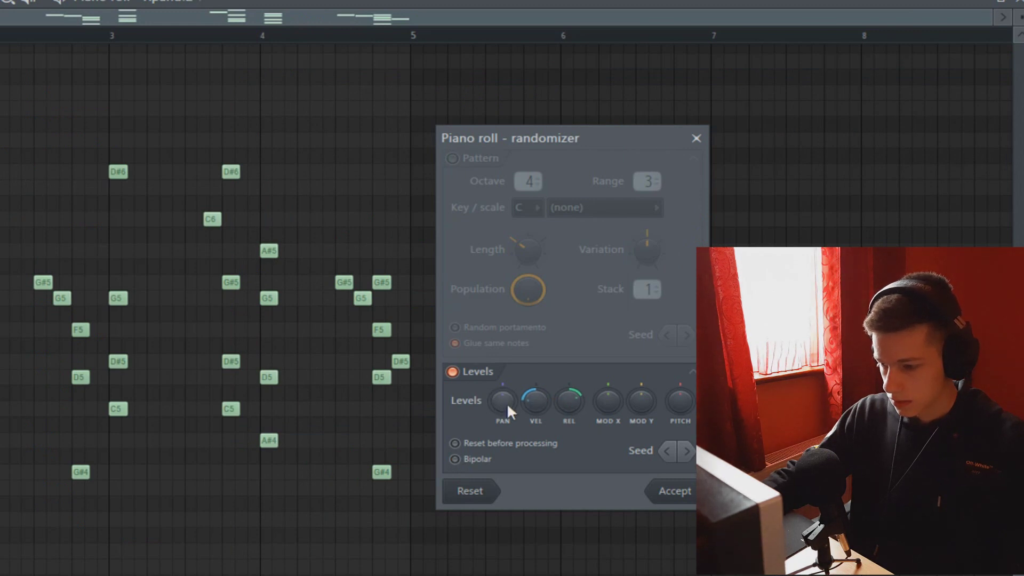
left_click(692, 491)
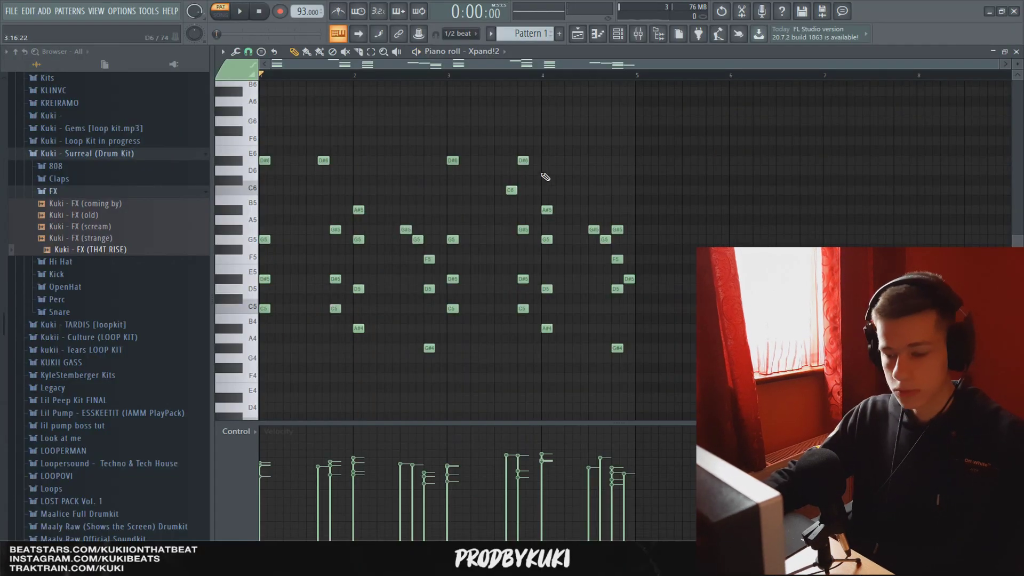
- Strum the chords slightly with the strumizer, keeping Preserve end on, and raise the velocities of all notes a little
key("alt+s")
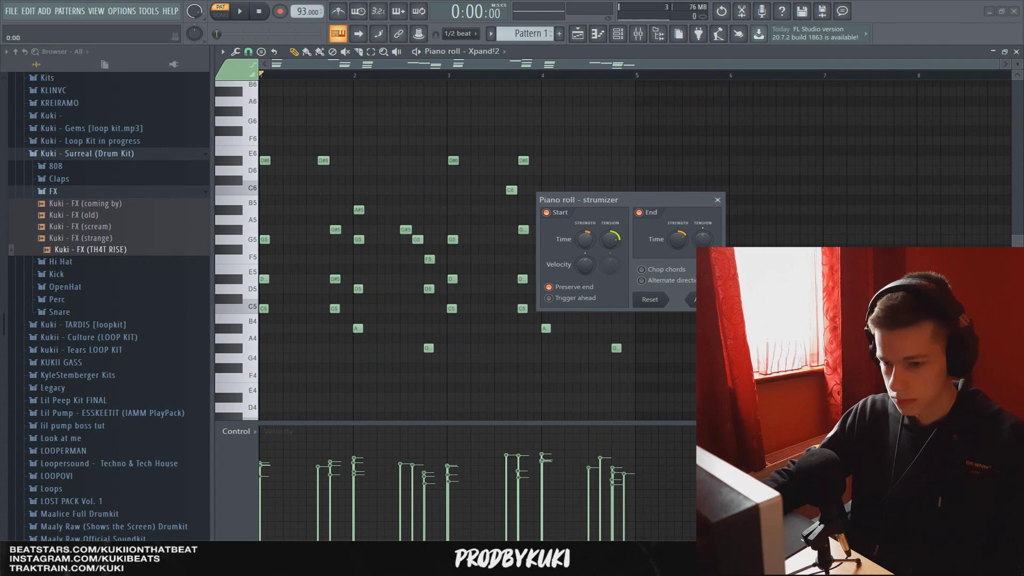
key("space")
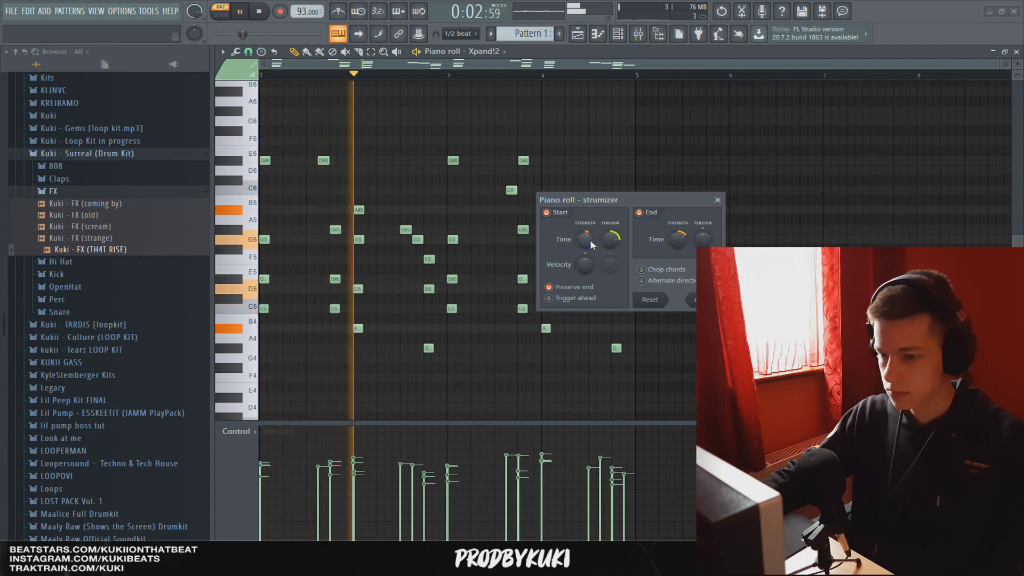
key("Return")
key("space")
key("ctrl+a")
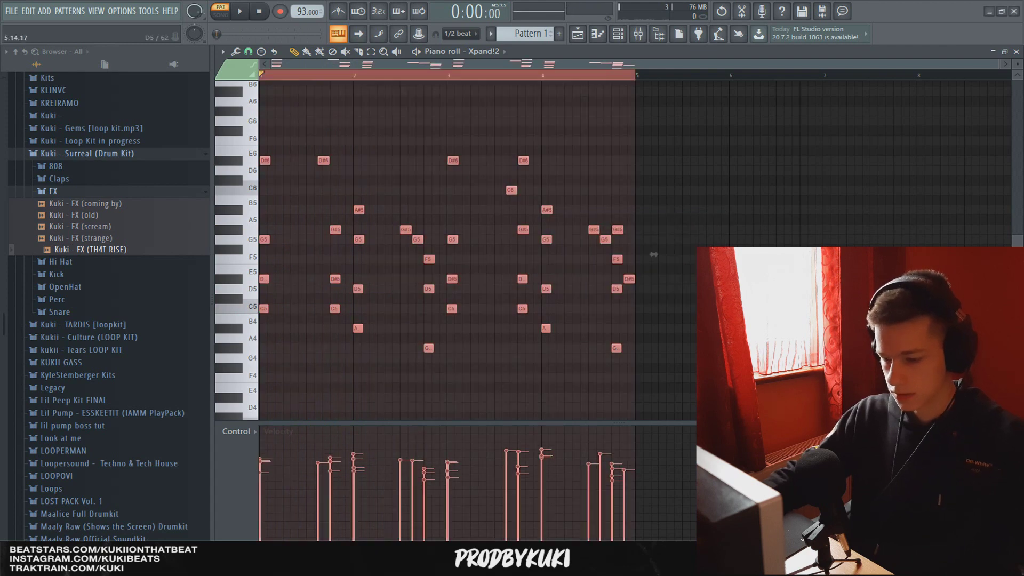
left_click(640, 354)
- Add ValhallaVintageVerb to mixer Insert 1, set its mix to 18.0 % and increase the predelay
left_click(628, 38)
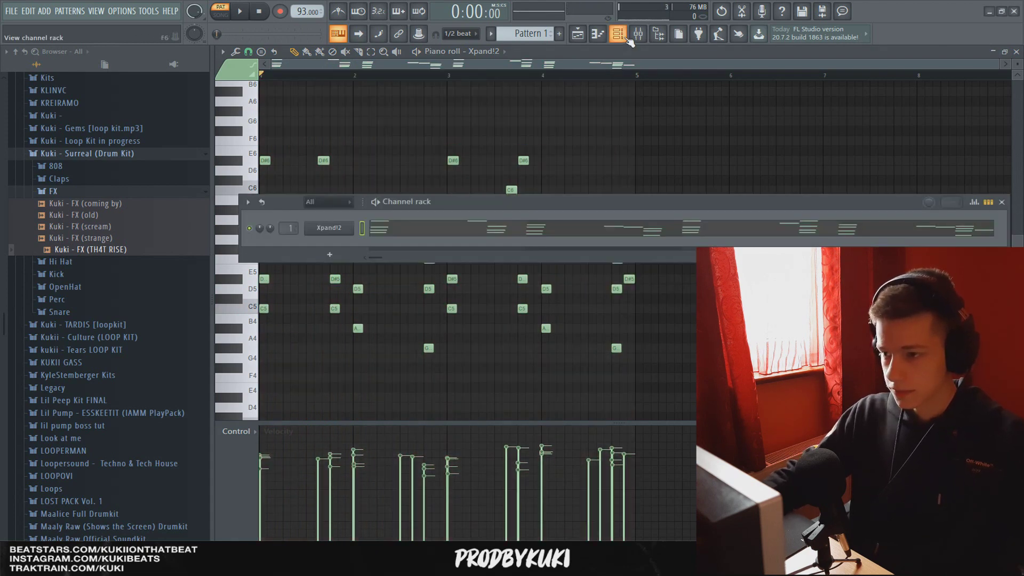
left_click(638, 34)
left_click(917, 86)
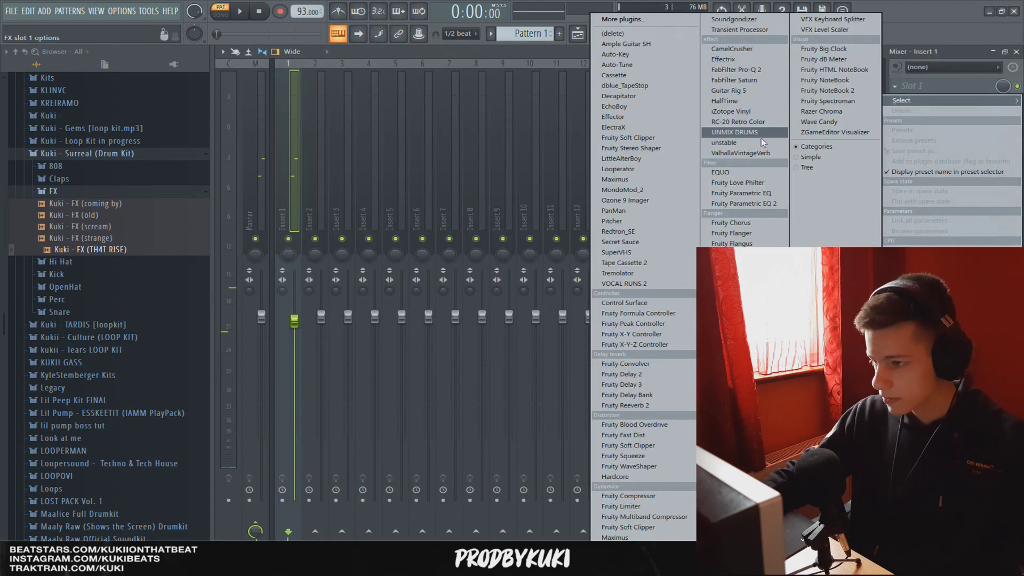
left_click(741, 153)
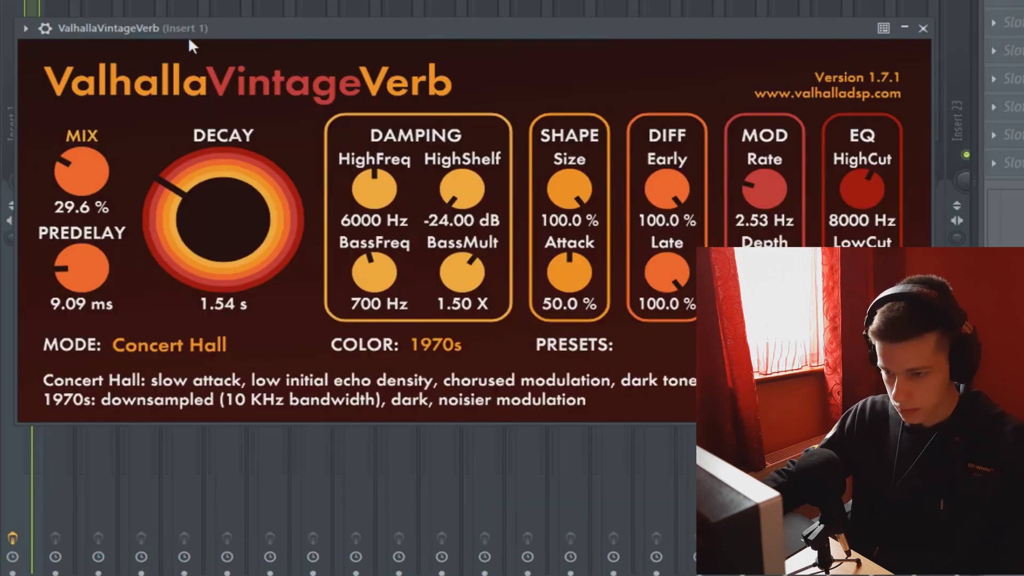
left_click_drag(92, 159, 91, 206)
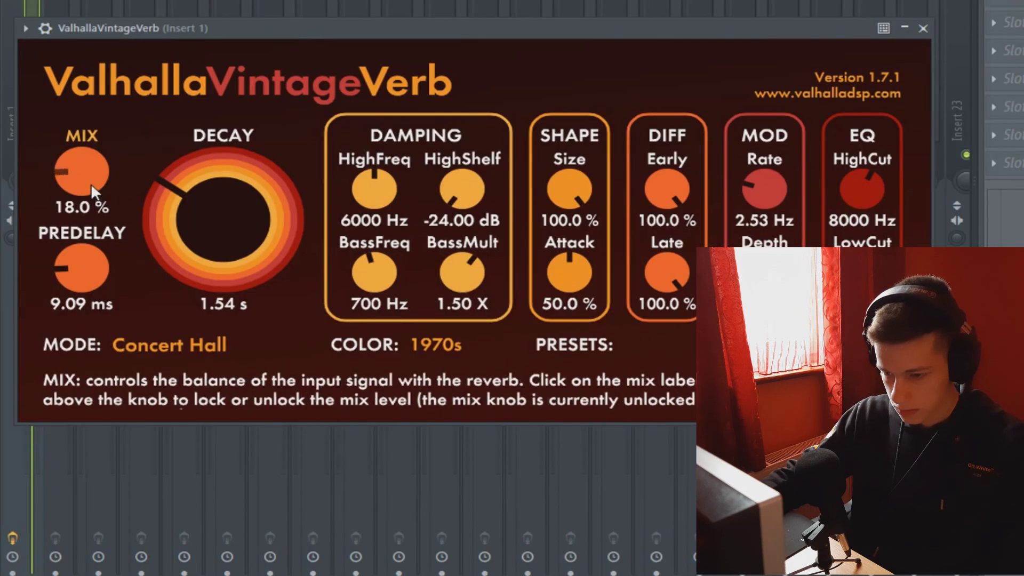
left_click_drag(80, 264, 75, 190)
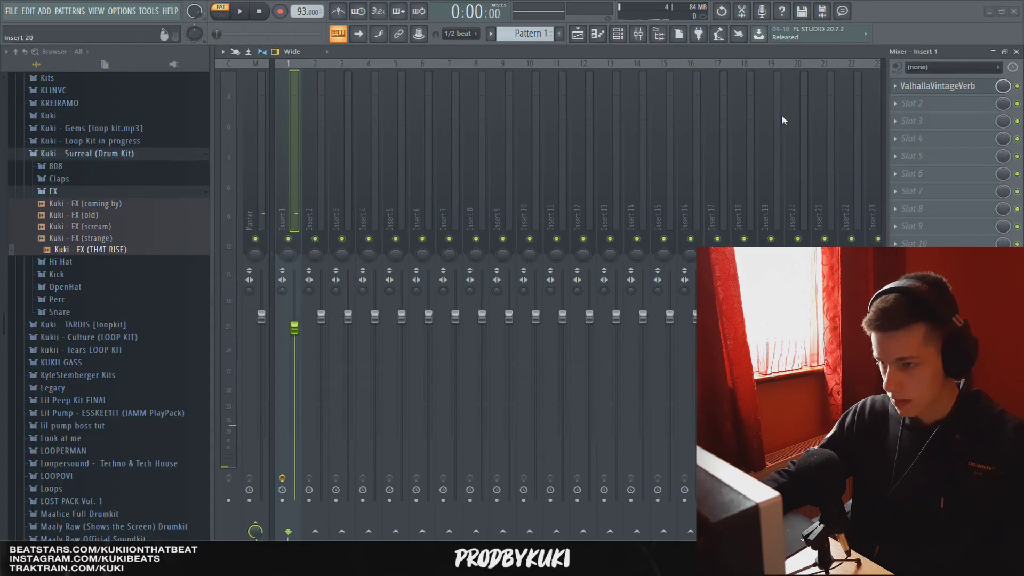
- Add a second Xpand!2 channel with the Celeste Soft+ mallet sound and reduce its release to -49 %
left_click(616, 36)
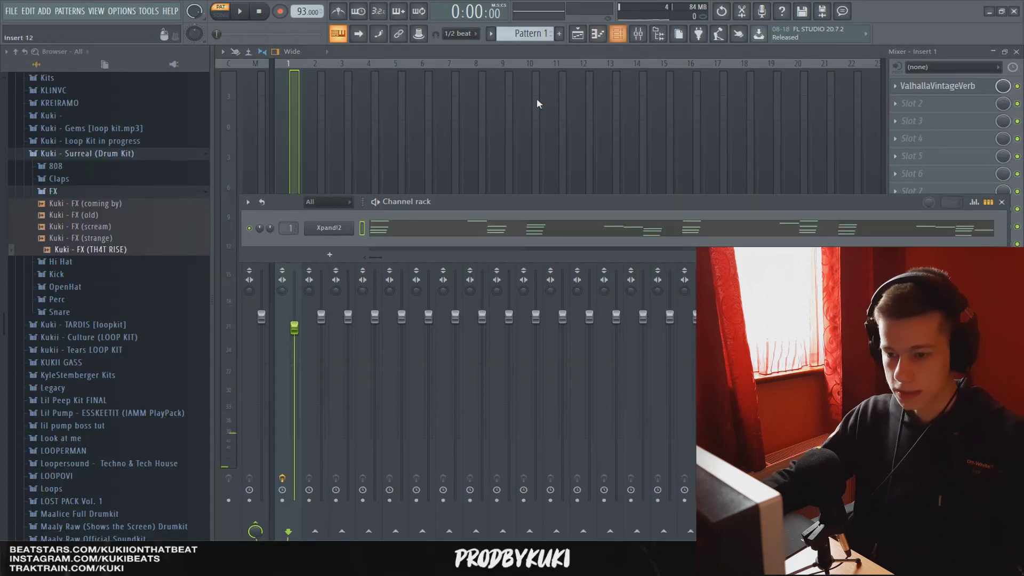
left_click(331, 256)
left_click(475, 425)
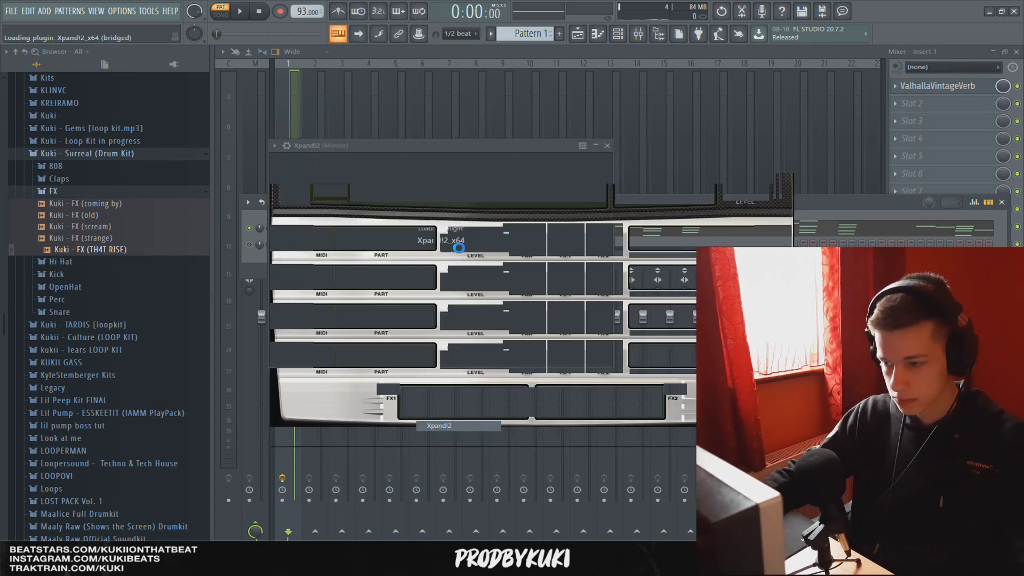
left_click(384, 238)
mouse_move(371, 385)
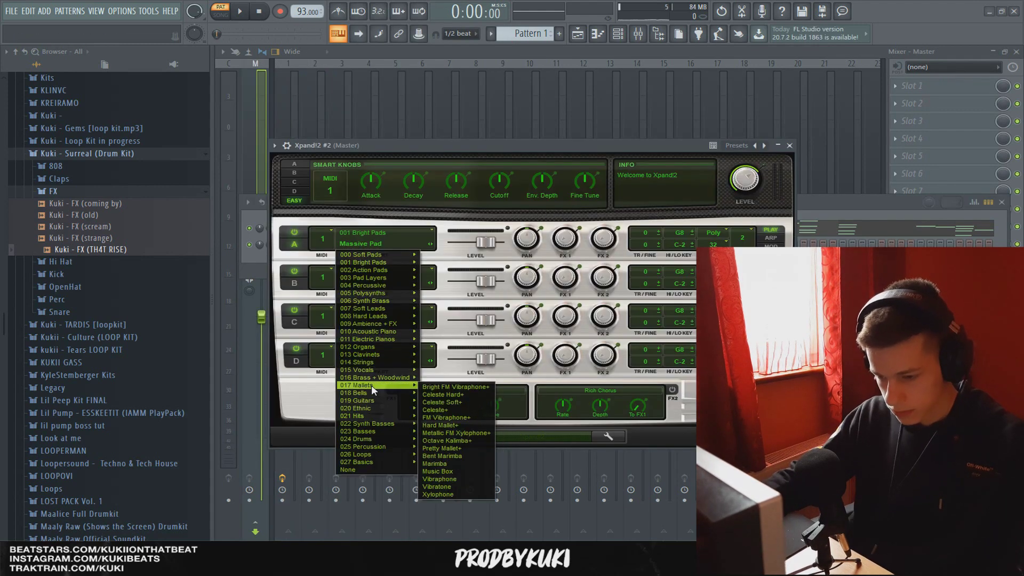
left_click(442, 402)
left_click_drag(452, 202, 452, 205)
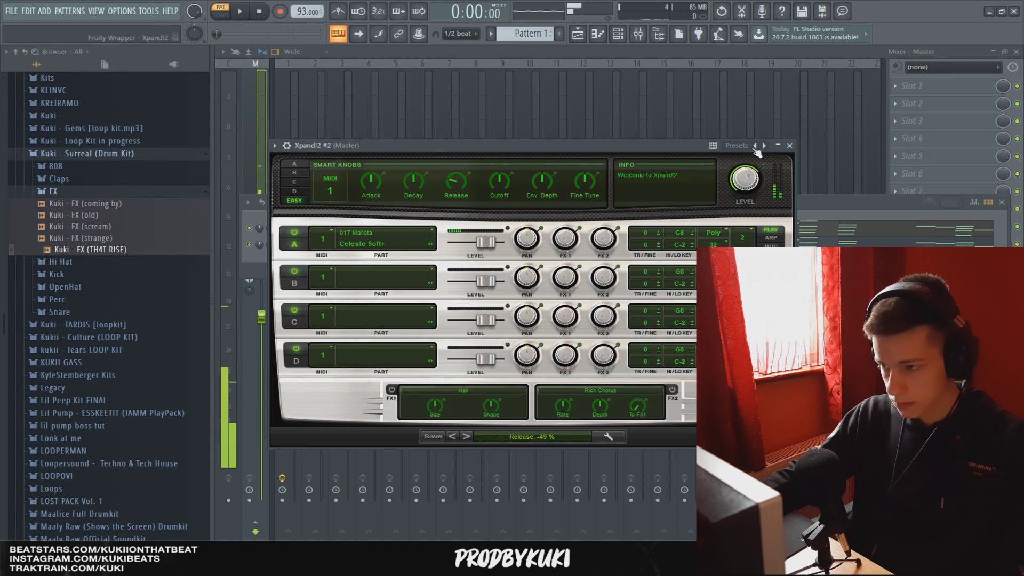
left_click(789, 145)
key("space")
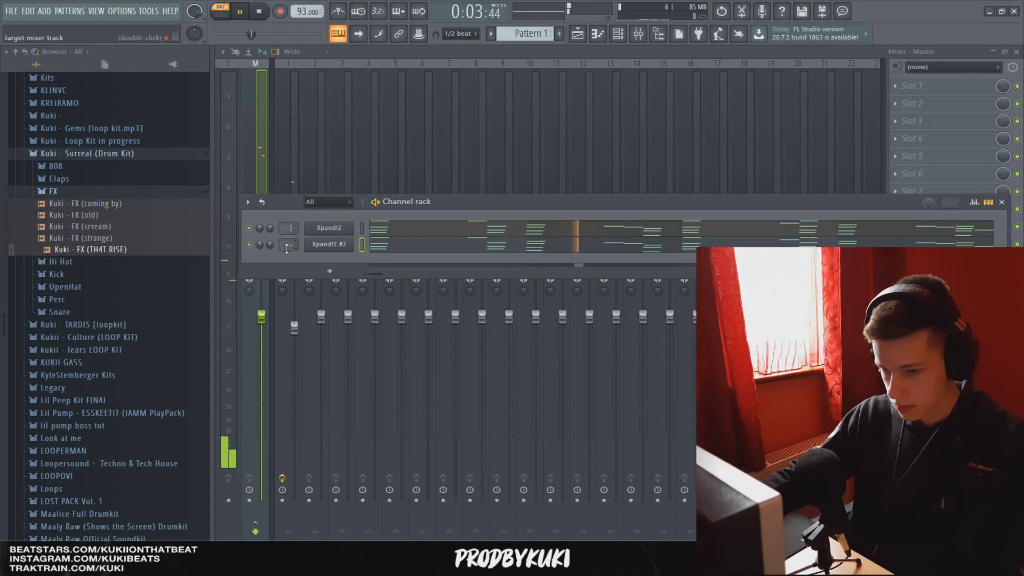
- Route the Xpand!2 #2 channel to mixer track 2
left_click(334, 244)
left_click(287, 145)
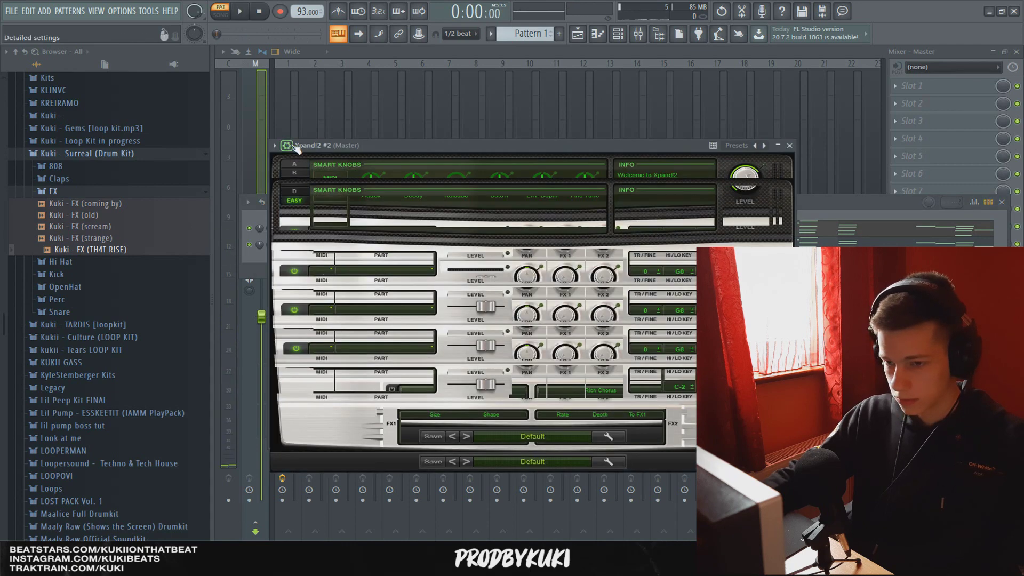
left_click(778, 175)
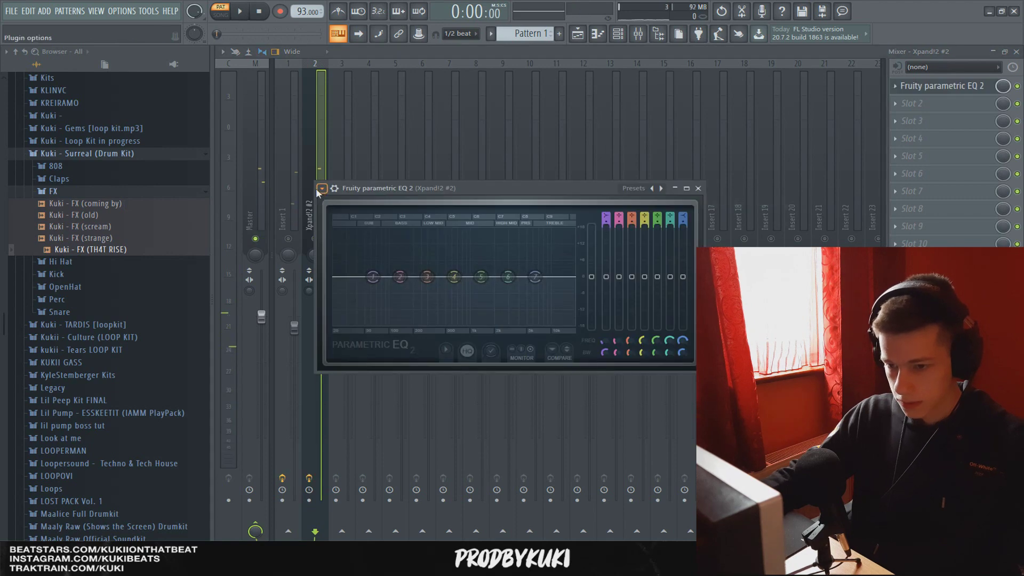
- Load the 20Hz + 18kHz cut preset in Xpand!2 #2's Fruity parametric EQ 2 and move the low cut higher
left_click(321, 188)
mouse_move(393, 231)
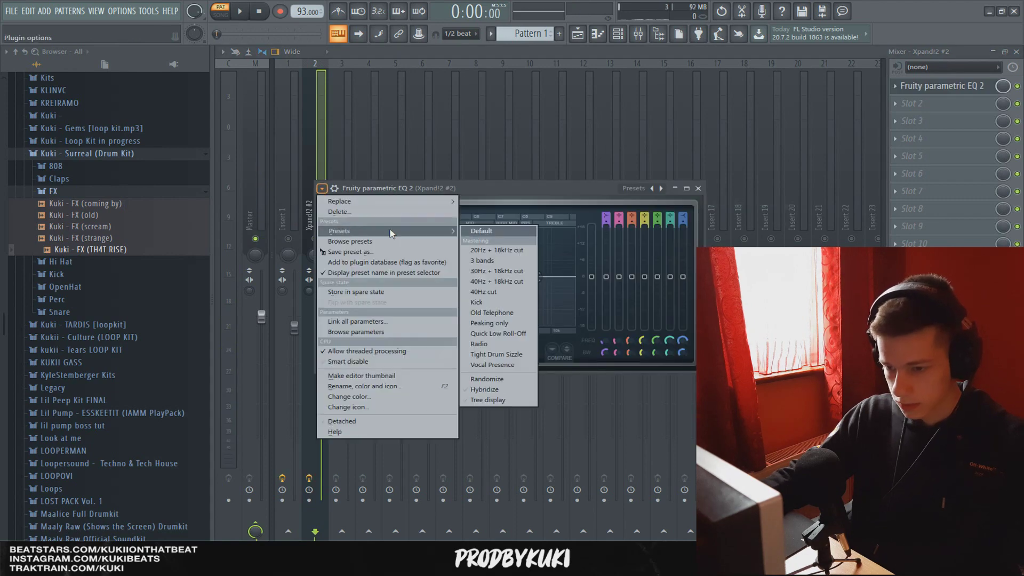
left_click(485, 251)
left_click_drag(409, 277, 417, 277)
key("space")
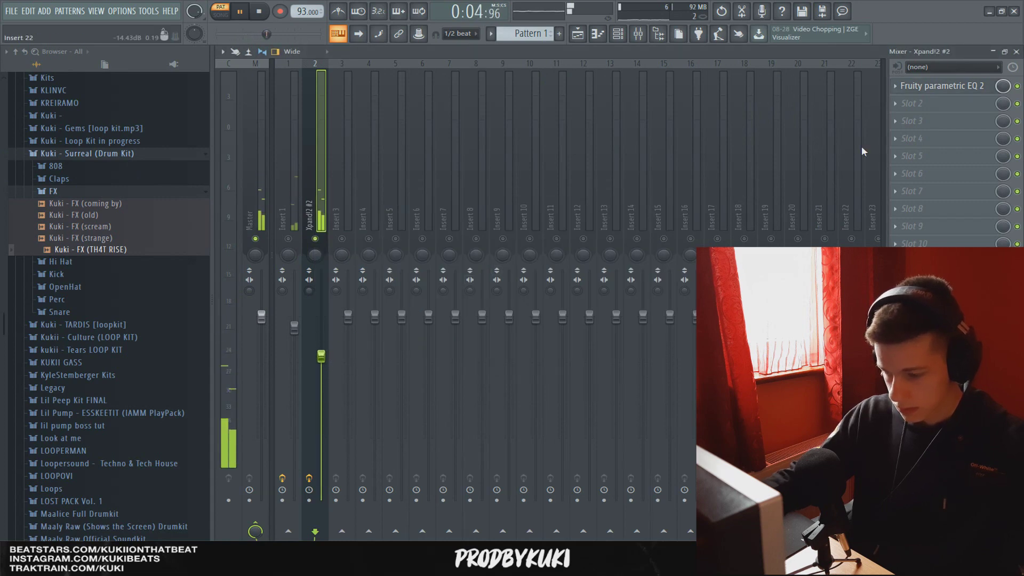
key("space")
- Add ValhallaVintageVerb in slot 2 of the Xpand!2 #2 track with a 1.48 s decay and a 31.2 % mix
left_click(927, 105)
left_click(741, 153)
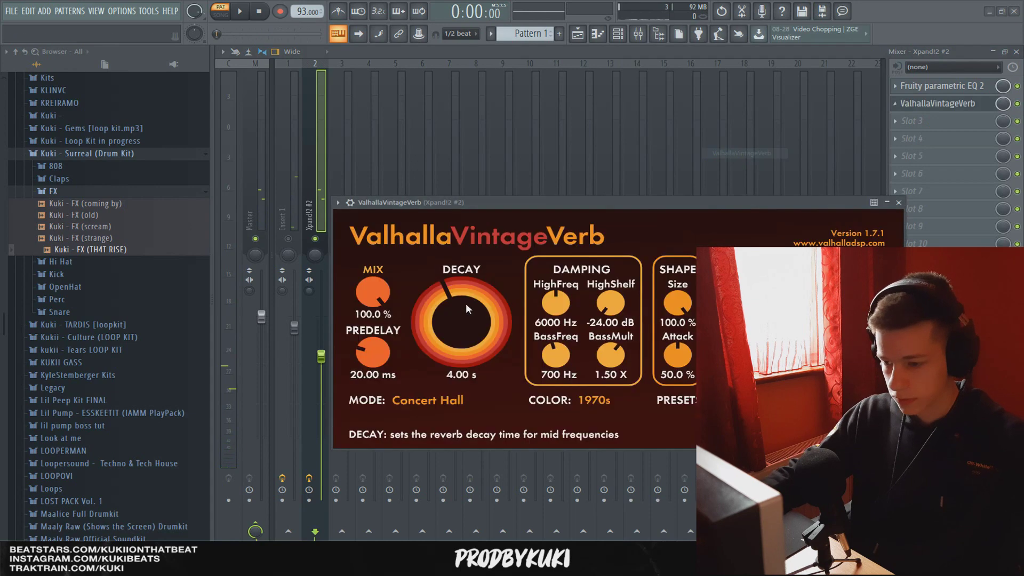
left_click_drag(465, 303, 461, 318)
left_click_drag(373, 293, 422, 233)
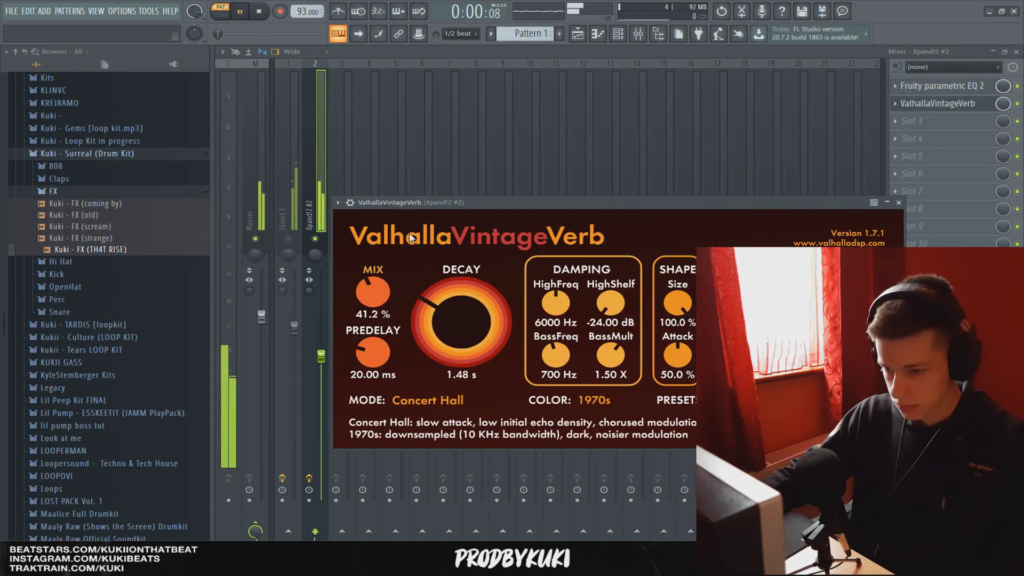
left_click_drag(373, 295, 380, 314)
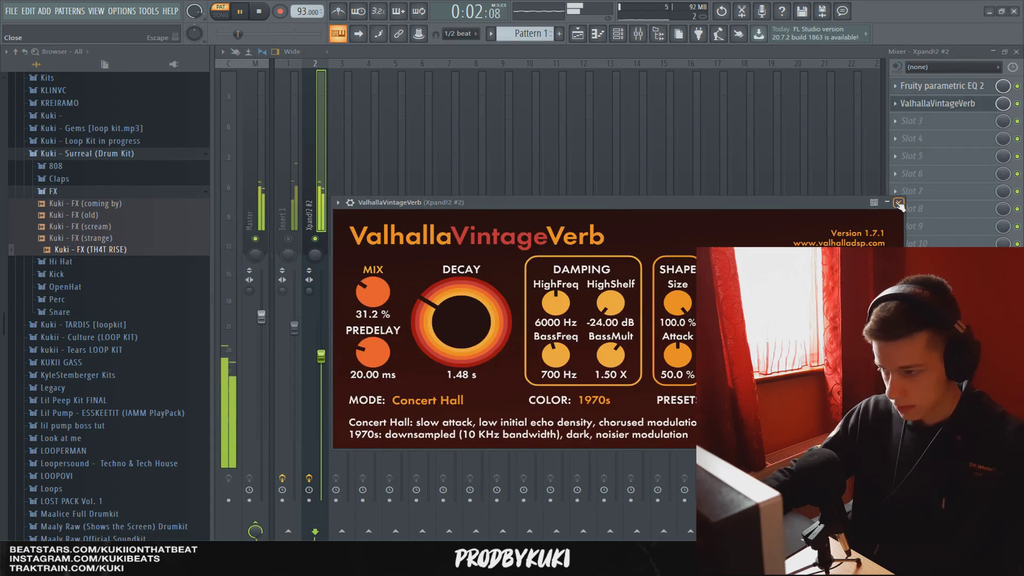
left_click(899, 202)
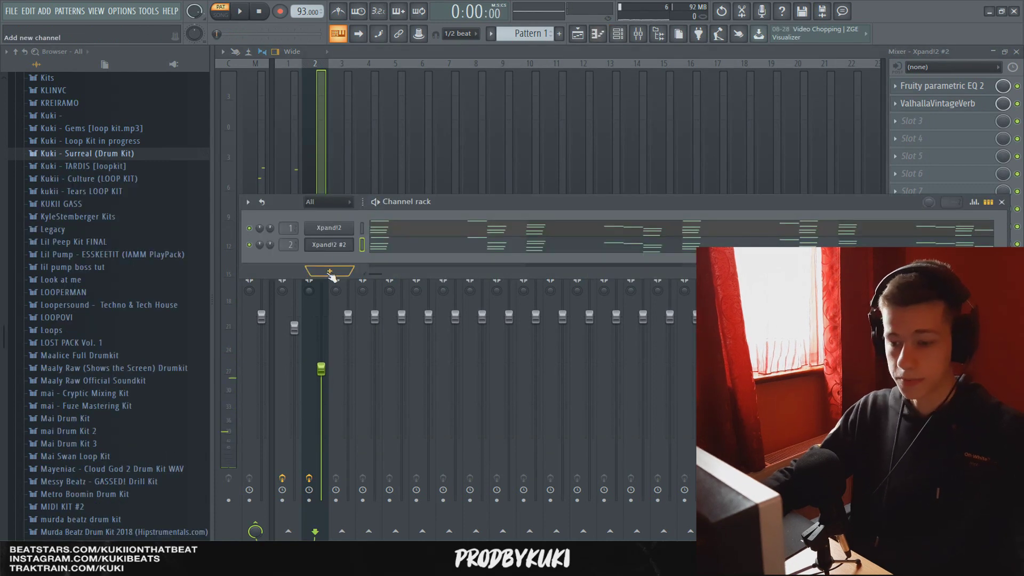
- Add a VOCAL RUNS 2 channel and lengthen its C6 note to fill bar 1
left_click(330, 273)
left_click(358, 184)
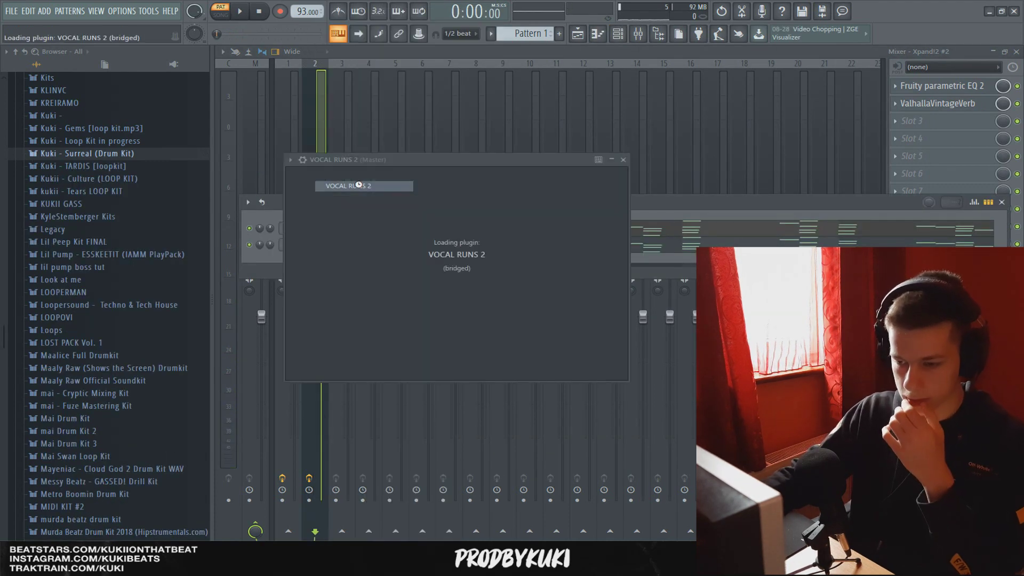
left_click_drag(596, 159, 597, 156)
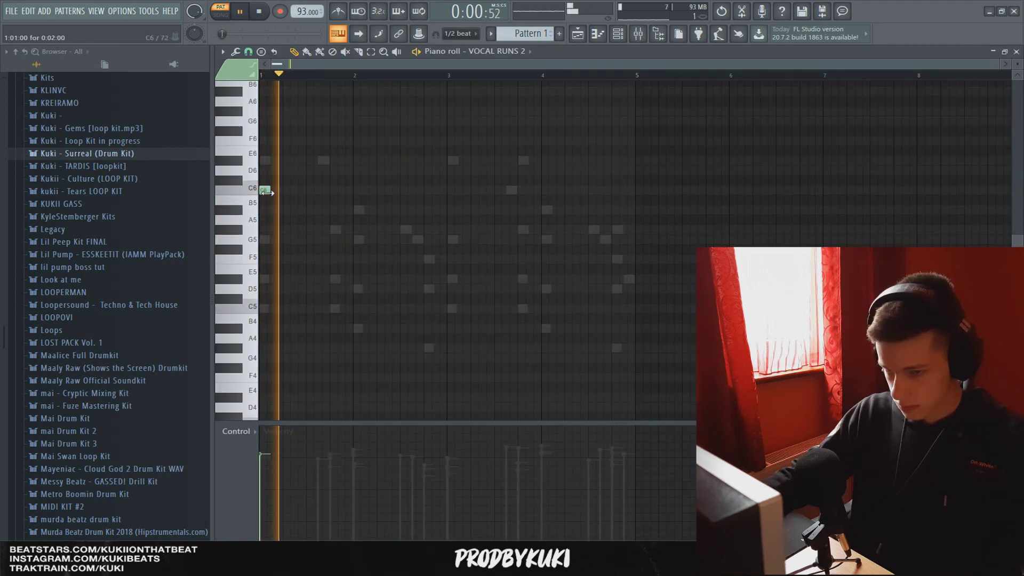
left_click_drag(349, 200, 353, 201)
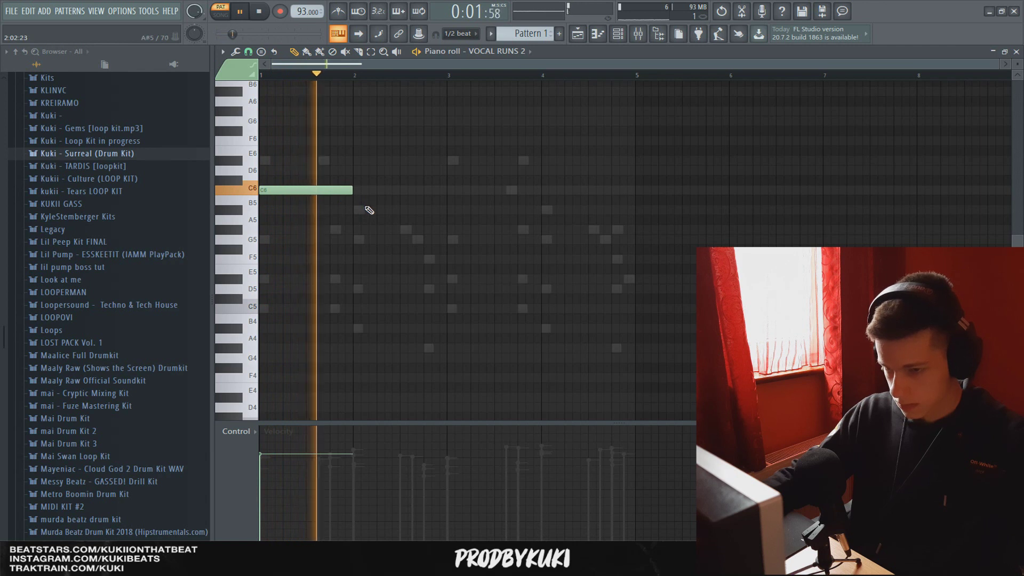
- Shorten the D#6 vocal note in bar 2 so that it ends where bar 3 starts
key("space")
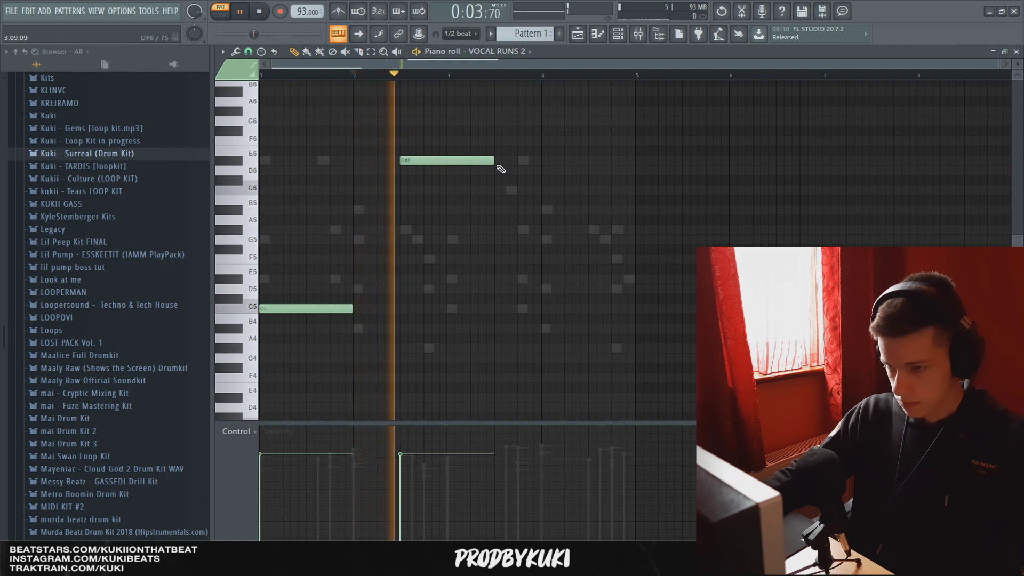
left_click_drag(492, 161, 445, 170)
key("space")
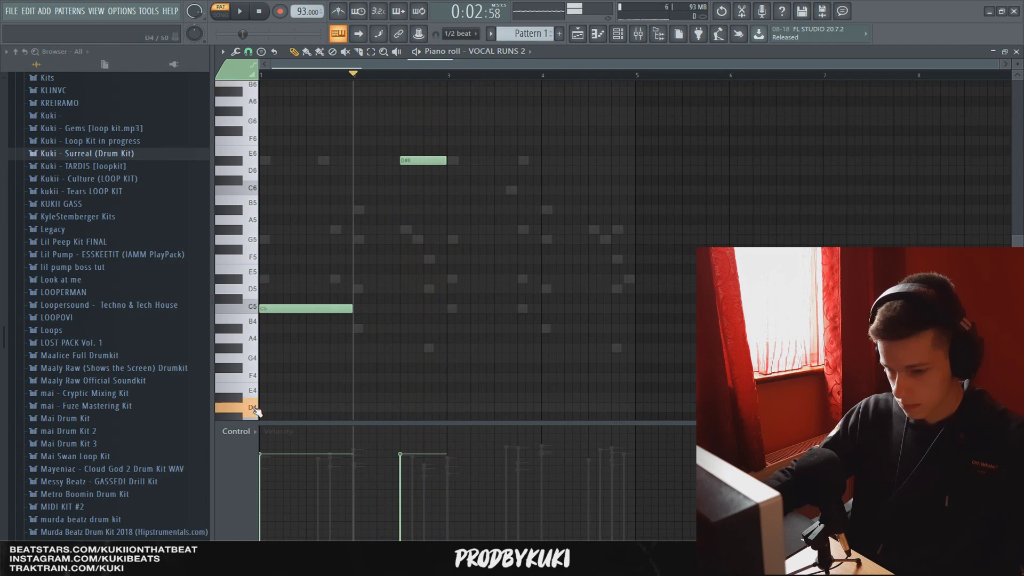
- Place a D4 vocal note at the start of bar 3, stretch it to one bar and play the pattern
scroll(375, 404, "down", 1)
key("space")
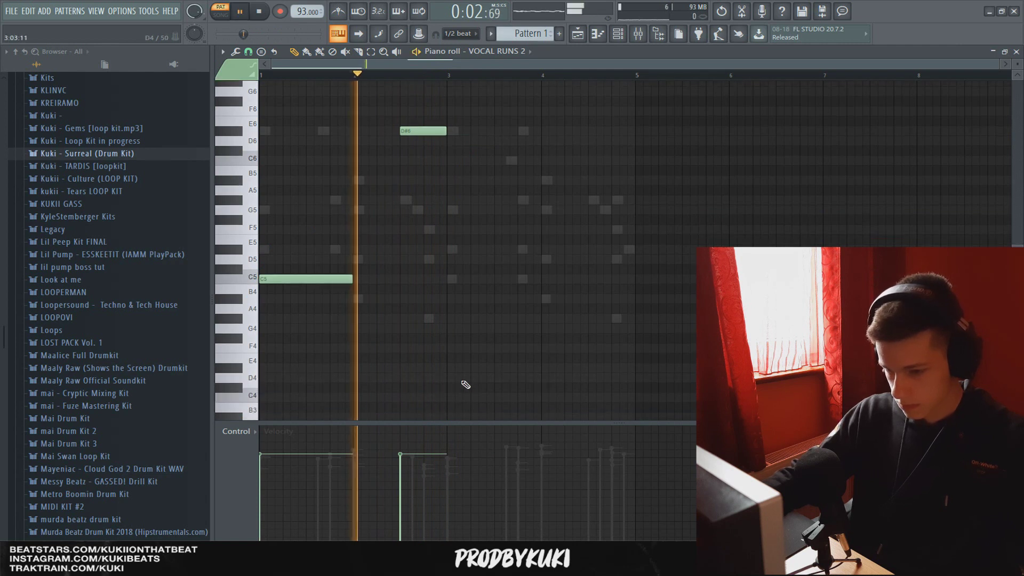
left_click(453, 377)
left_click_drag(497, 380, 540, 380)
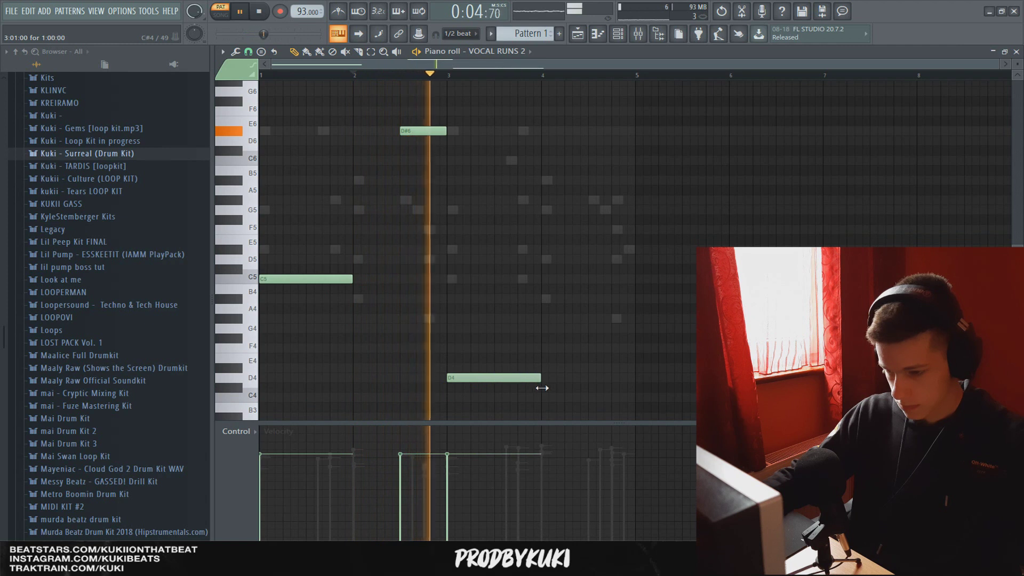
key("space")
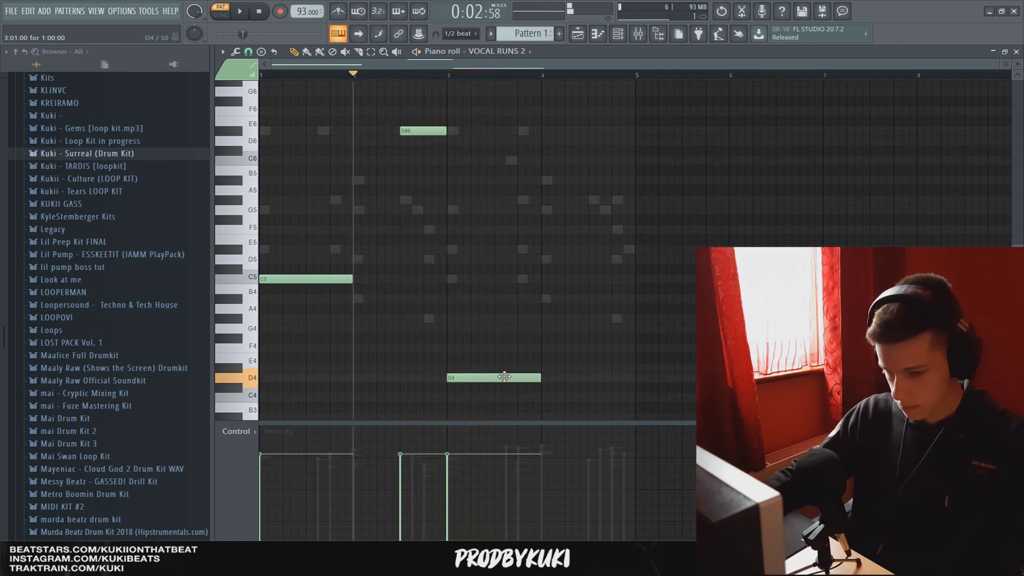
- Try the bar 3 vocal note at F#4 and at C4, playing each version back
left_click_drag(505, 363, 507, 336)
key("space")
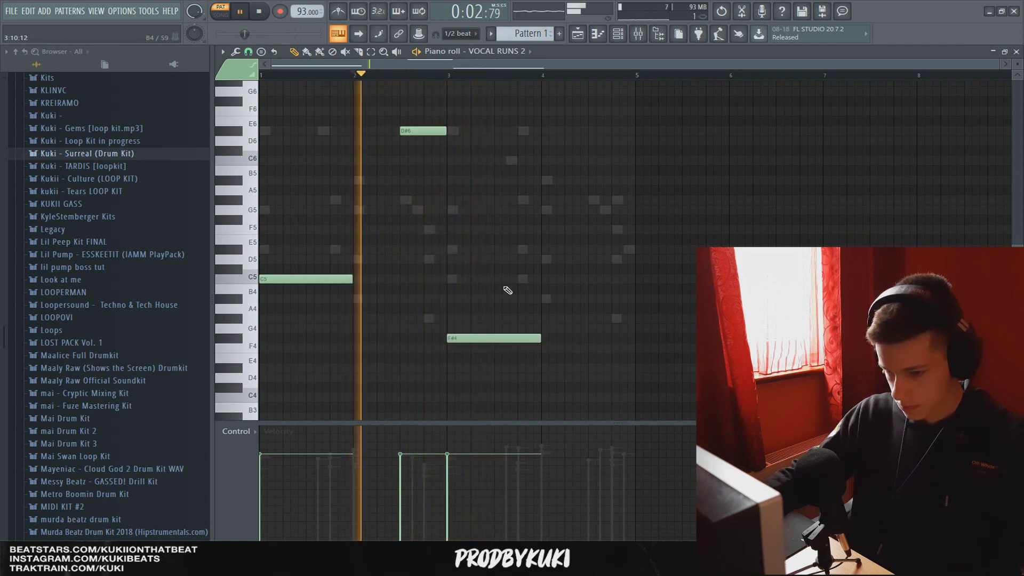
left_click(449, 75)
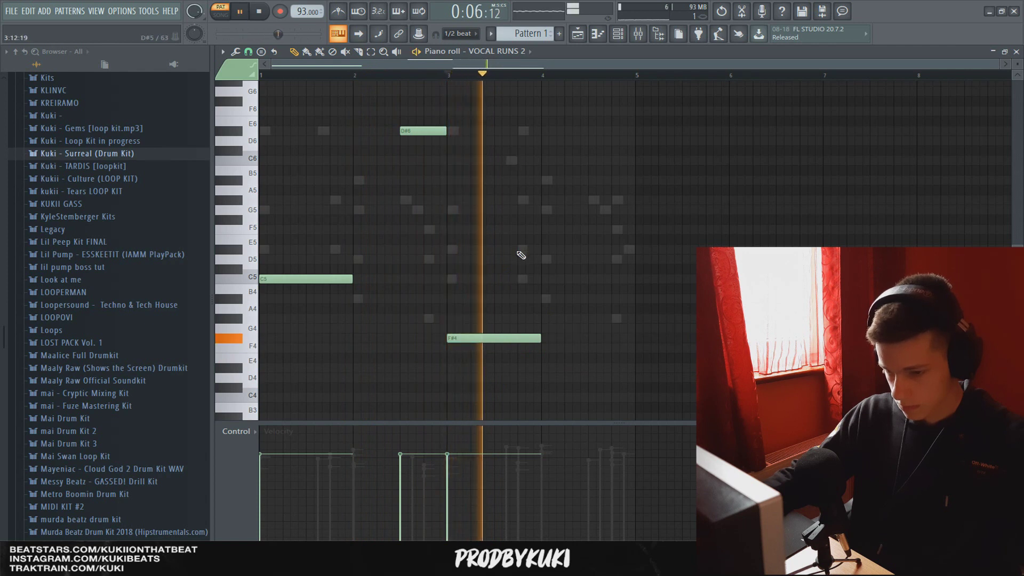
key("space")
left_click_drag(492, 338, 498, 382)
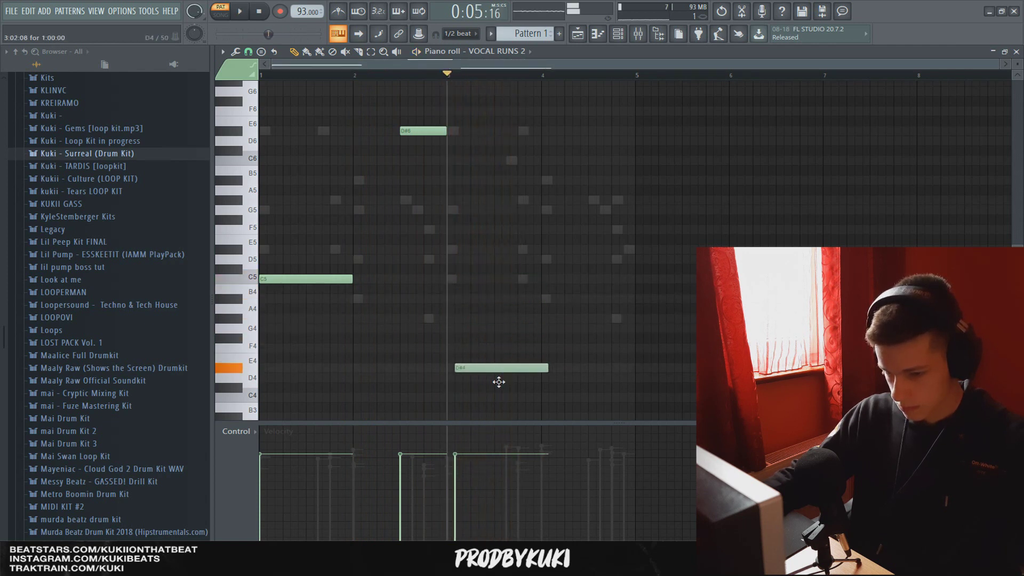
key("space")
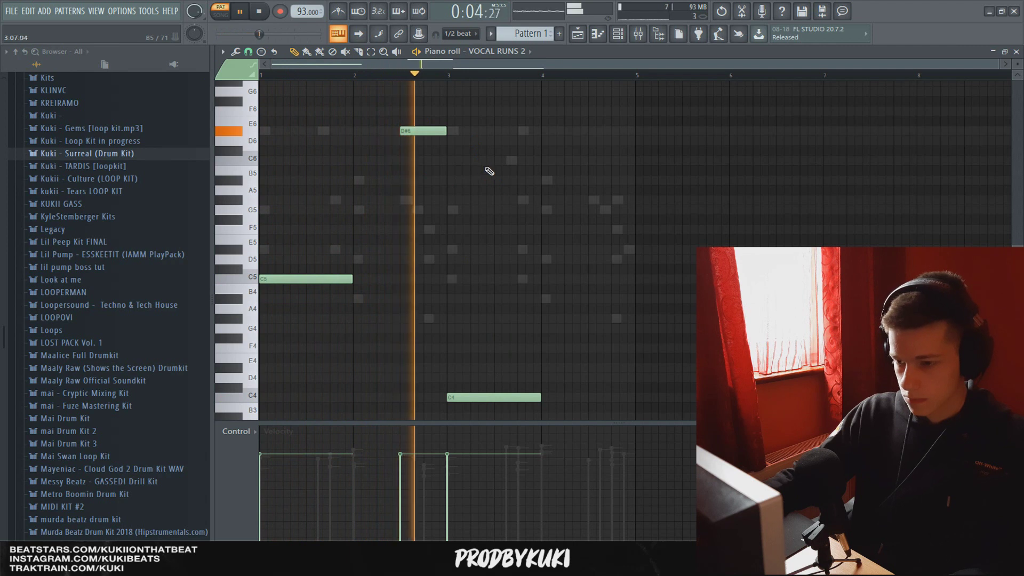
scroll(512, 171, "down", 1)
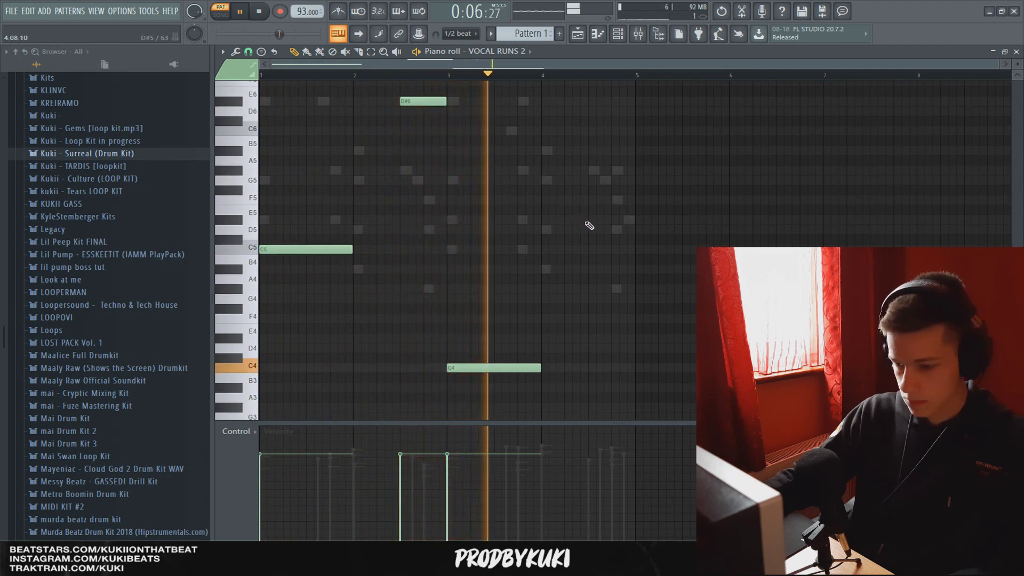
- Change the bar 3 vocal note to a bar-long C5
key("space")
right_click(488, 368)
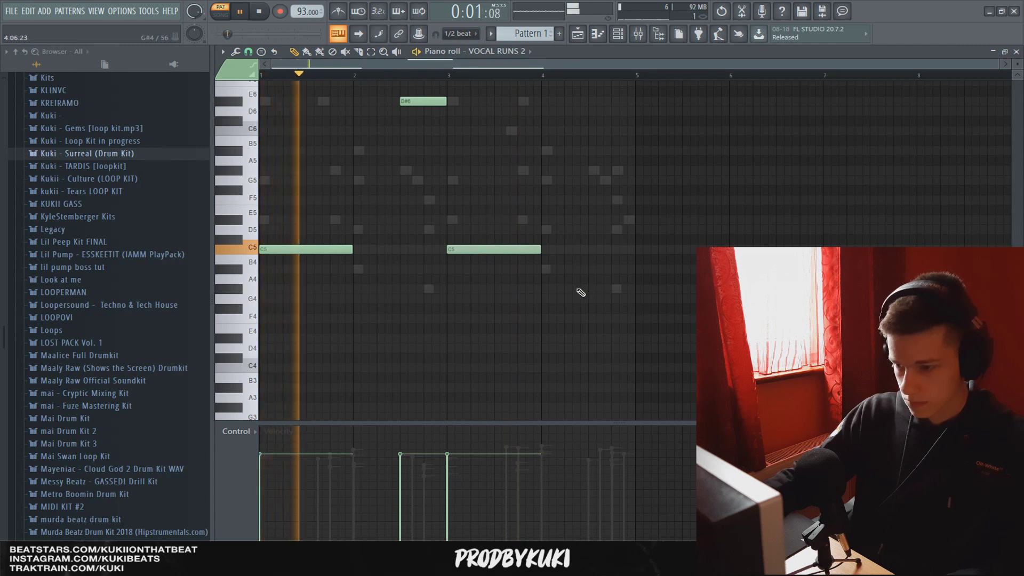
- Delete the bar 3 C5 vocal note and extend the D#6 vocal note to the end of bar 3
scroll(557, 199, "up", 1)
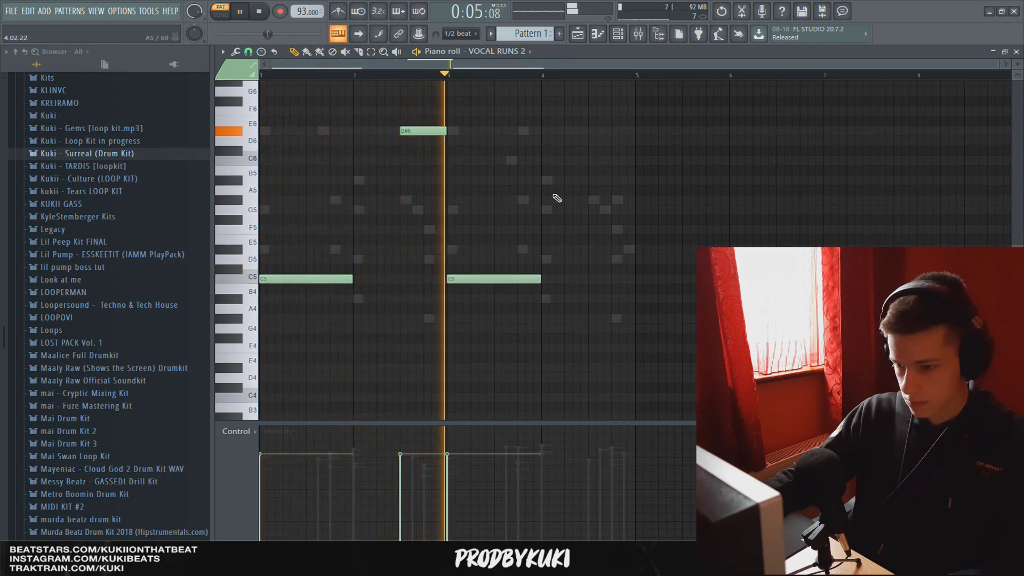
right_click(493, 279)
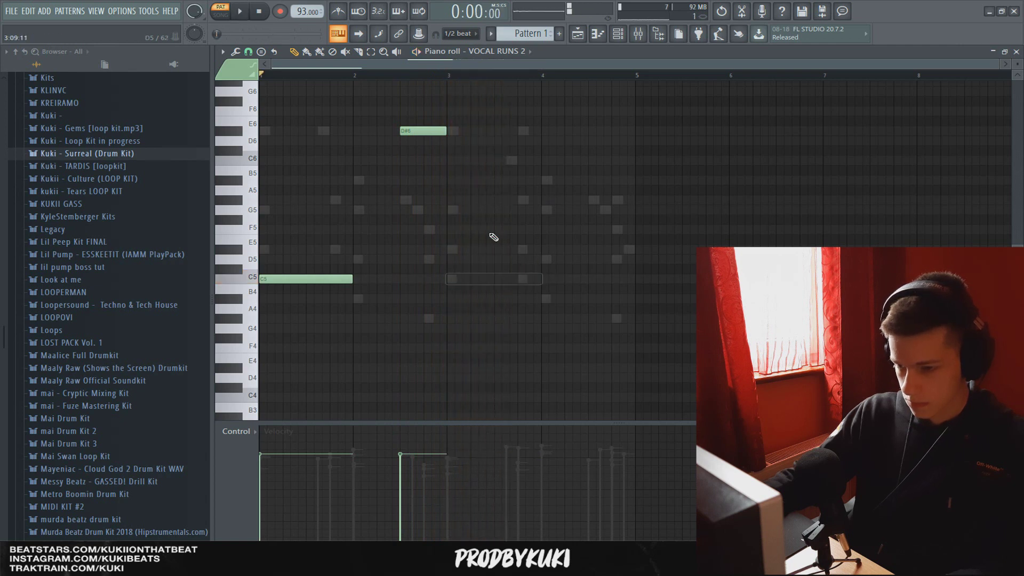
key("space")
left_click_drag(446, 131, 540, 130)
- Place a vocal note at the start of bar 4, move it to C3, trim it to one bar and play the pattern
left_click_drag(564, 191, 570, 406)
key("space")
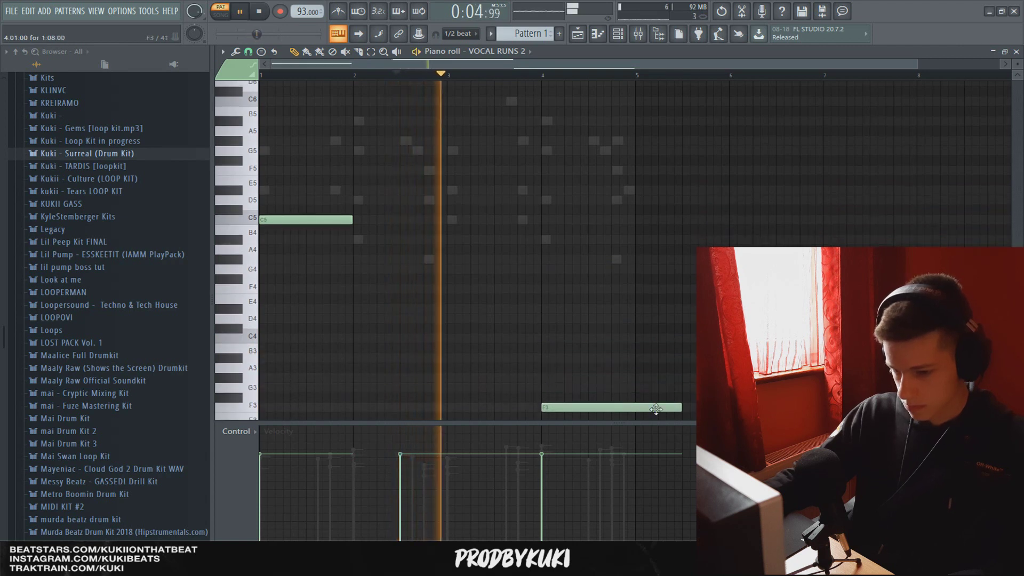
left_click_drag(656, 408, 655, 387)
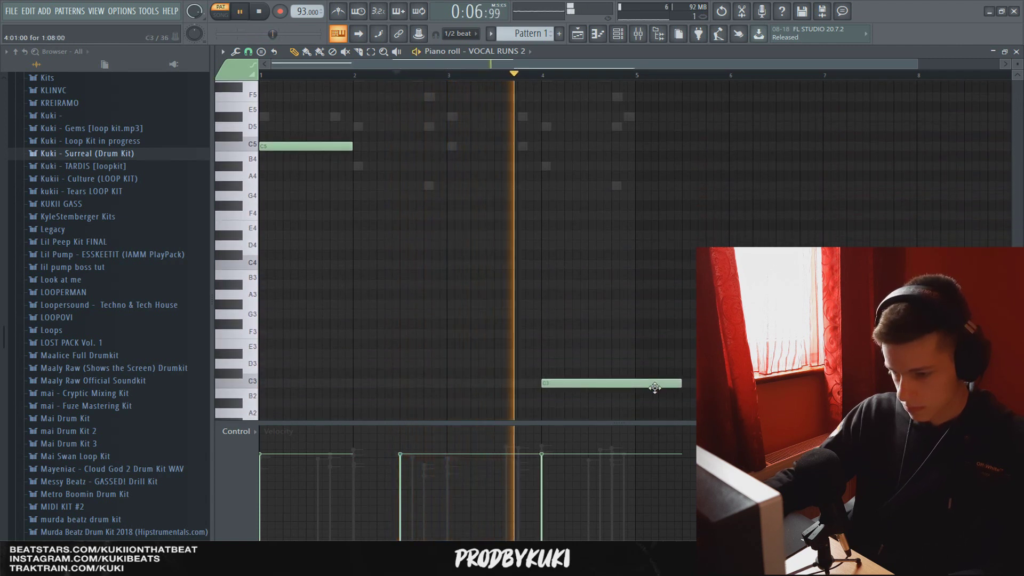
scroll(634, 322, "up", 2)
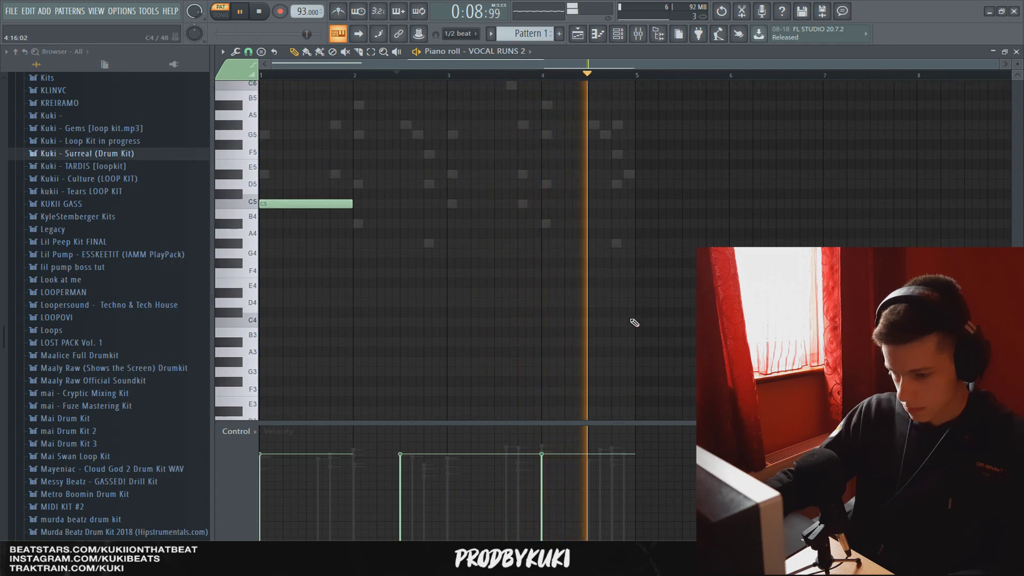
scroll(634, 322, "up", 1)
key("space")
left_click(514, 75)
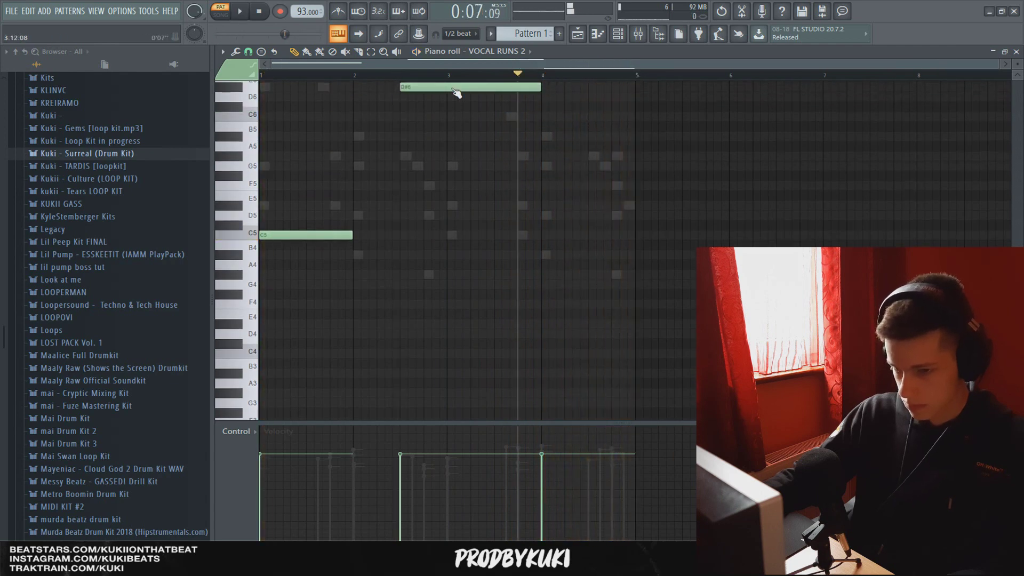
- Route the VOCAL RUNS 2 channel to mixer track 3 and load Auto-Tune in its first effect slot
scroll(456, 93, "down", 3)
left_click(618, 33)
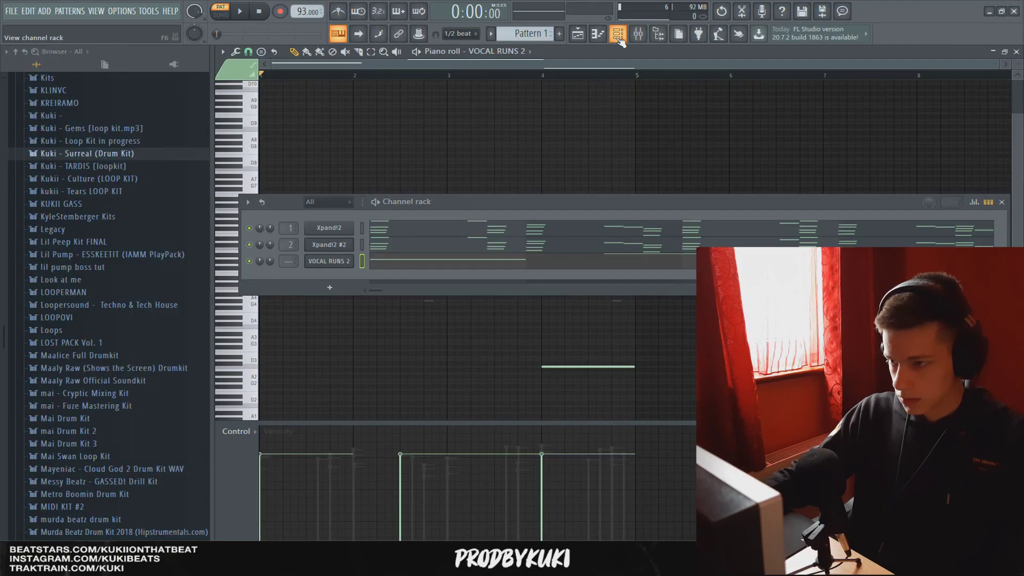
left_click(328, 261)
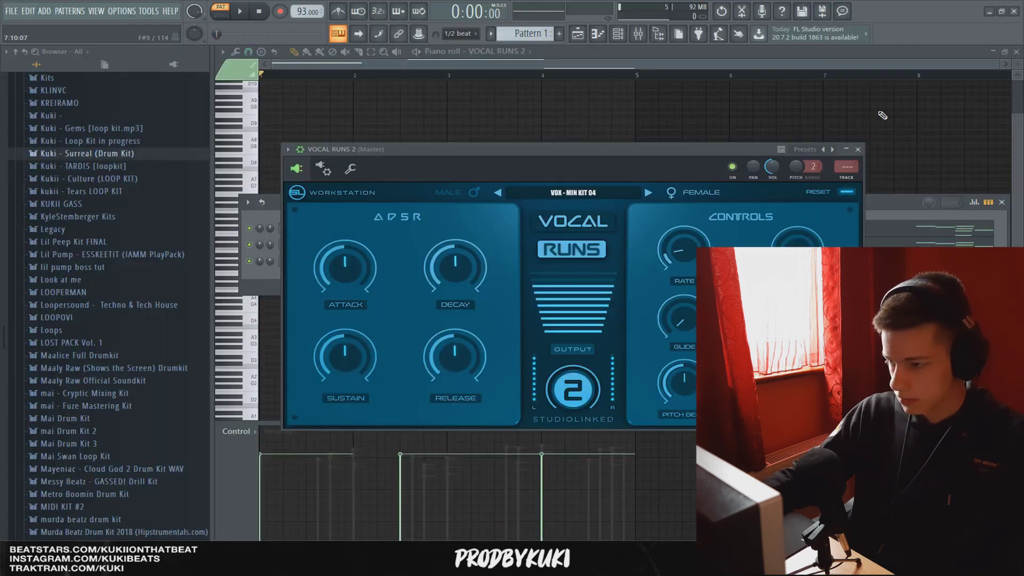
left_click(849, 180)
left_click(630, 65)
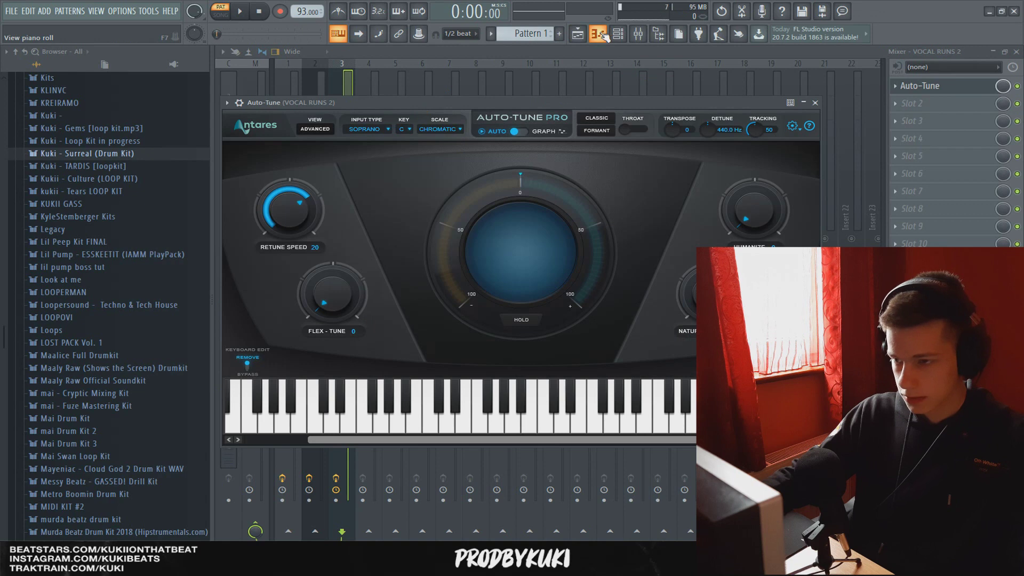
- Set the Auto-Tune scale to Minor in the key of C and adjust the retune speed while playing the pattern
left_click(447, 130)
left_click(442, 140)
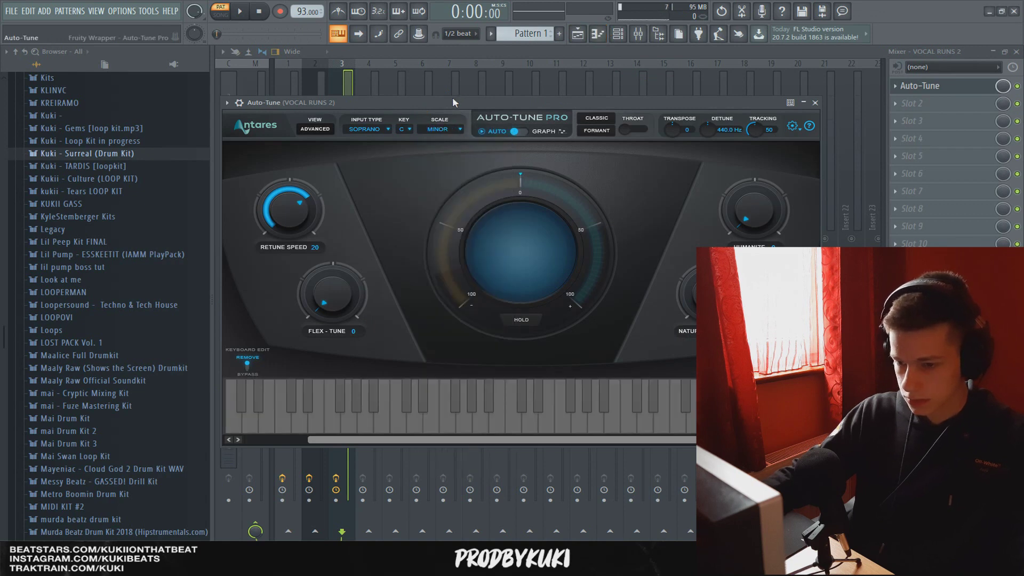
key("space")
left_click_drag(293, 209, 284, 232)
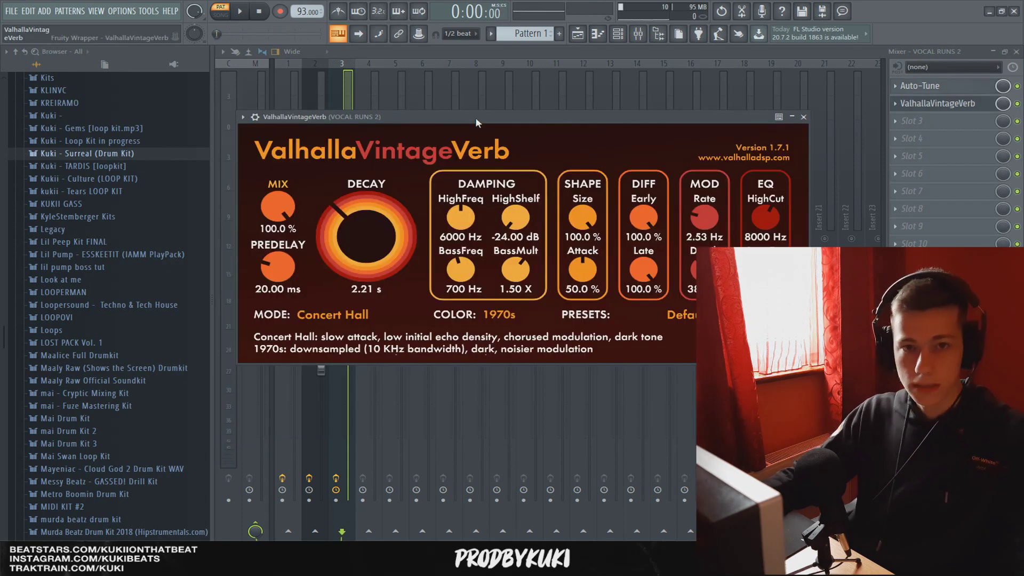
- Lower the mix of ValhallaVintageVerb on the vocal track to 46.8 %
left_click_drag(290, 203, 297, 278)
scroll(282, 203, "up", 3)
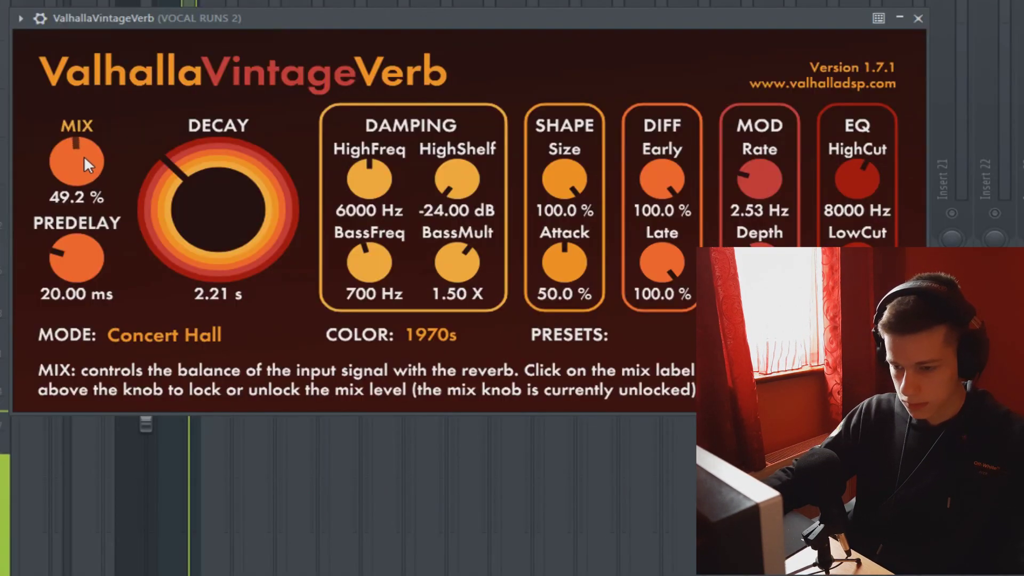
scroll(84, 159, "down", 3)
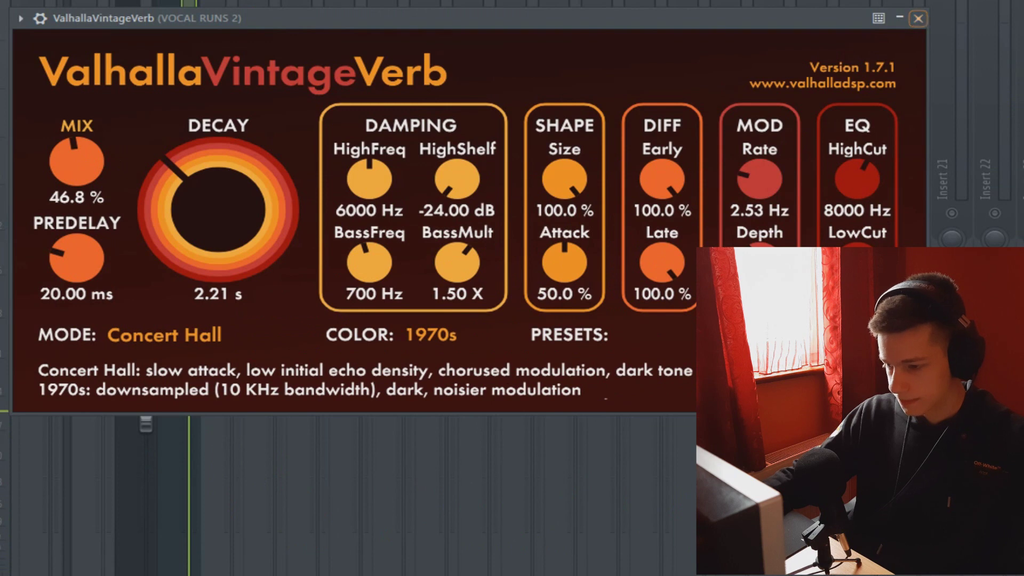
- Switch ValhallaVintageVerb to a preset with Ambience mode and 1980s color, and adjust its mix
left_click(879, 335)
left_click(879, 335)
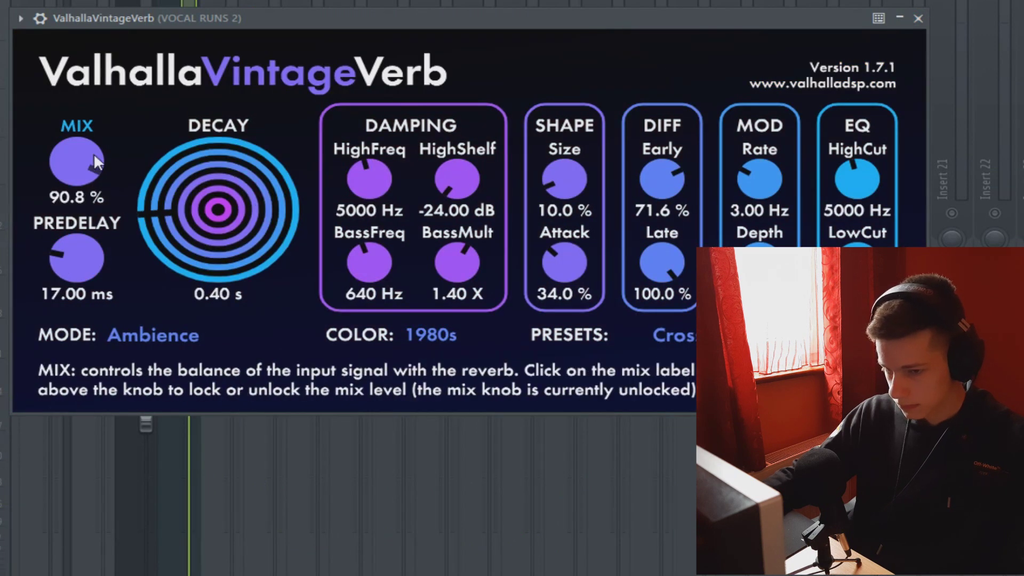
left_click_drag(93, 152, 101, 75)
left_click(900, 18)
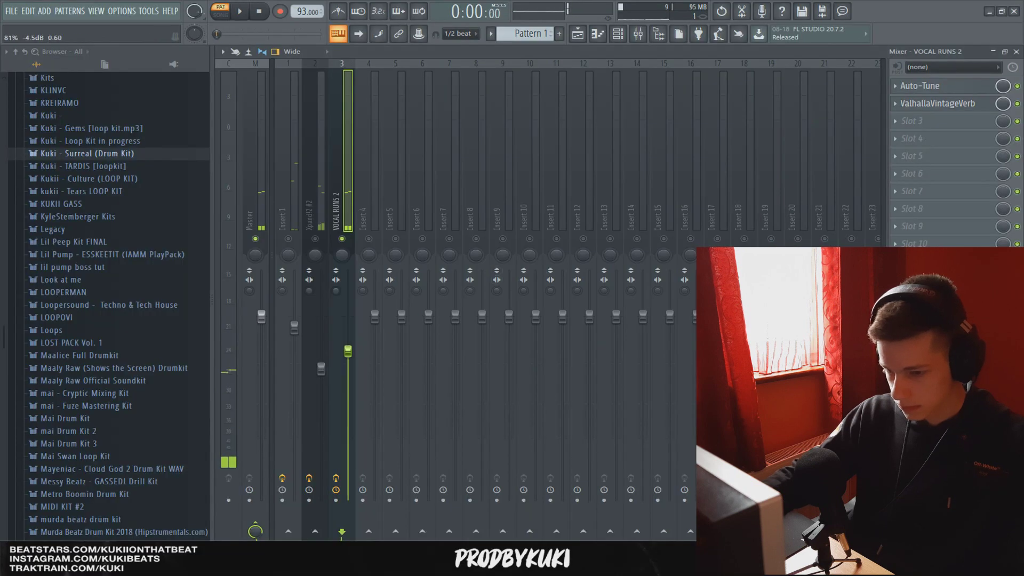
- Lower the VOCAL RUNS 2 mixer fader slightly, comparing the vocal soloed and with the other tracks
left_click_drag(348, 351, 348, 353)
key("space")
right_click(346, 236)
right_click(345, 237)
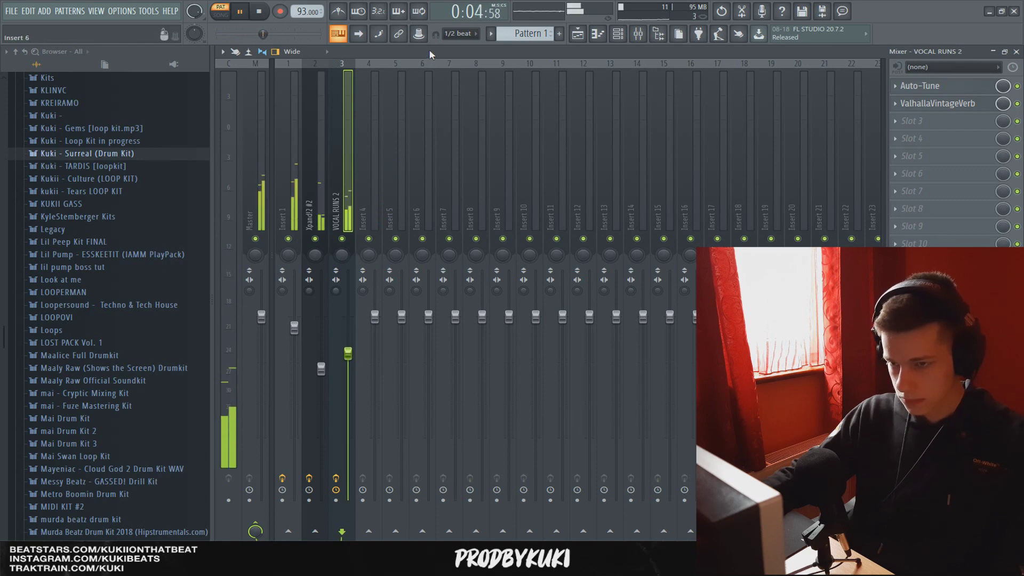
right_click(344, 240)
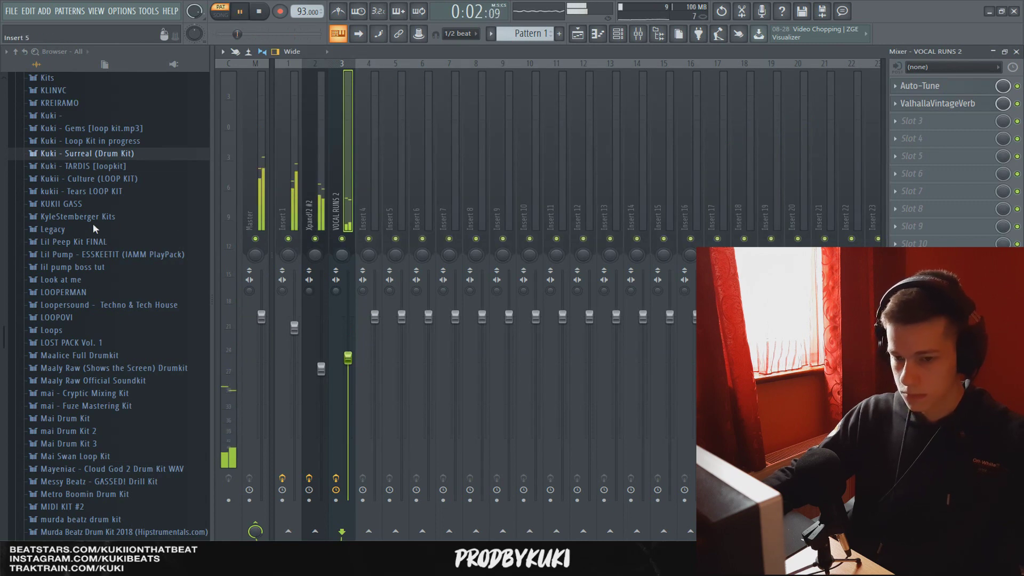
- Save the project as 447 in the BEATPACK folder
key("ctrl+s")
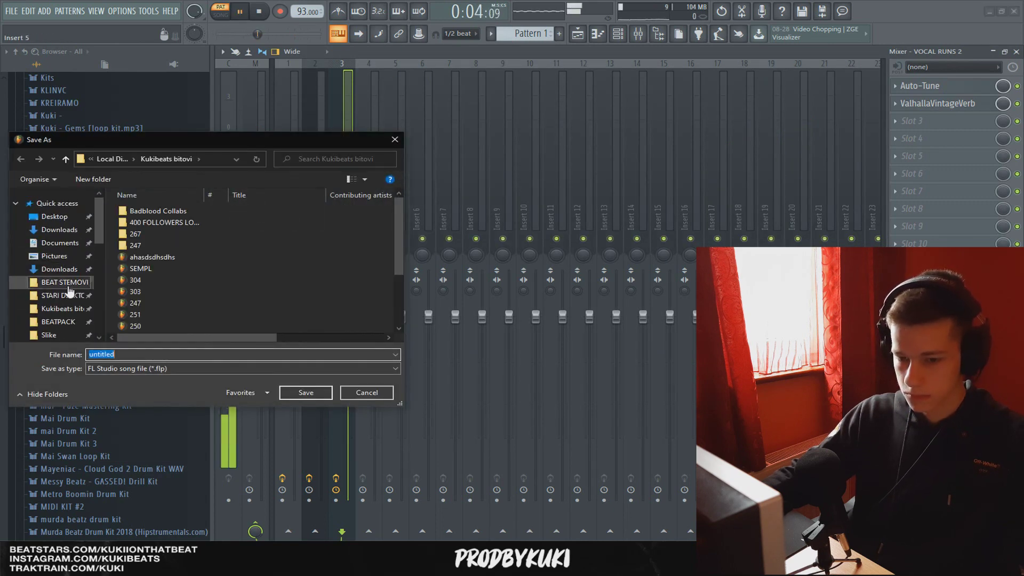
left_click(59, 323)
type("44")
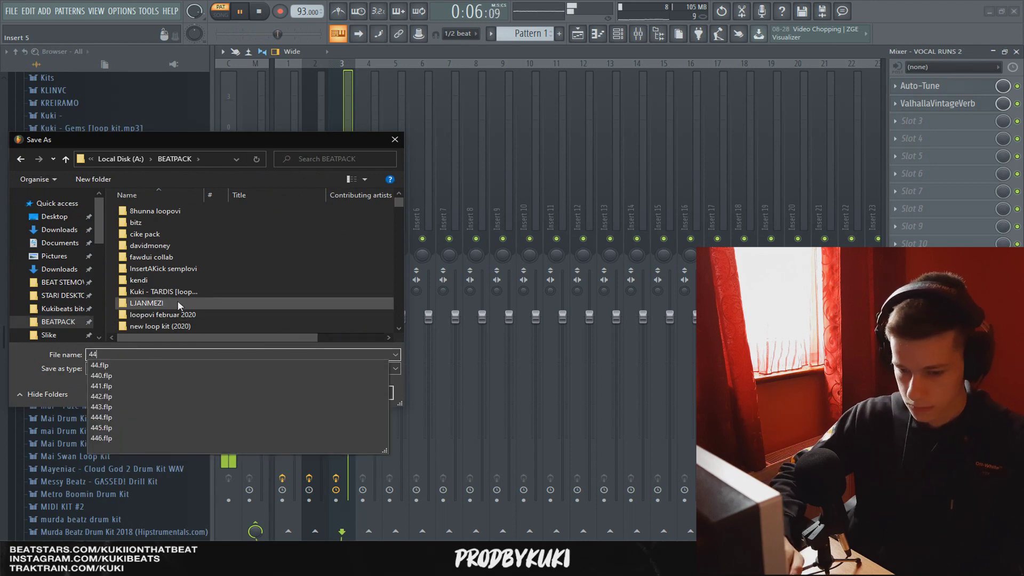
type("7")
key("Return")
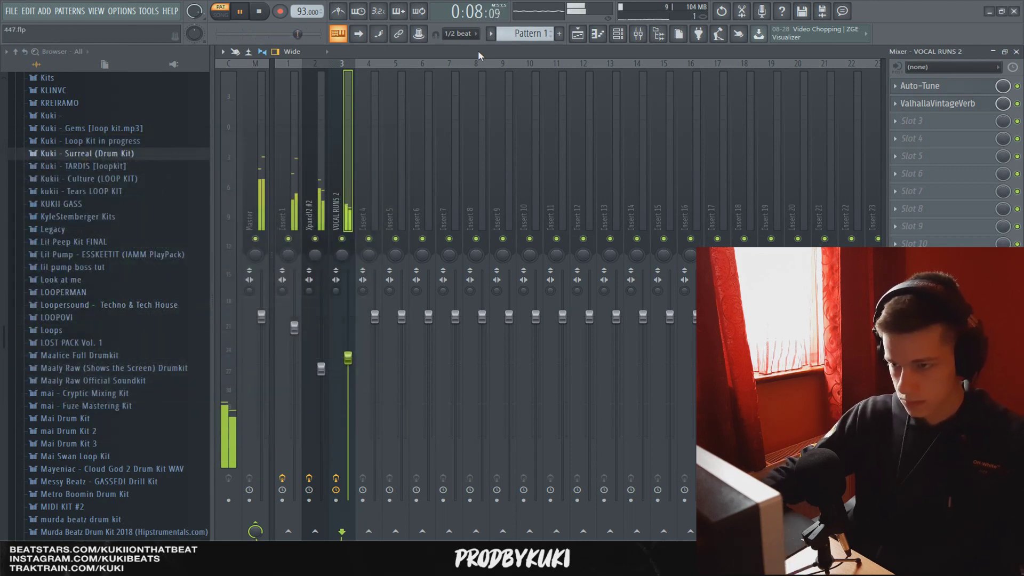
- Add Fruity Stereo Shaper to the third effect slot of the vocal track and load one of its presets
right_click(342, 238)
key("space")
left_click(258, 131)
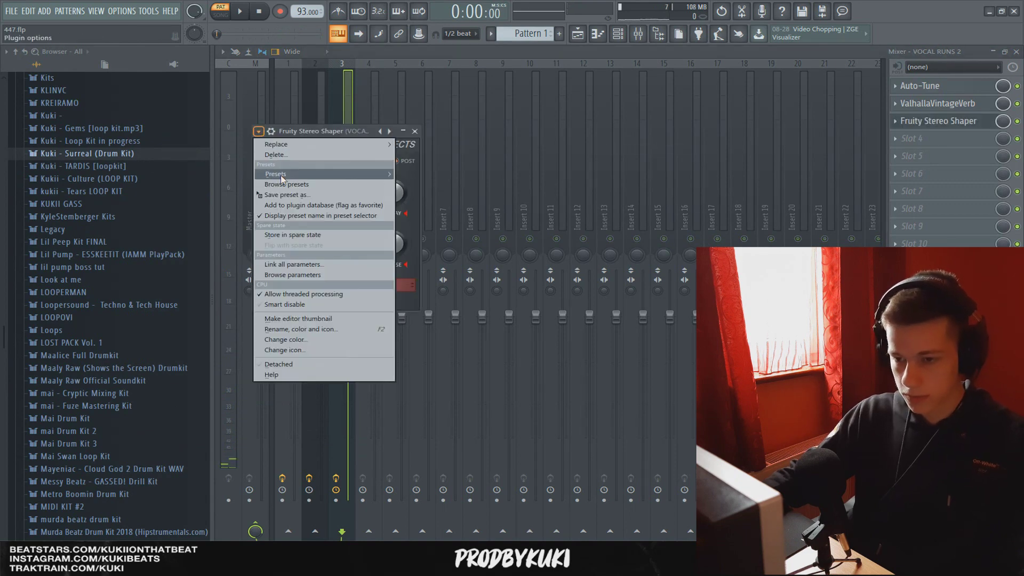
mouse_move(320, 173)
left_click(460, 270)
left_click(415, 131)
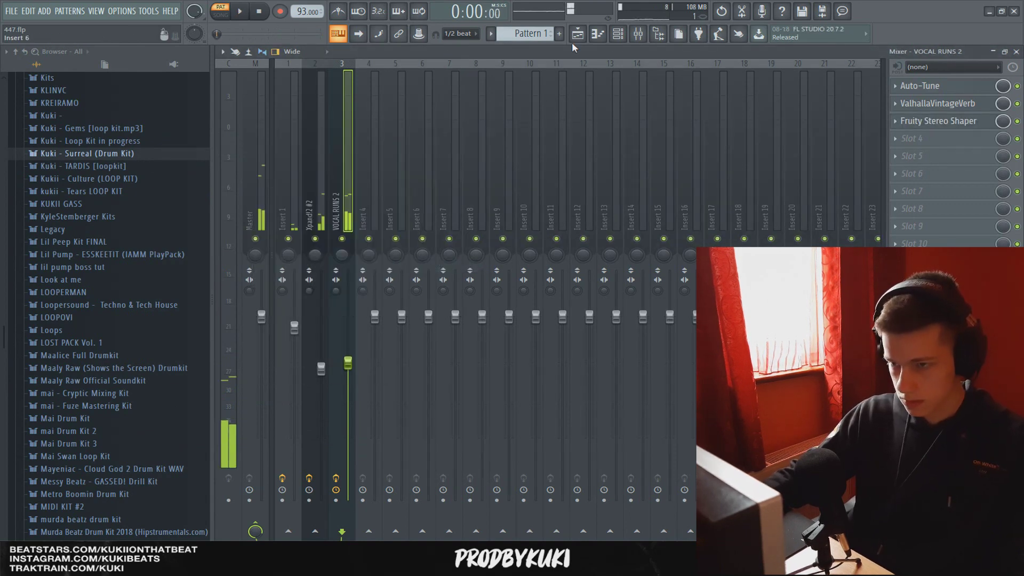
- Add the Rim Snare - Plato sample from the Cxdy IIII (Drum Kit) snares as a new channel
left_click(616, 36)
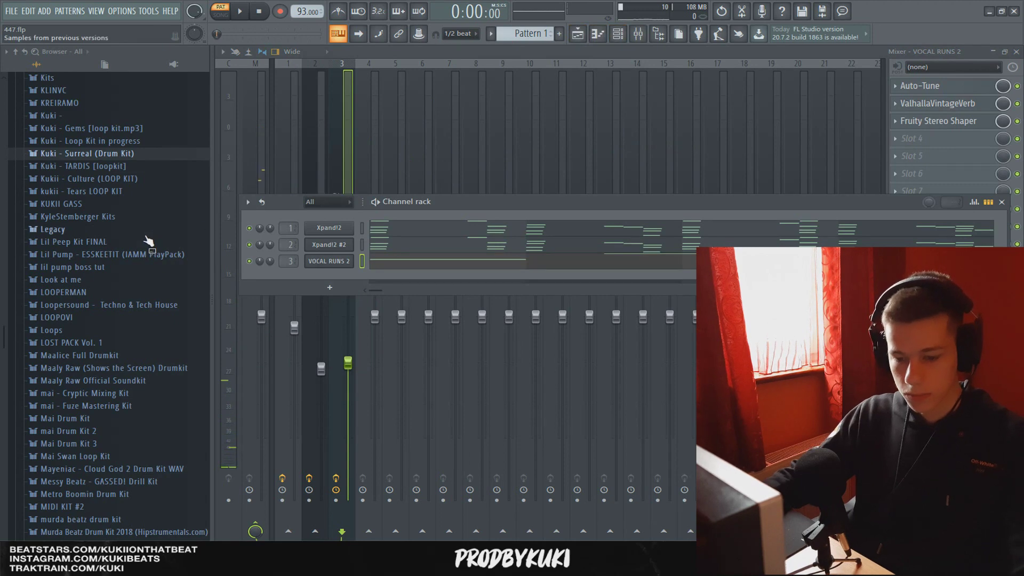
scroll(149, 241, "up", 10)
left_click(101, 295)
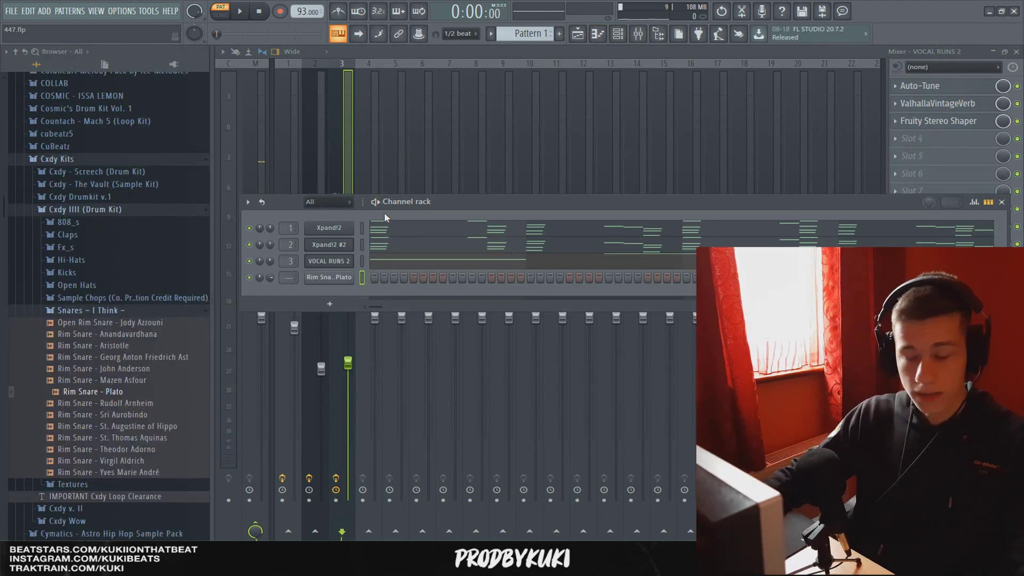
- Program the Rim Snare - Plato channel on steps 4, 7, 12, 15, 20, 23, 28 and 31 while the pattern plays
left_click(403, 277)
key("space")
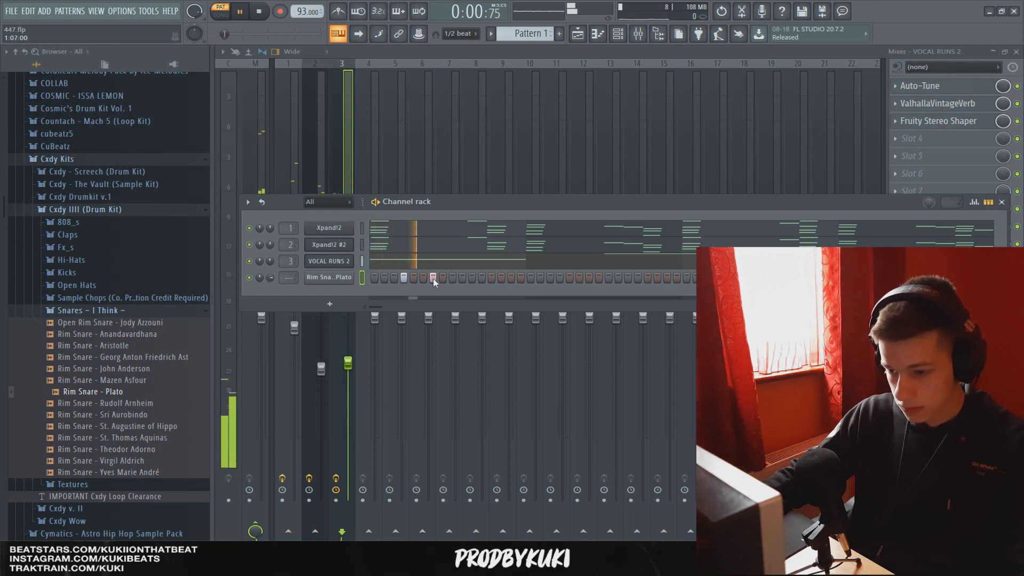
left_click(484, 277)
left_click(511, 277)
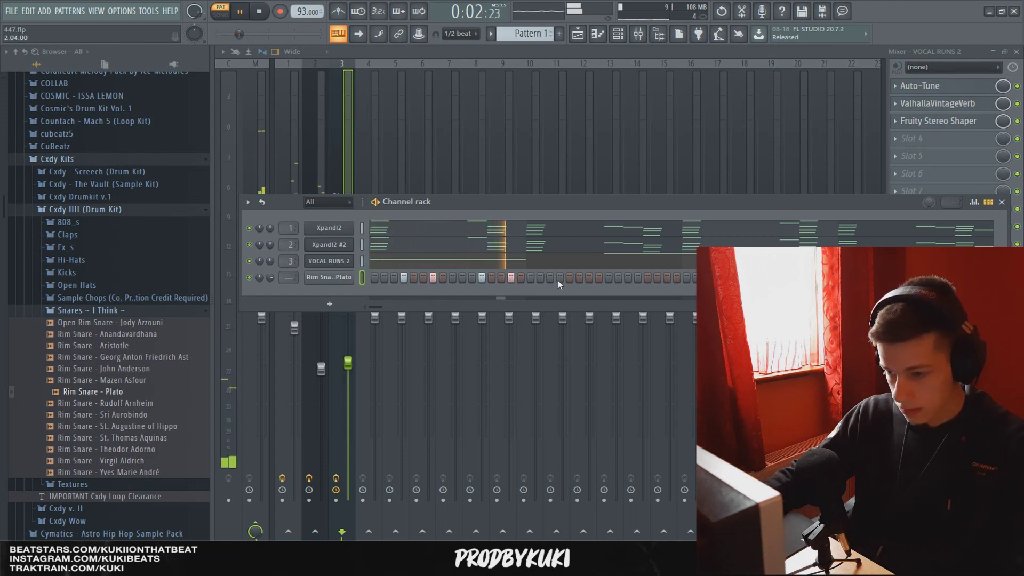
left_click(589, 277)
left_click(628, 277)
left_click(667, 277)
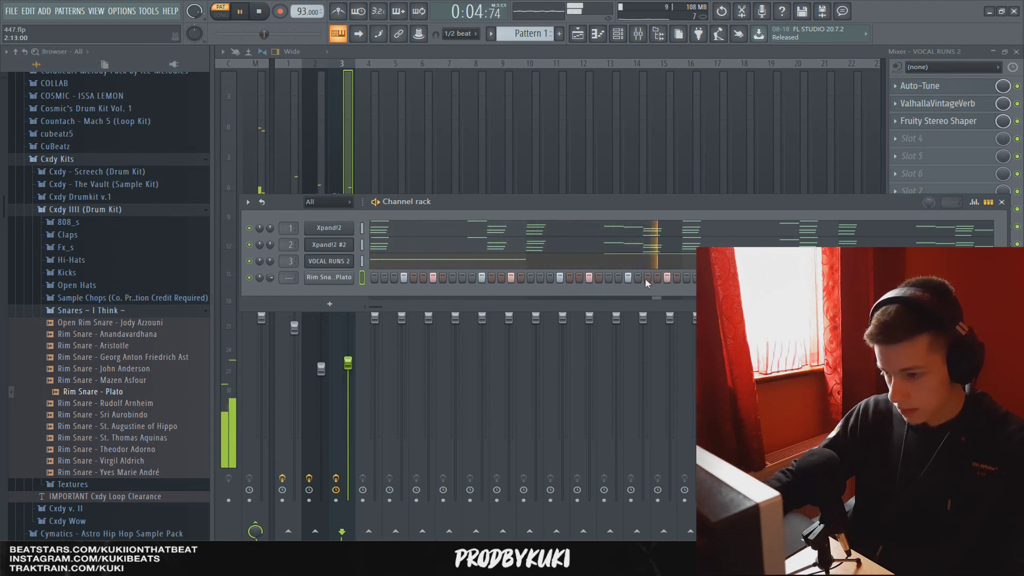
- Convert the rim snare steps to piano roll notes, duplicate bars 1-2 into bars 3-4 and play the pattern
right_click(350, 284)
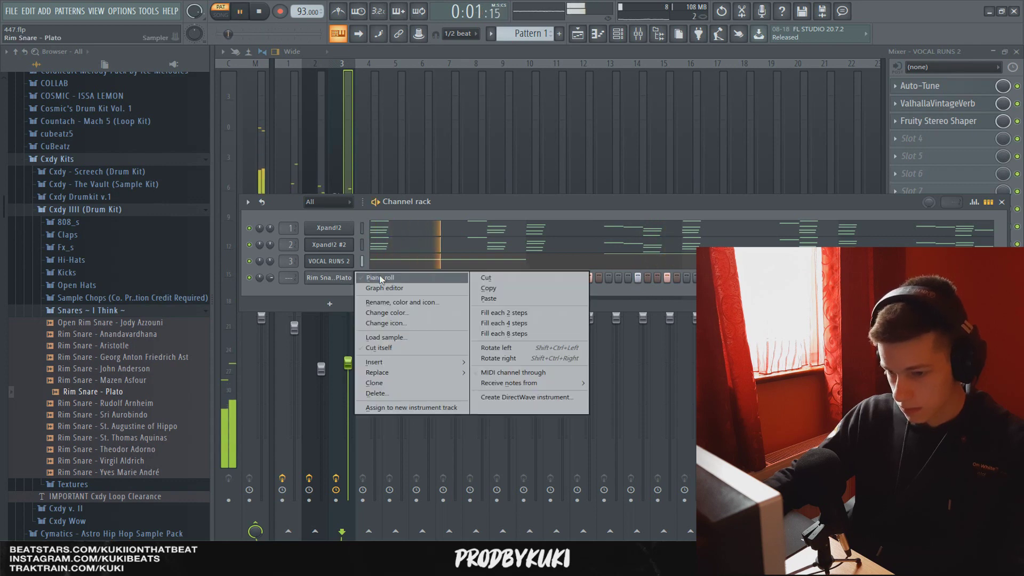
left_click(376, 277)
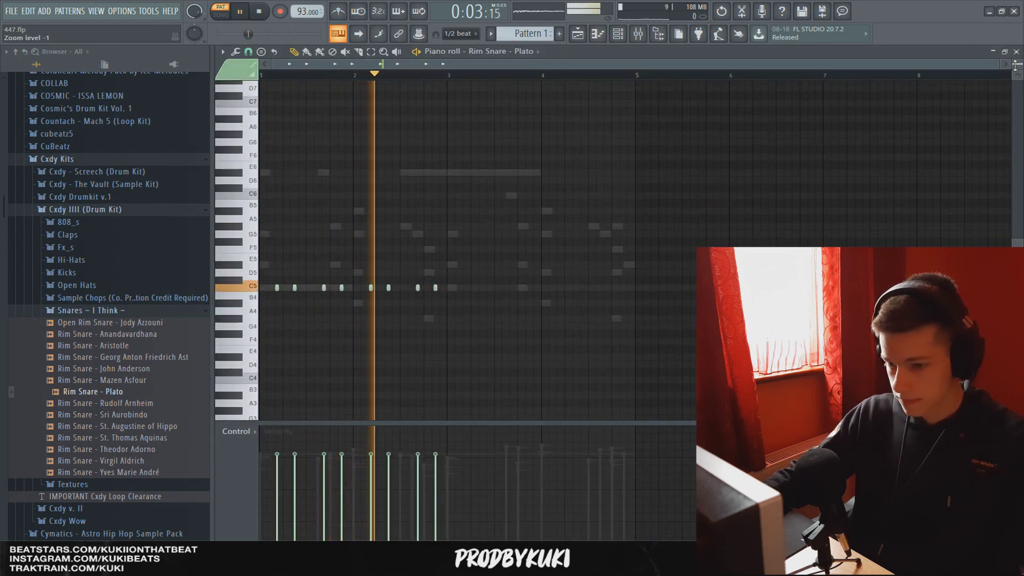
scroll(1014, 64, "up", 3)
left_click_drag(448, 76, 92, 118)
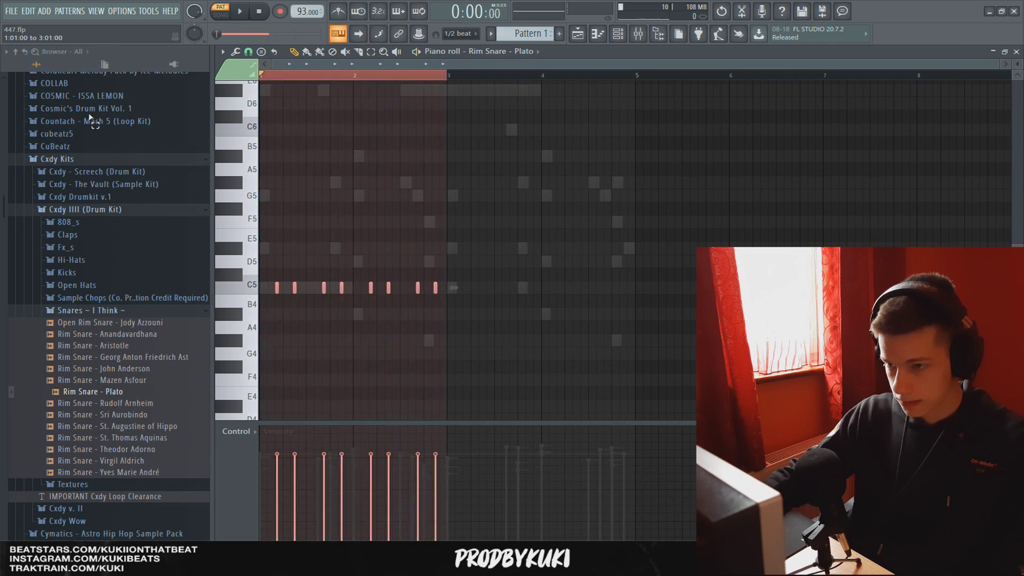
key("ctrl+b")
left_click(465, 77, "ctrl")
key("space")
key("space")
scroll(286, 186, "up", 1)
scroll(285, 186, "up", 2)
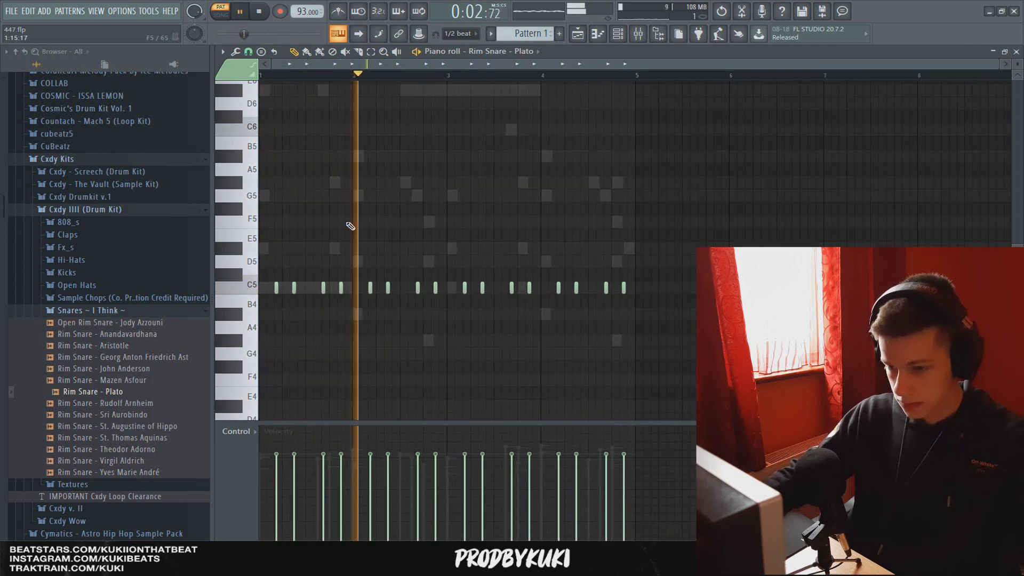
scroll(443, 192, "down", 3)
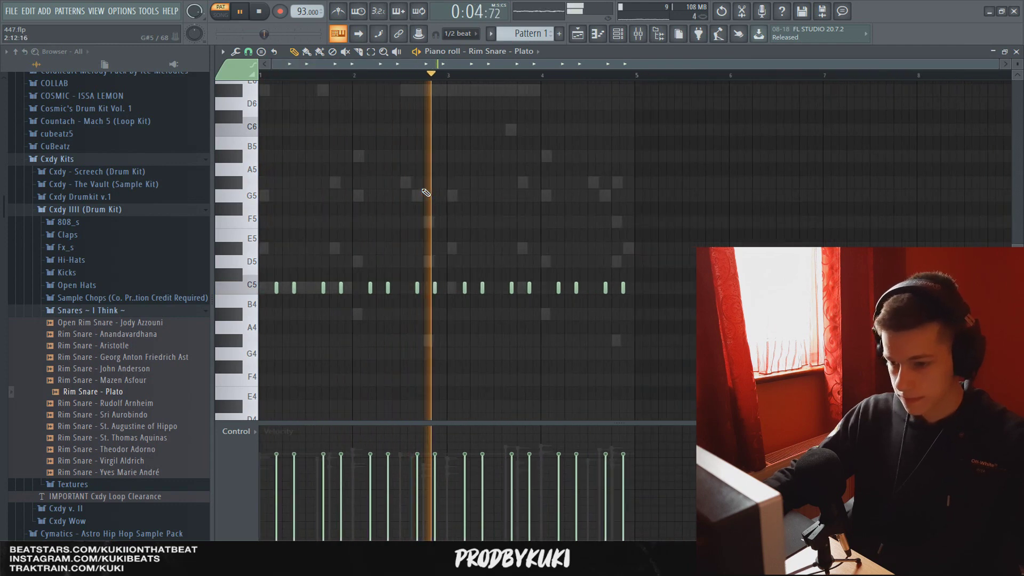
scroll(459, 198, "up", 1)
- Add the Hi-Hat - Harold Bloom sample from the Cxdy IIII (Drum Kit) hi-hats as a new channel
left_click(618, 35)
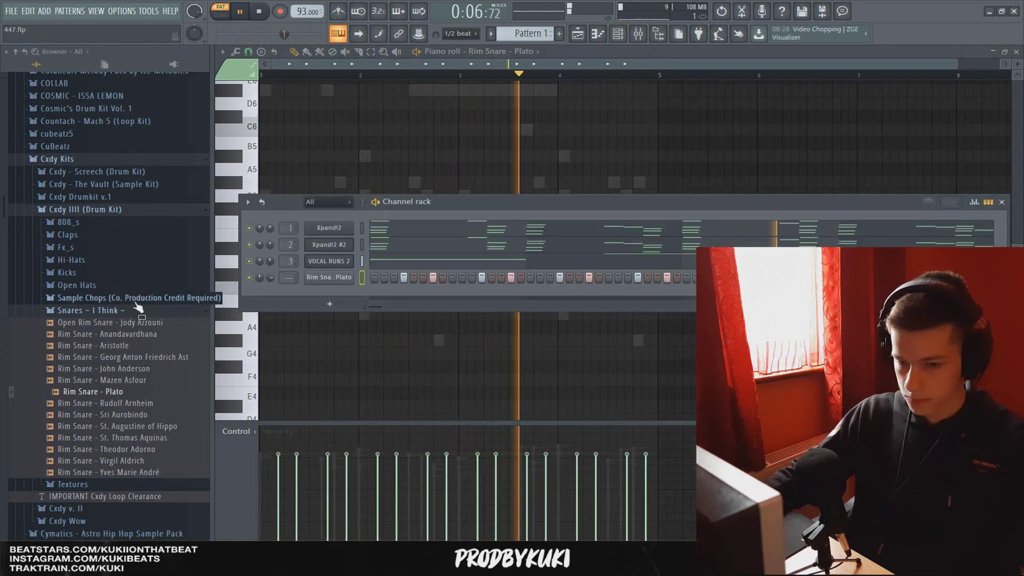
left_click(86, 311)
left_click(105, 262)
key("space")
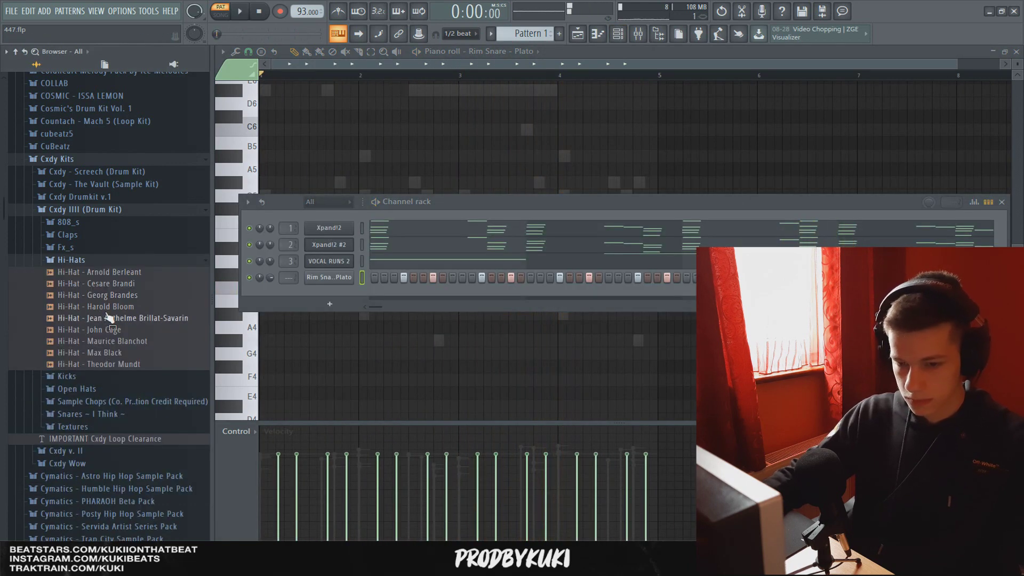
left_click(110, 308)
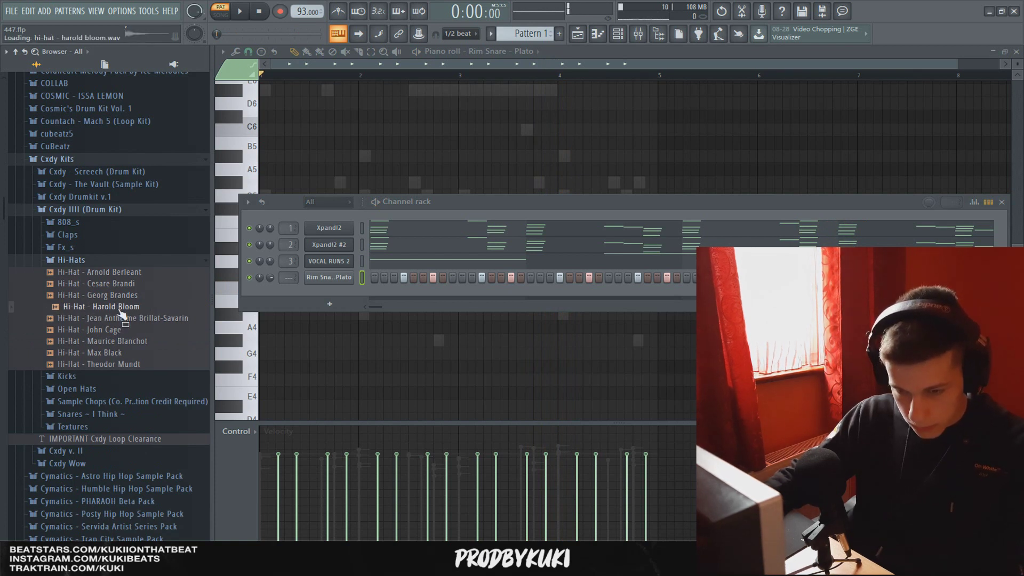
left_click_drag(331, 290, 332, 291)
- Try filling every 2 steps of the Hi-Hat - Harold Bloom channel, play the pattern and cut the steps
right_click(329, 294)
left_click(488, 325)
key("space")
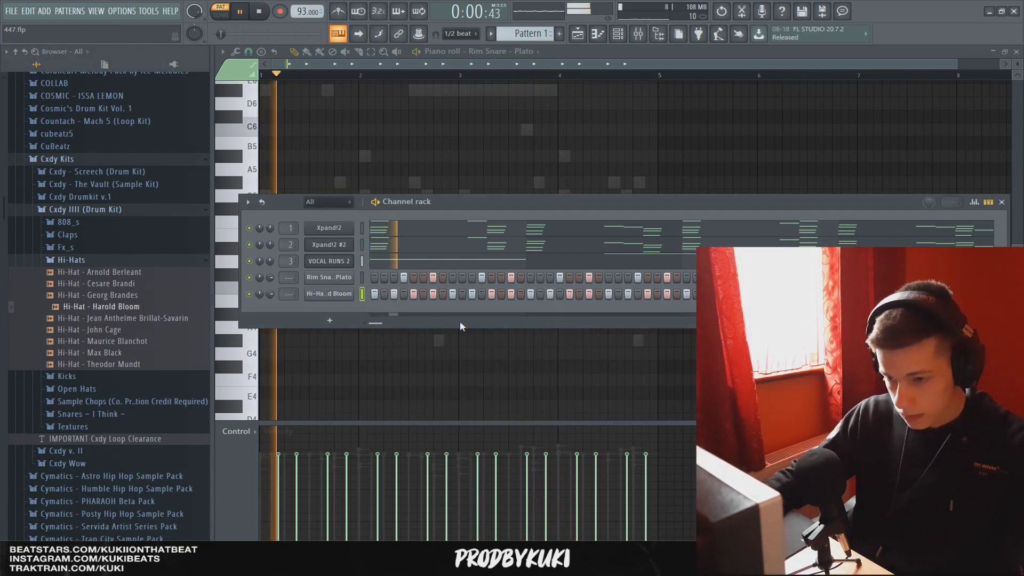
key("space")
right_click(353, 291)
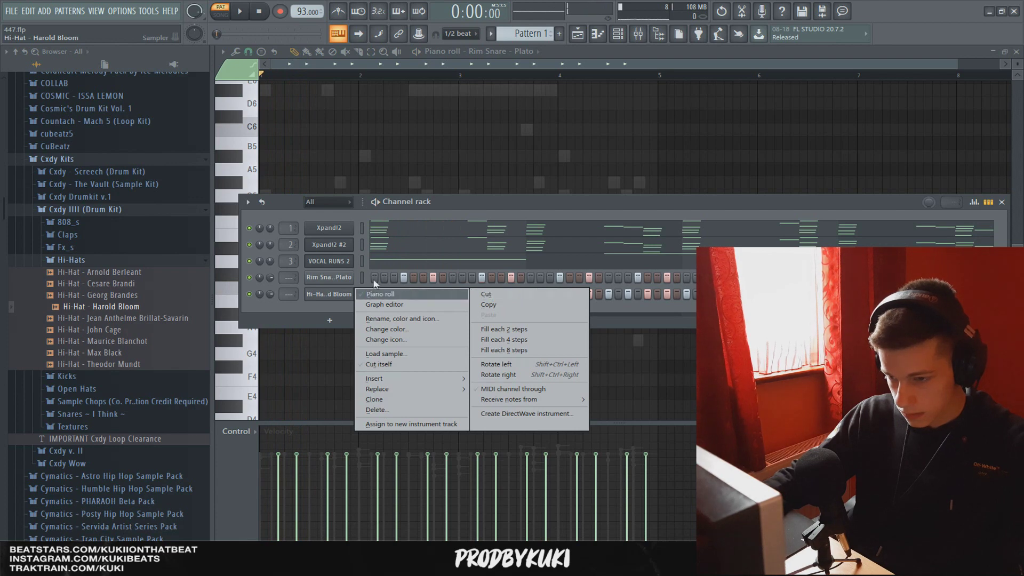
left_click(485, 293)
- Open the hi-hat channel's piano roll and draw a short C5 note at the start of bar 1
right_click(339, 293)
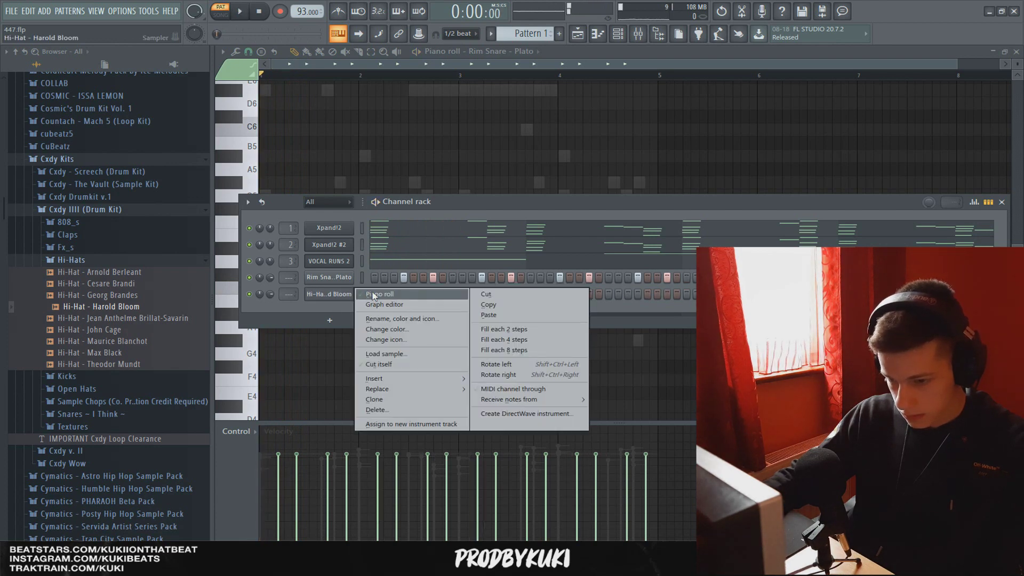
left_click(380, 297)
left_click(271, 290)
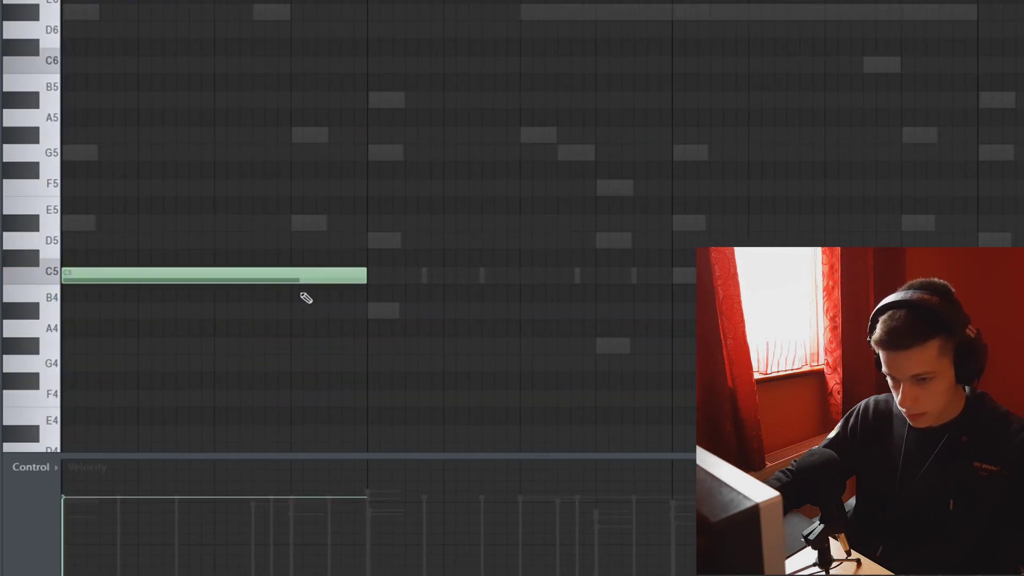
key("ctrl+a")
left_click_drag(365, 275, 69, 280)
scroll(41, 295, "up", 5)
key("alt+u")
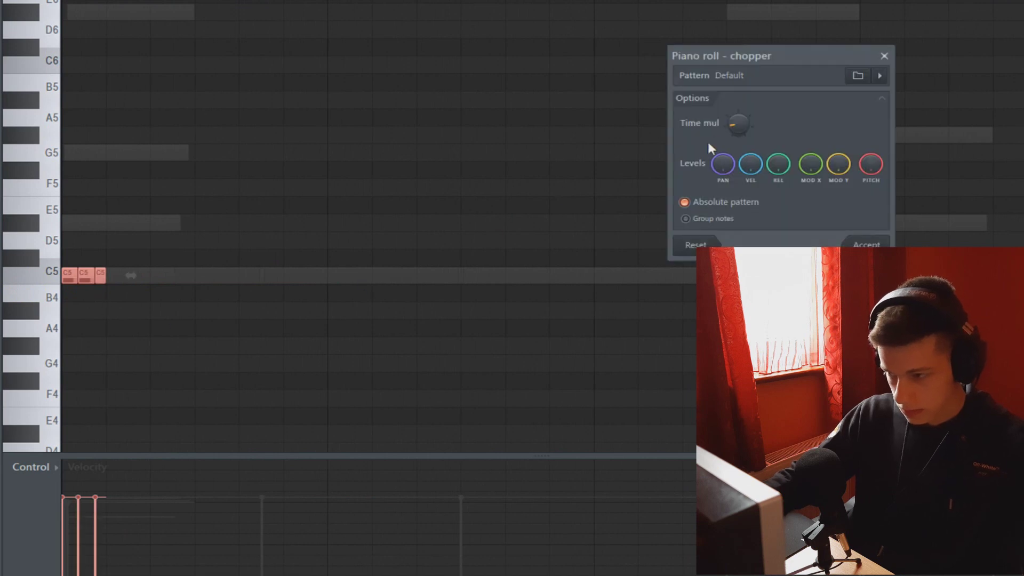
key("Escape")
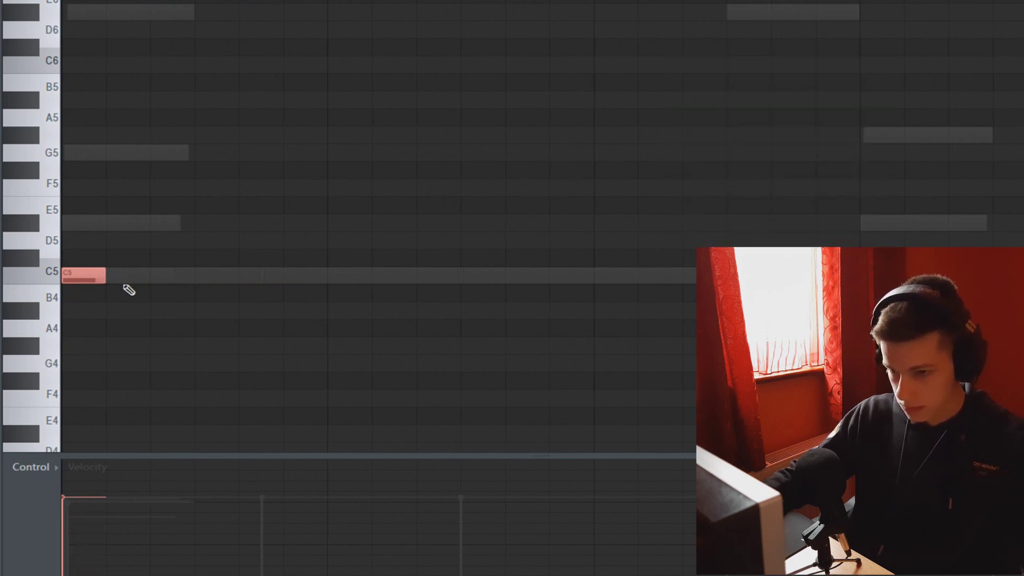
- Lengthen the opening C5 note to half a beat, chop it and delete the second half, keeping a four-note roll
scroll(129, 290, "down", 2)
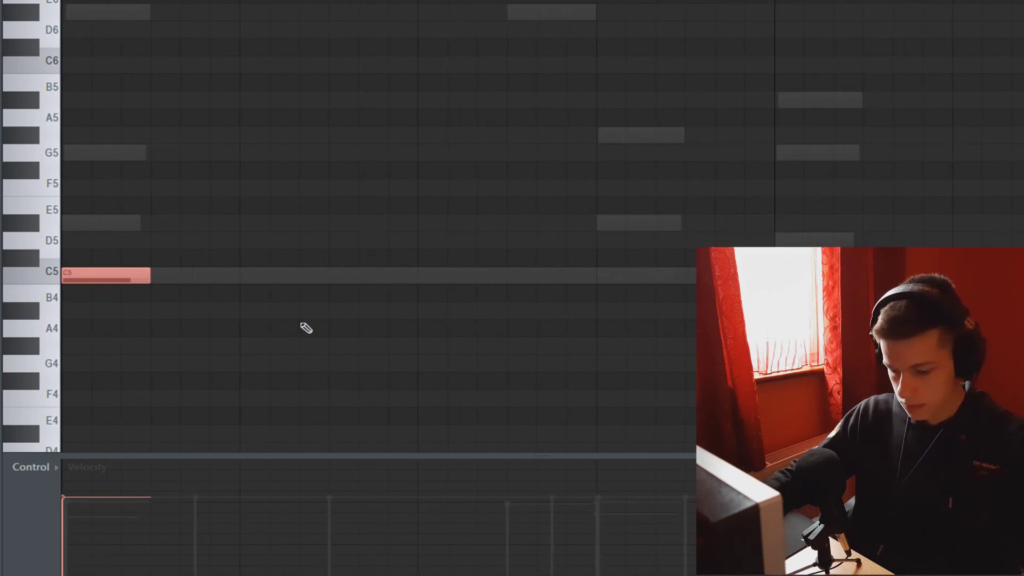
key("alt+u")
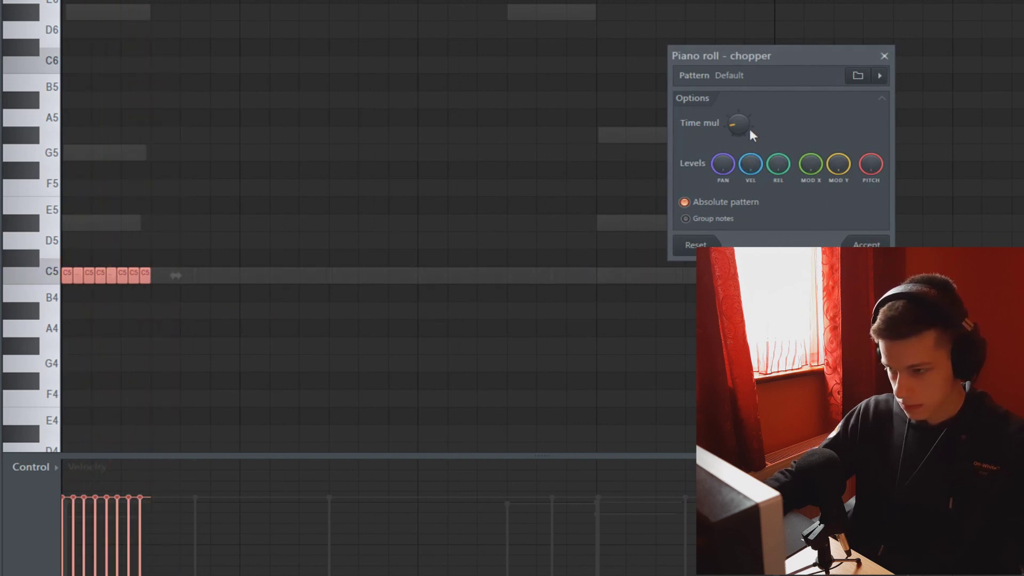
left_click_drag(726, 122, 726, 114)
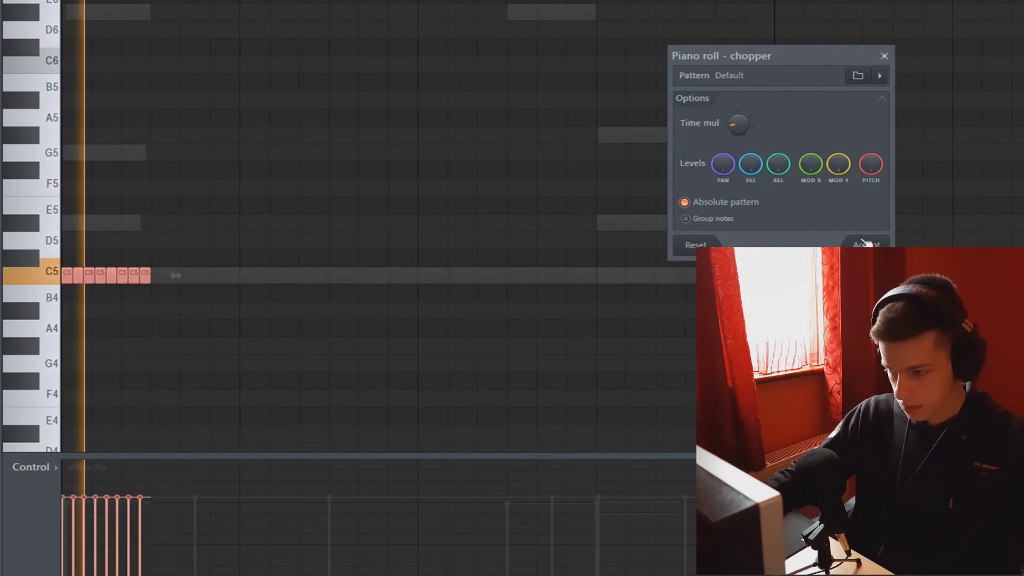
left_click(864, 242)
right_click(112, 277)
key("space")
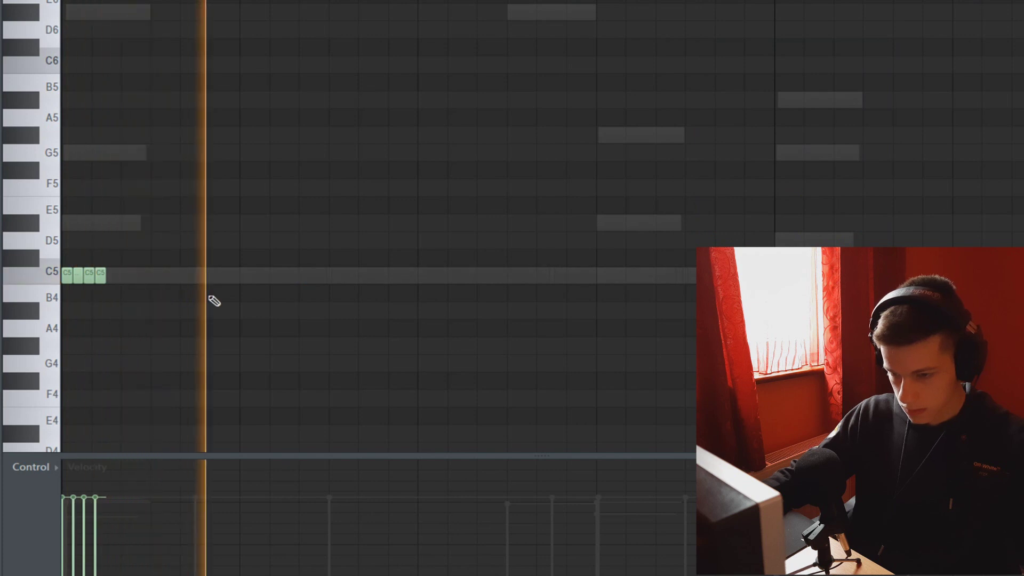
- Draw half-beat C5 hi-hats on beat 2 and on the offbeat of beat 3 in bar 1 while auditioning the pattern
scroll(213, 299, "down", 1)
key("space")
key("space")
key("space")
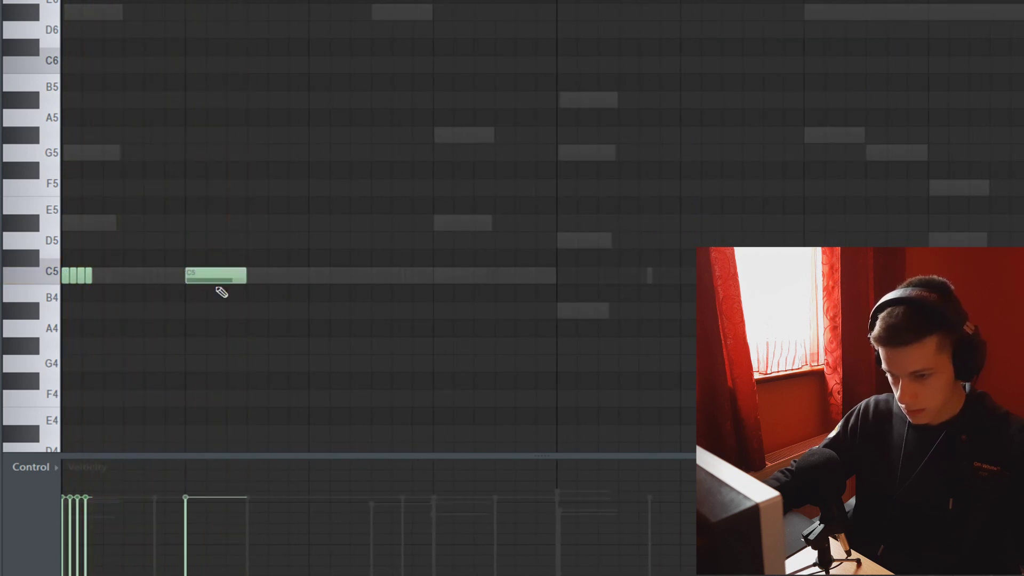
key("space")
key("space")
key("space")
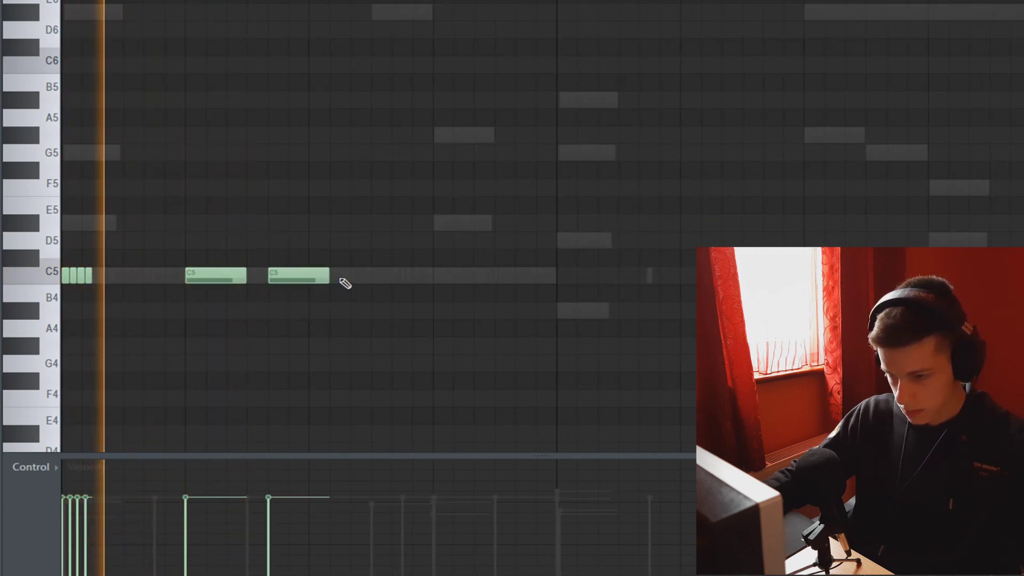
left_click(376, 275)
key("space")
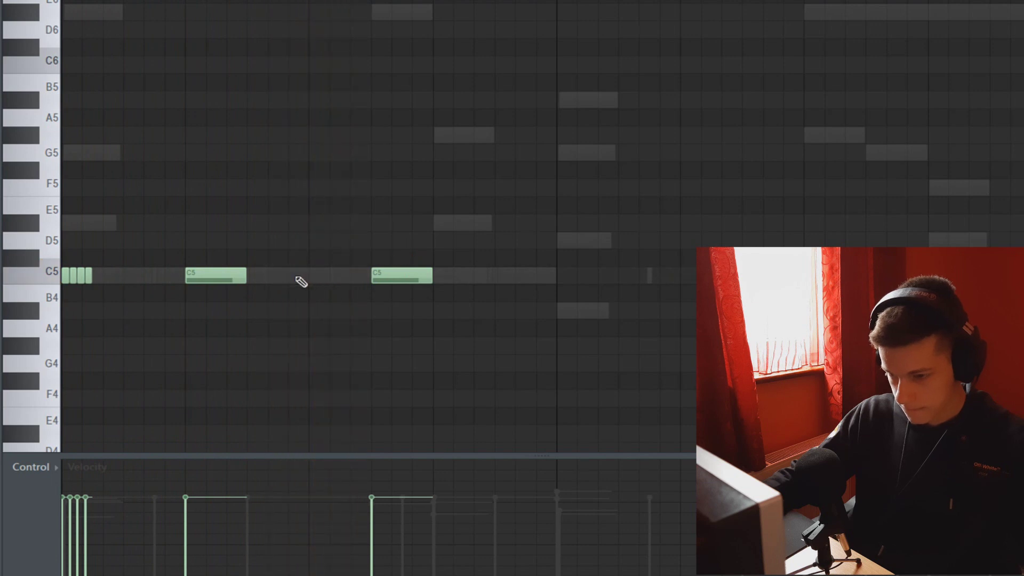
- Try a C5 hi-hat just before beat 3, delete it and place one on the offbeat of beat 2
key("space")
left_click(298, 276)
key("space")
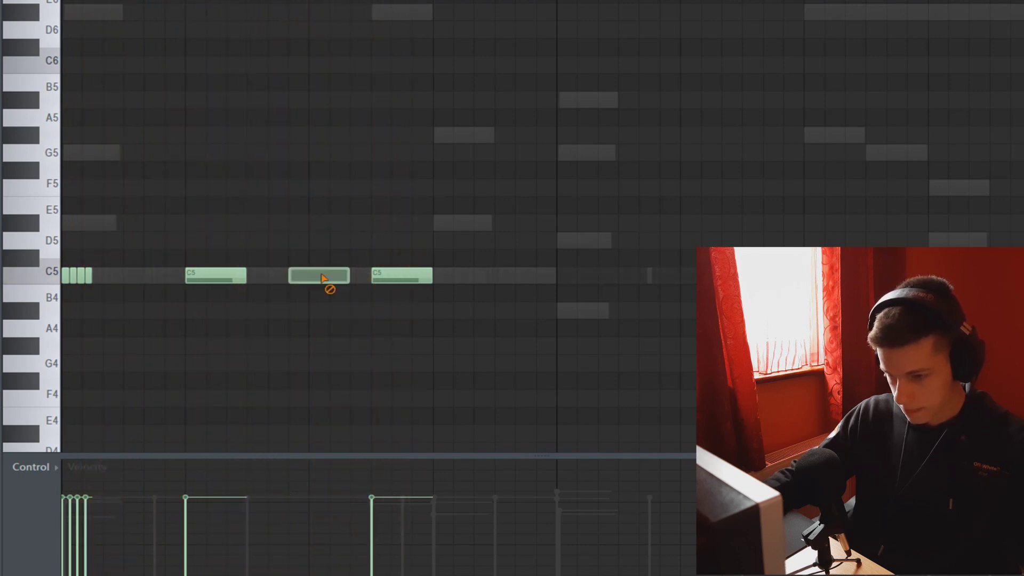
key("space")
right_click(322, 277)
left_click(251, 275)
scroll(404, 295, "down", 2)
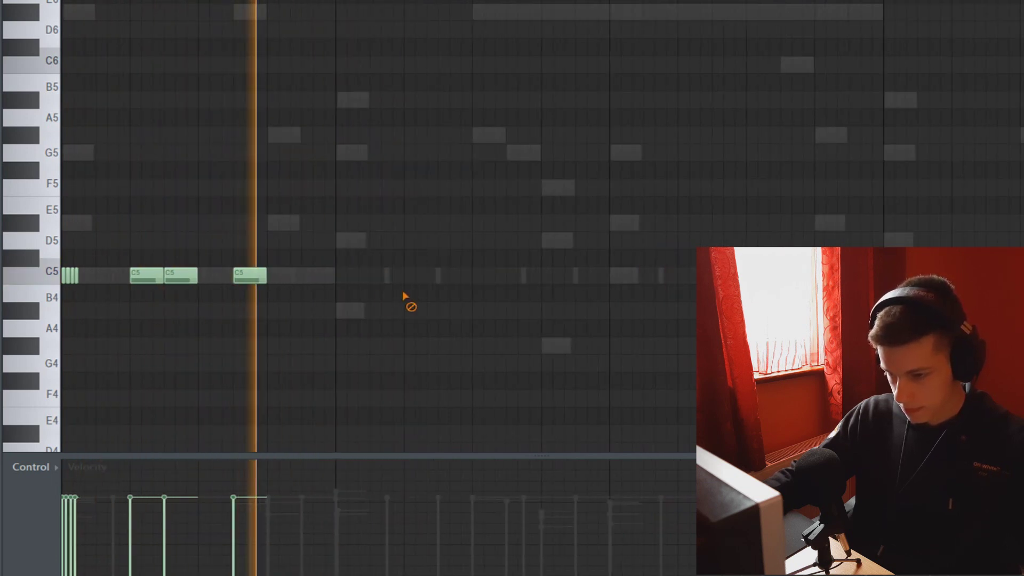
- Duplicate the bar 1 hi-hat notes into bar 2 and play the pattern
key("space")
left_click_drag(316, 306, 32, 266)
left_click_drag(255, 276, 532, 271)
key("ctrl+d")
key("space")
scroll(368, 182, "down", 1)
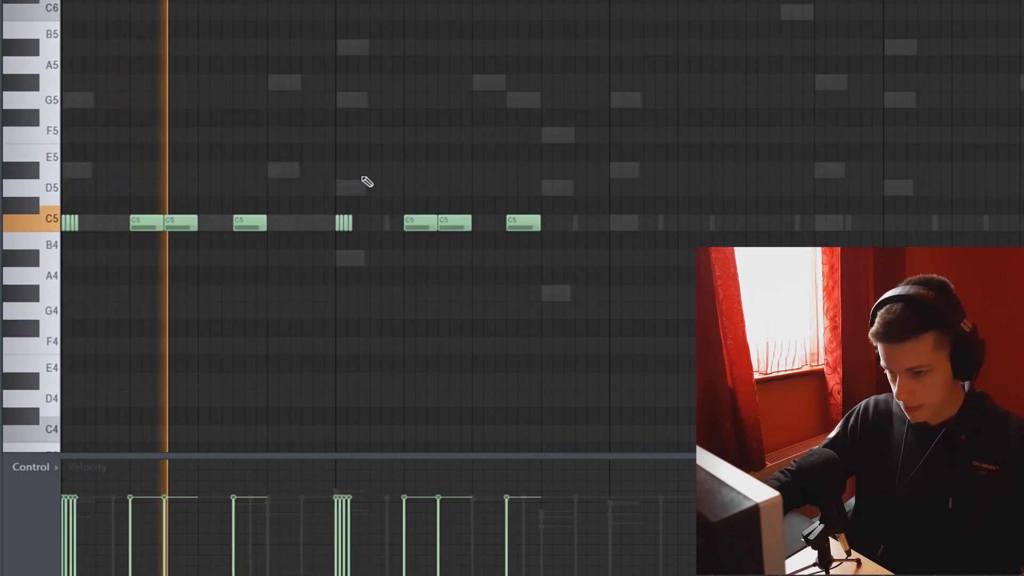
- Draw three short descending hi-hat notes on G#4, G4 and D#4 at the end of bar 1 and play them
scroll(331, 192, "up", 2)
key("space")
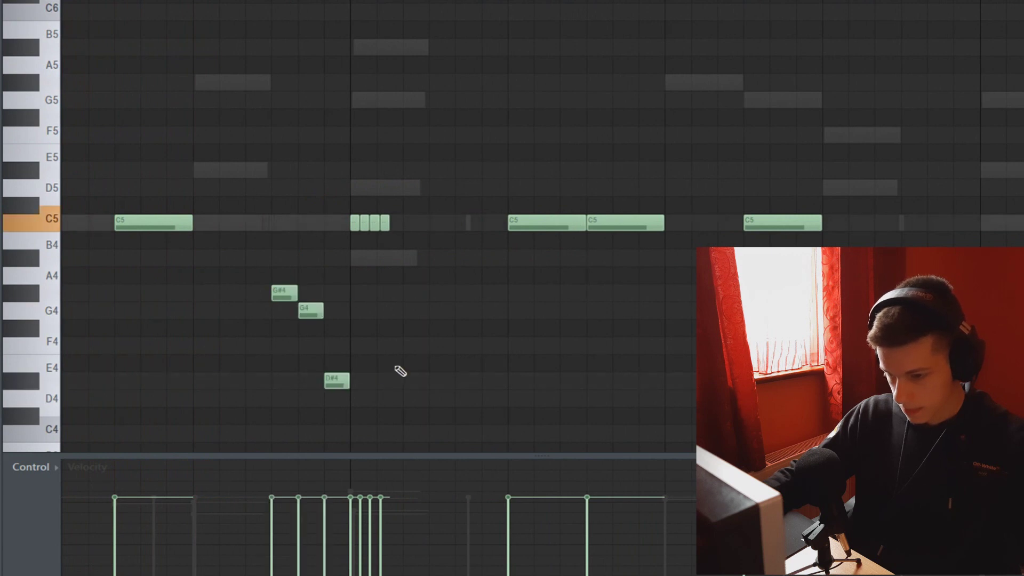
scroll(400, 371, "down", 3)
key("space")
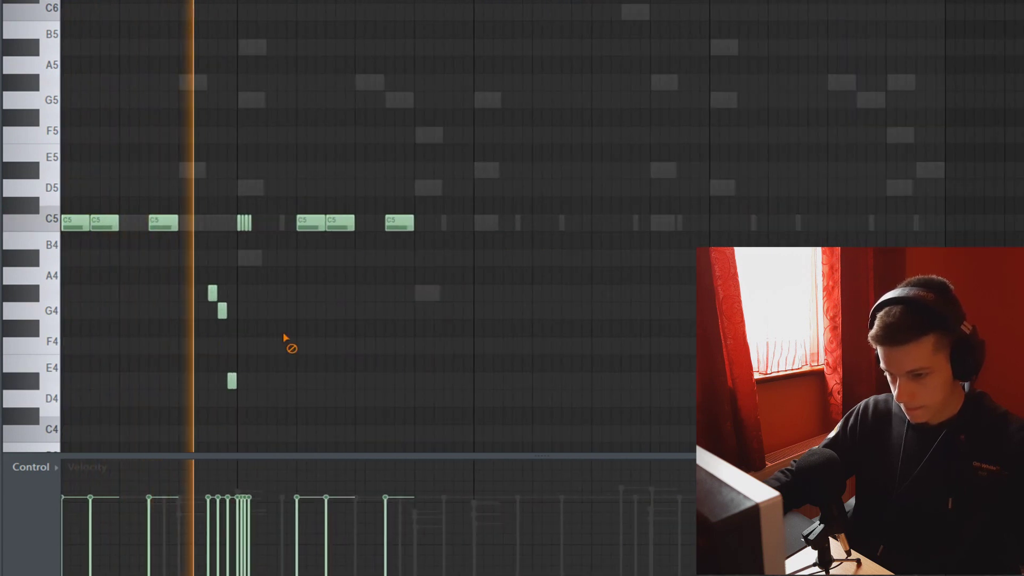
- Lower the velocity of the three descending hi-hat notes at the end of bar 1 and replay the pattern
scroll(288, 338, "down", 1)
key("space")
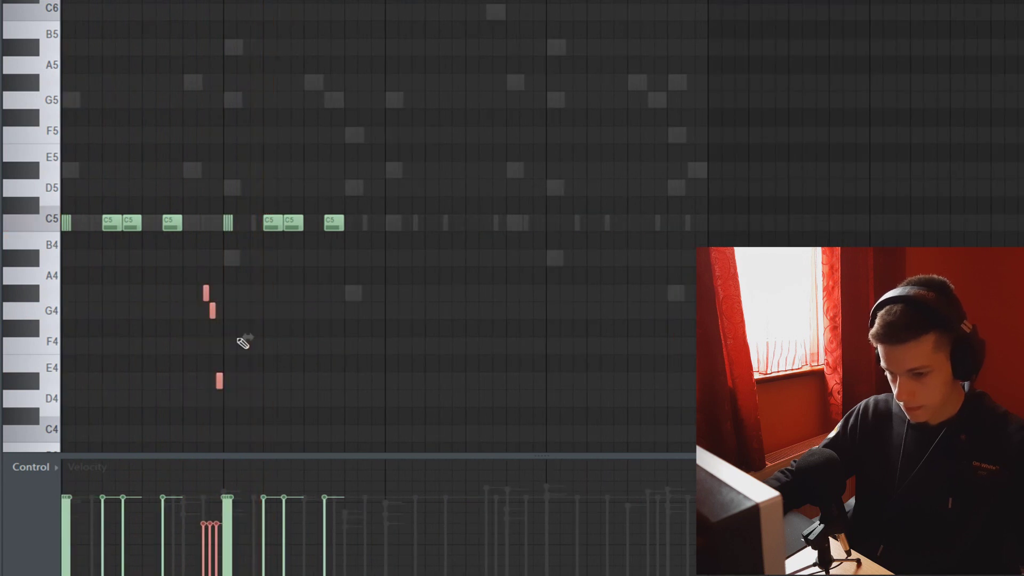
scroll(244, 343, "down", 1)
key("space")
right_click(368, 330)
scroll(302, 192, "down", 1)
right_click(268, 167)
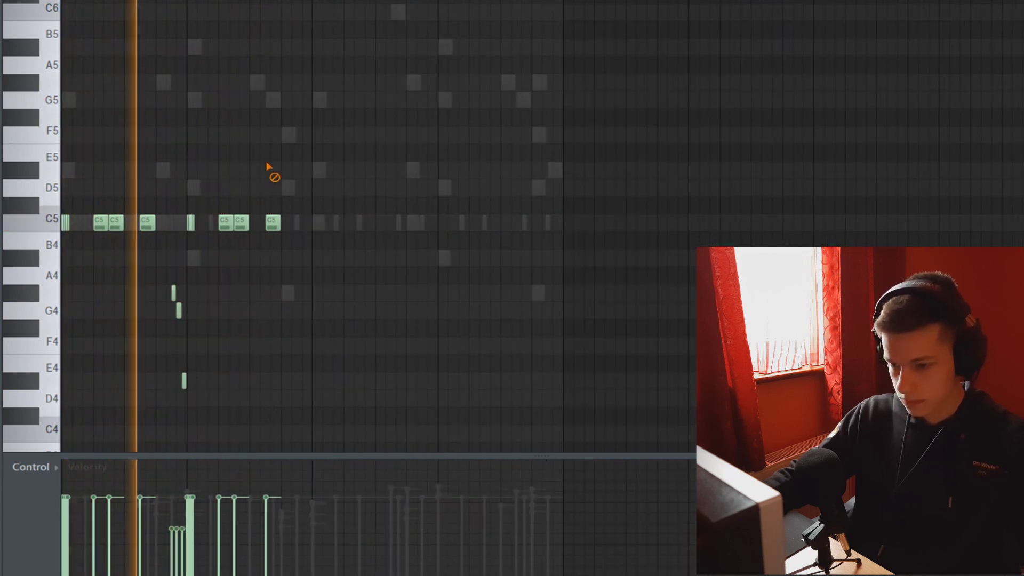
- Add a short, quieter C5 note on the offbeat of beat 4 in bar 2, chop it into three and play it
scroll(256, 173, "up", 1)
scroll(352, 187, "up", 2)
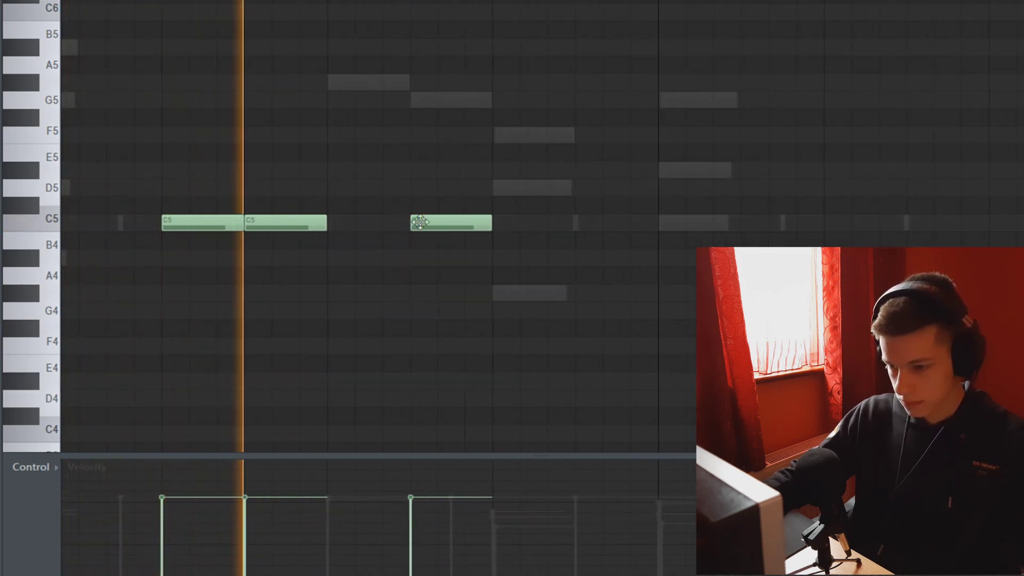
key("space")
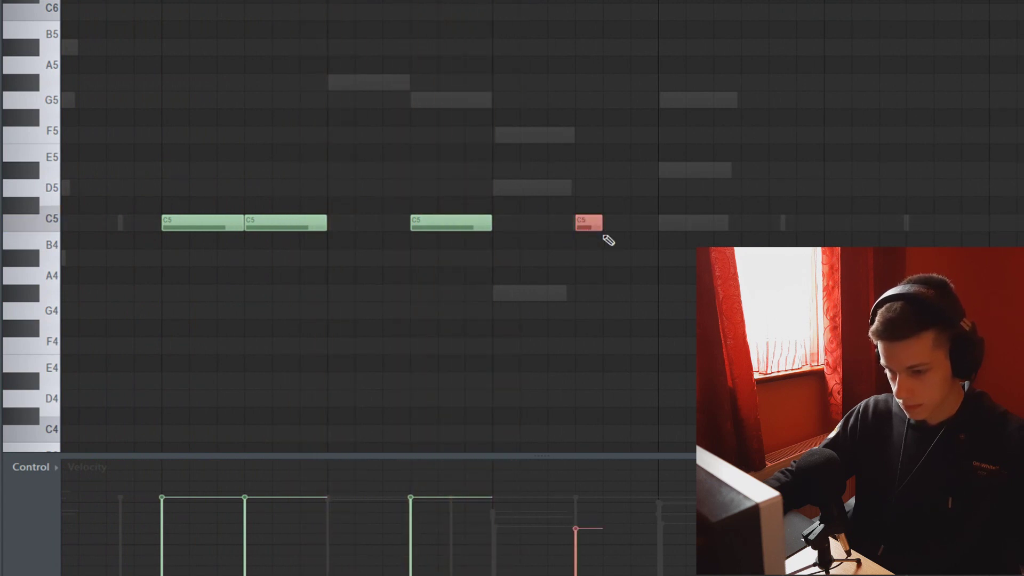
key("alt+u")
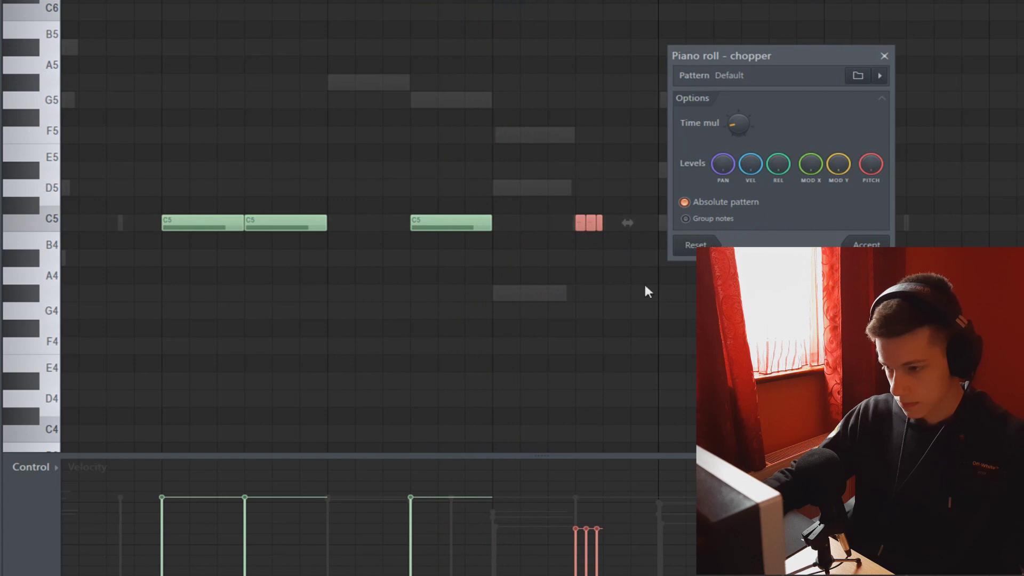
key("Return")
left_click(497, 1)
key("space")
scroll(635, 123, "down", 3)
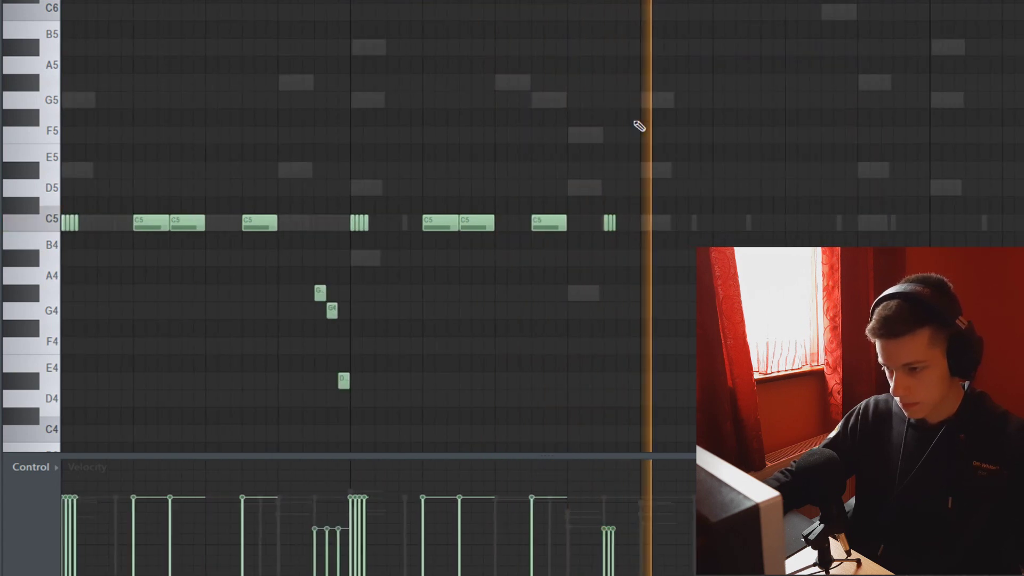
- Copy the chopped three-note roll to G4 at the very end of bar 2 and play the pattern
key("space")
scroll(634, 261, "up", 2)
scroll(635, 265, "up", 3)
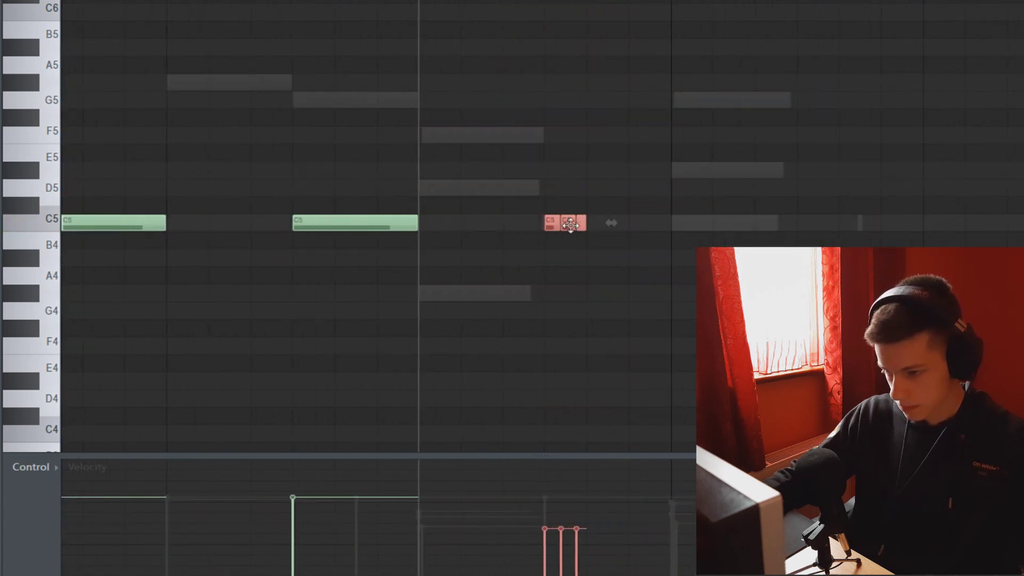
left_click_drag(645, 311, 645, 313)
key("space")
left_click(667, 237, "ctrl")
scroll(667, 239, "down", 4)
key("space")
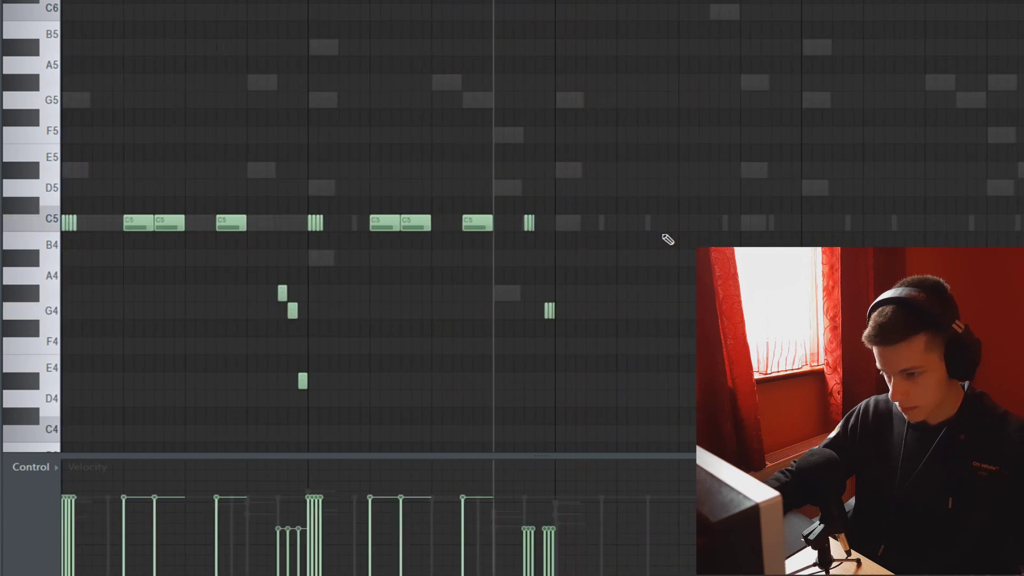
- Duplicate the two-bar hi-hat pattern into bars 3-4, play it and return to the Hi-Hat - Harold Bloom piano roll
key("ctrl+b")
left_click(573, 170, "ctrl")
key("space")
right_click(573, 170)
right_click(573, 170)
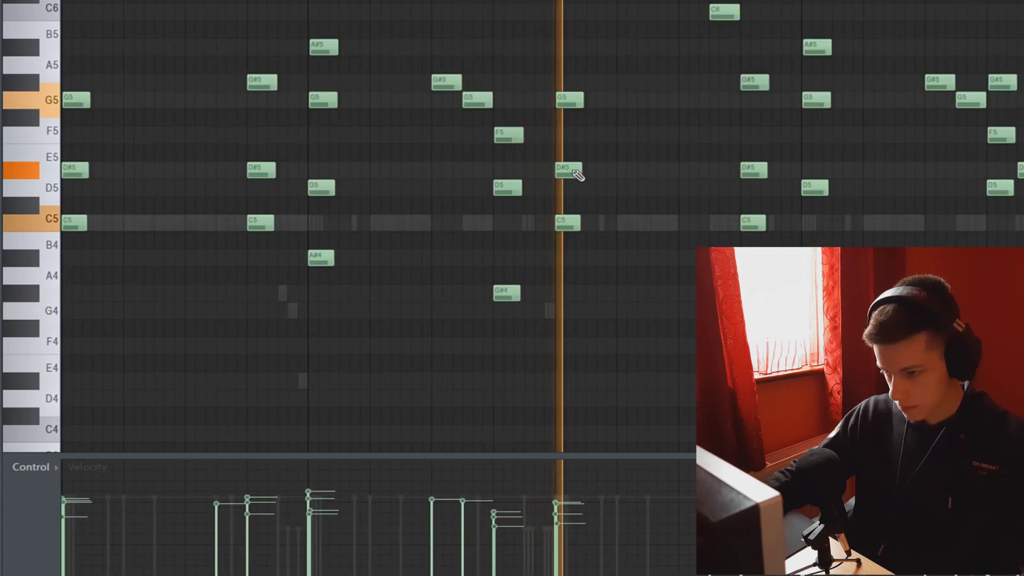
key("space")
scroll(494, 55, "down", 2)
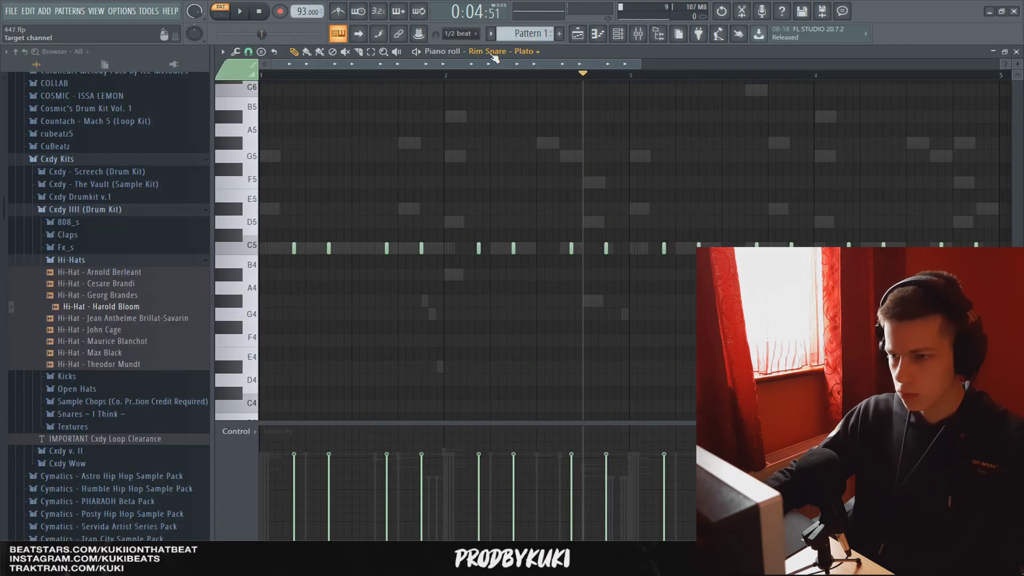
scroll(494, 55, "up", 2)
scroll(495, 58, "down", 2)
scroll(550, 101, "down", 2)
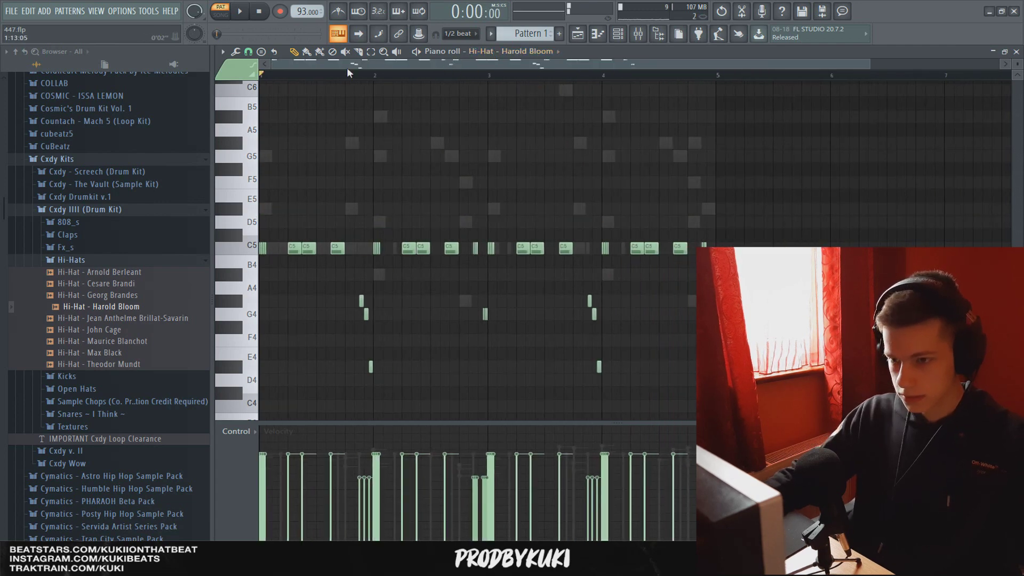
- Play the four-bar pattern to check how the hi-hat rolls sit with the other channels
key("space")
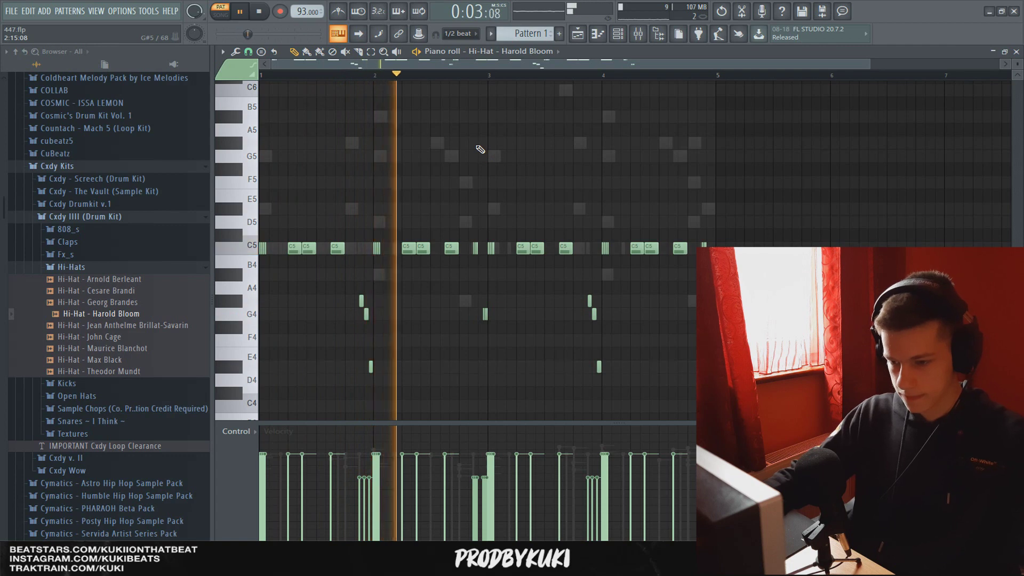
scroll(474, 149, "up", 3)
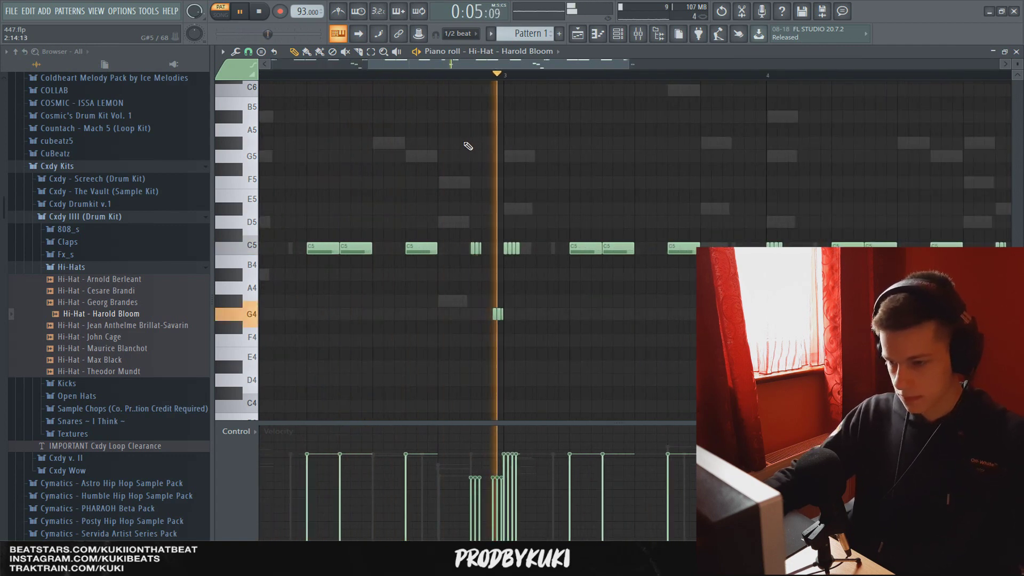
scroll(465, 146, "down", 3)
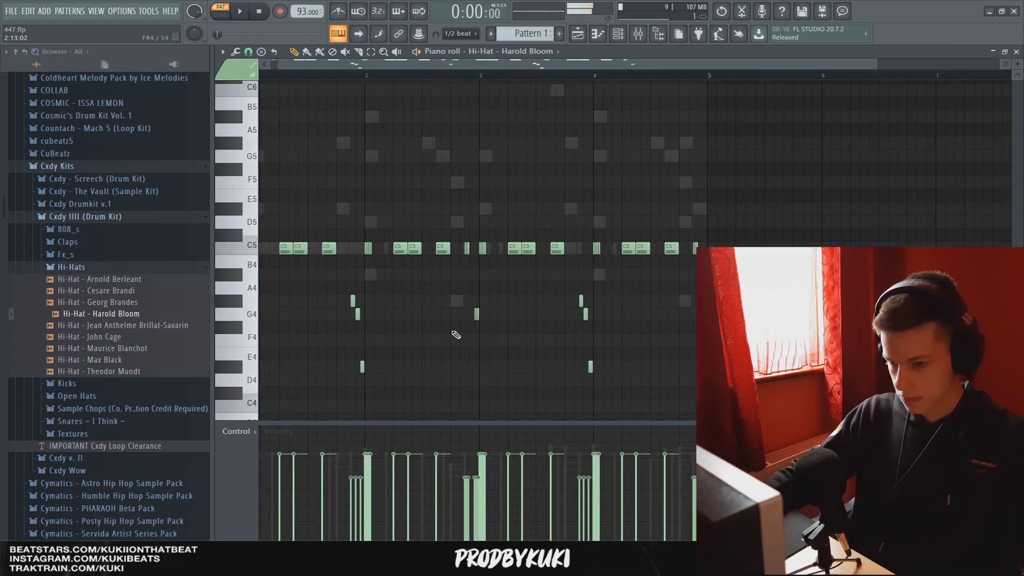
- Lower the velocity of the three-note G4 hi-hat roll at the end of bar 2 and play it
key("space")
scroll(577, 327, "up", 5)
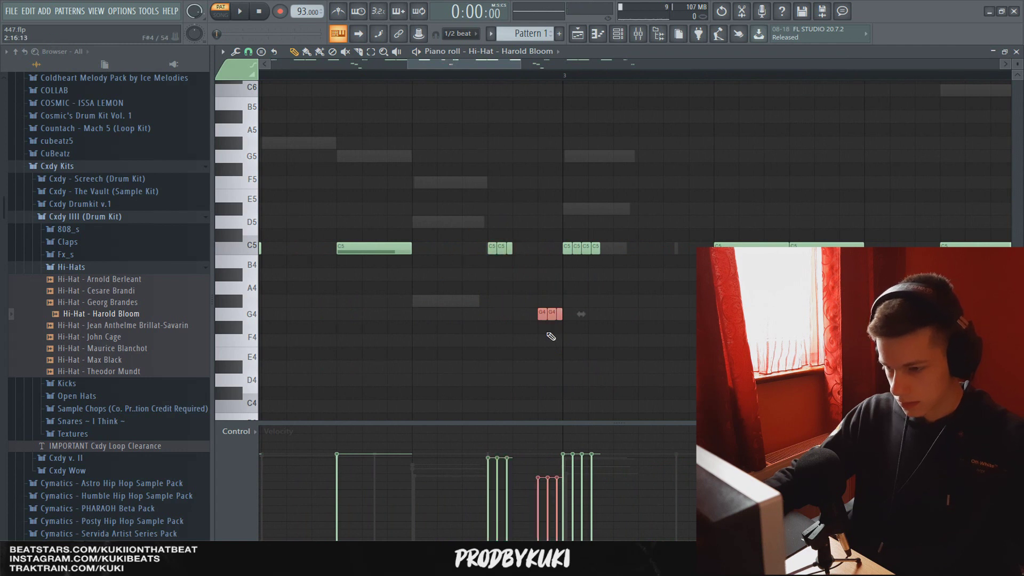
left_click(413, 78)
key("space")
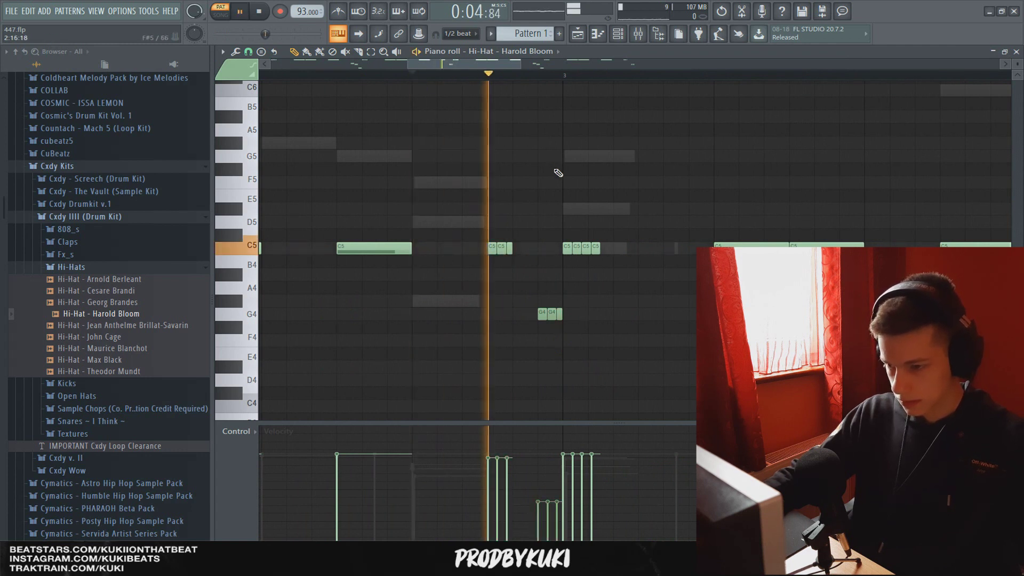
scroll(606, 223, "down", 5)
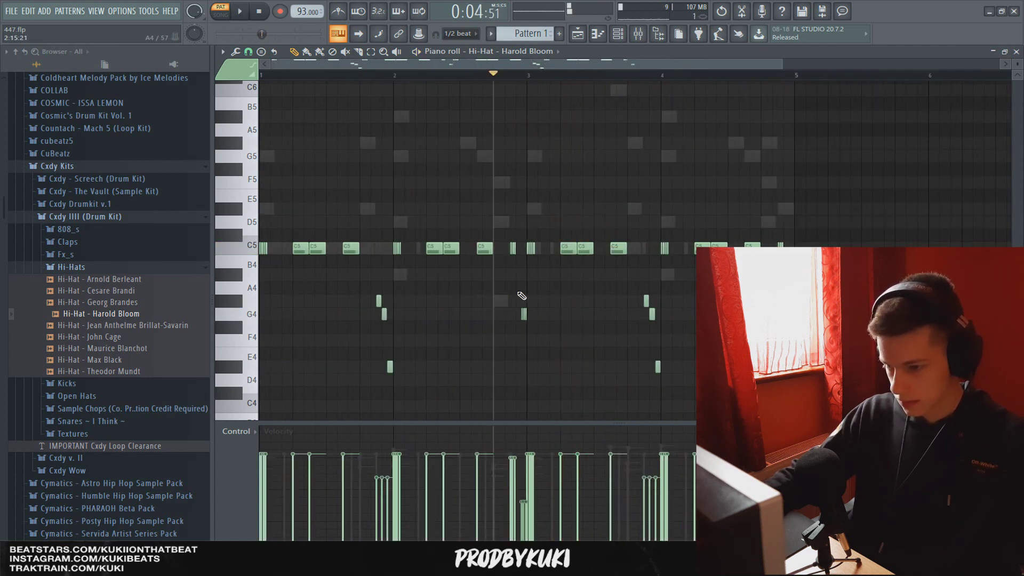
- Randomize the velocity and bipolar panning of all the hi-hat notes slightly and play the pattern
scroll(521, 295, "down", 2)
left_click_drag(675, 393, 258, 178)
key("alt+r")
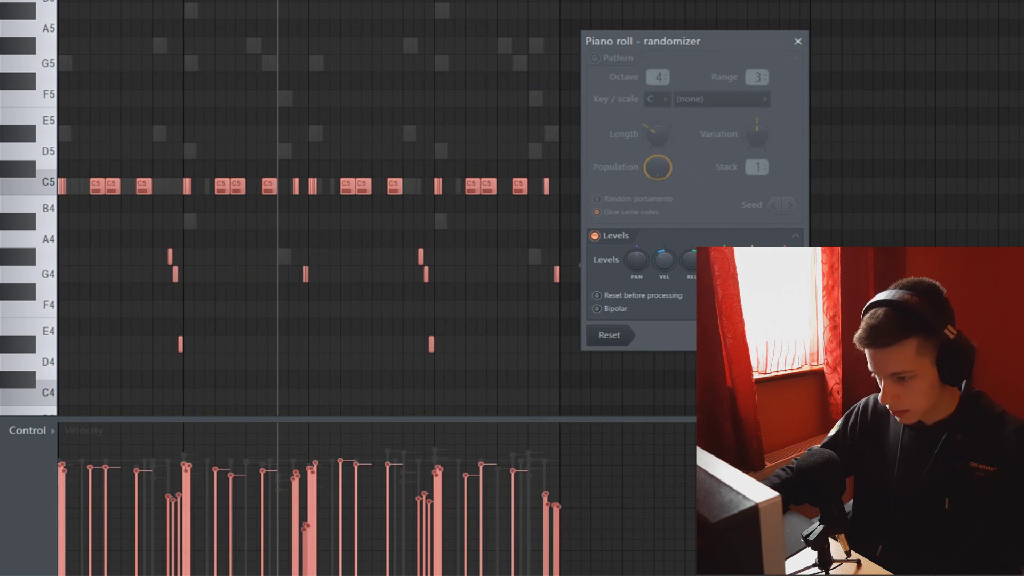
left_click_drag(639, 269, 616, 294)
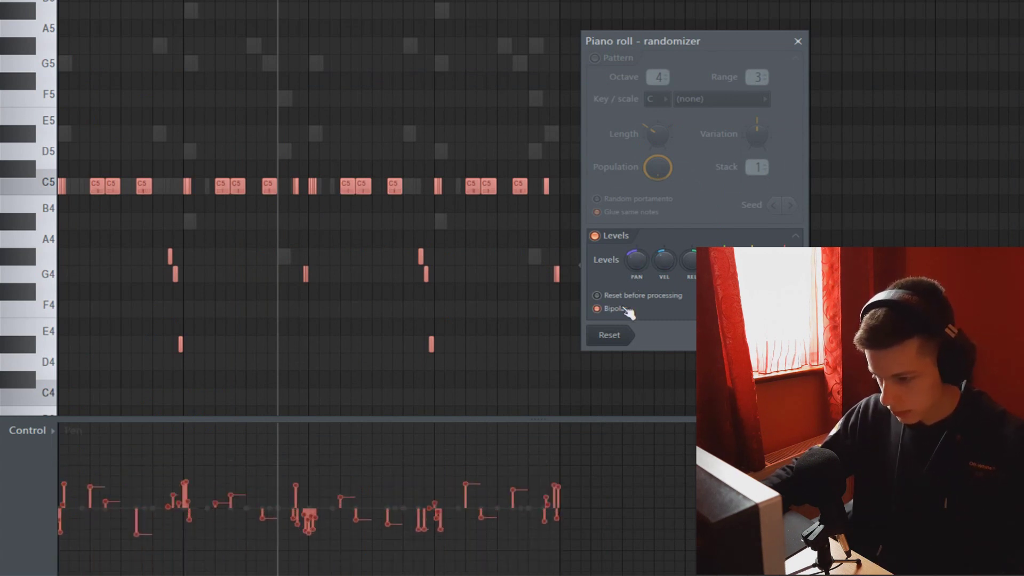
key("space")
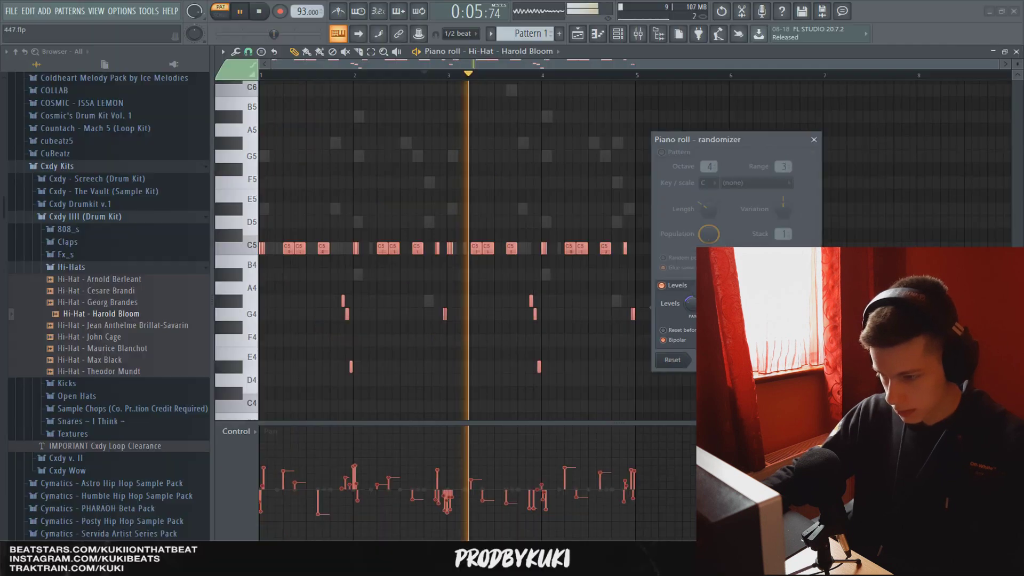
key("Escape")
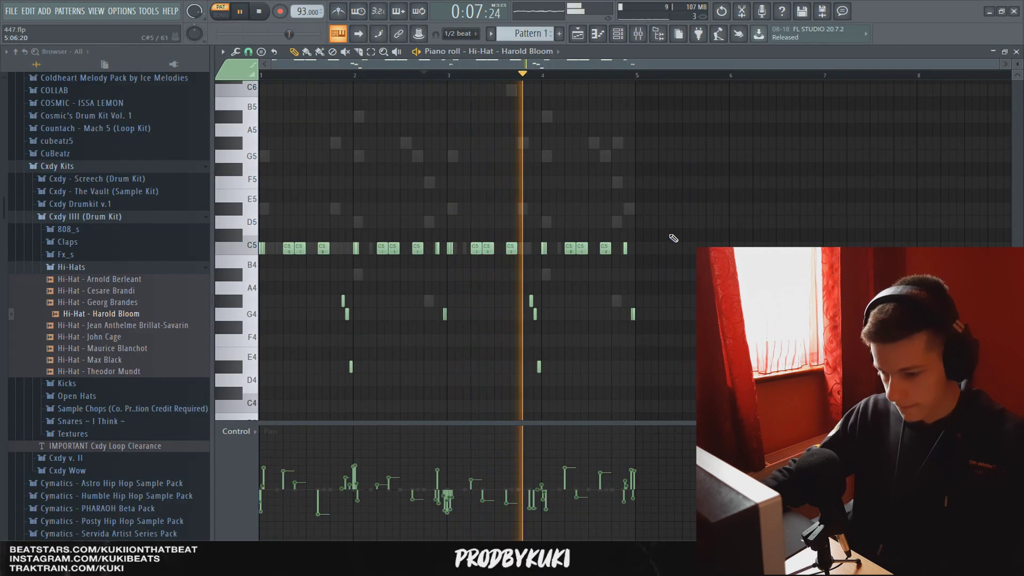
- Save the project, collapse the Hi-Hats sample folder and replay the pattern with the hi-hats
key("ctrl+s")
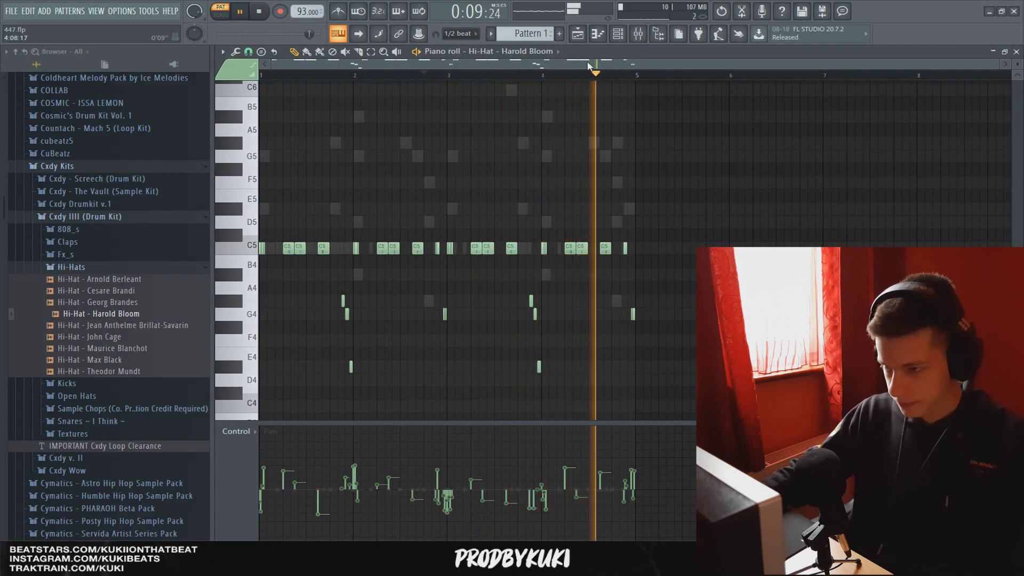
key("space")
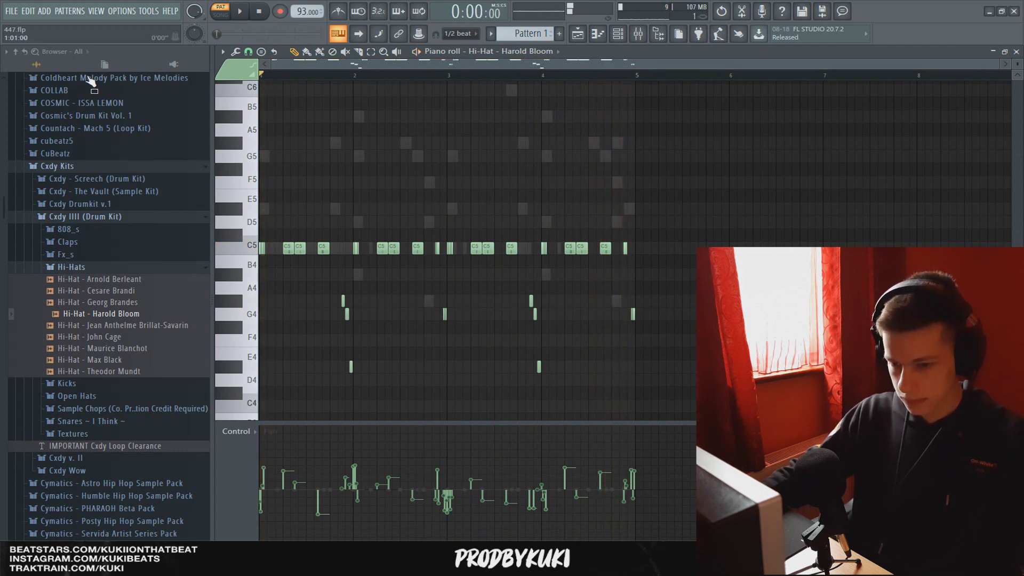
left_click(151, 272)
left_click(618, 33)
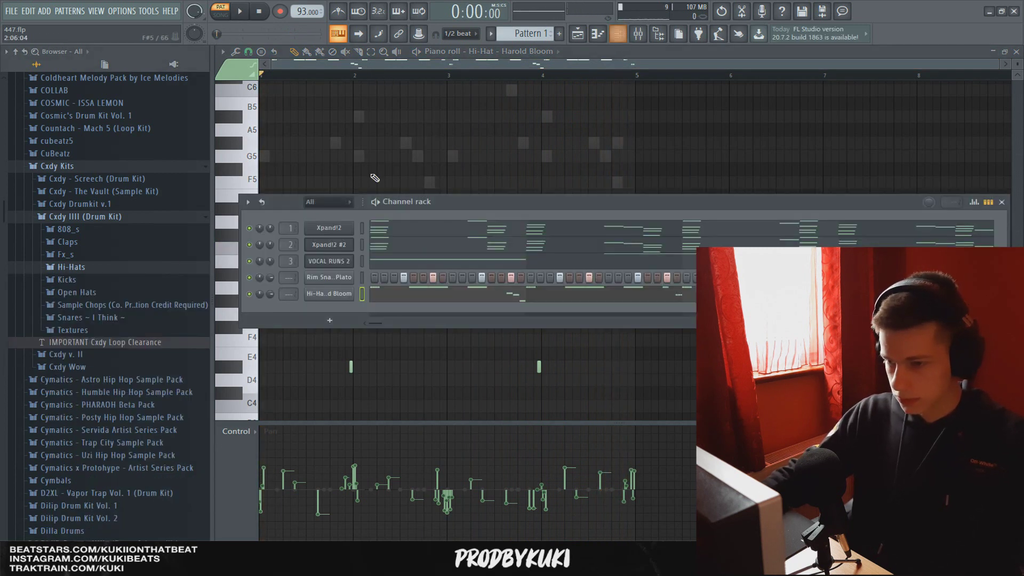
key("F6")
key("space")
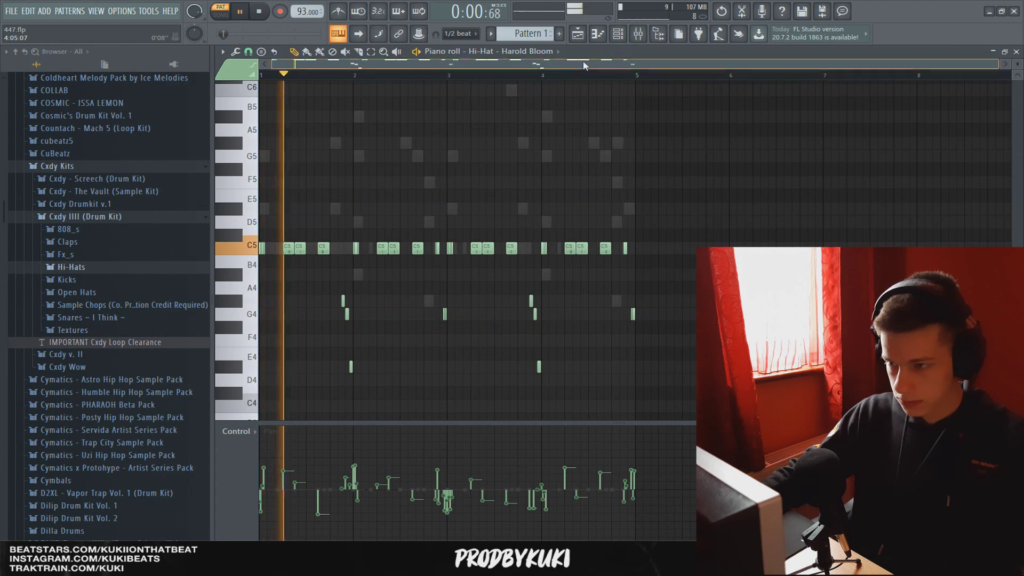
- Load 808 - Christopher Spinzaway from the Cxdy IIII 808_s folder as a new channel and set its fade out to 49%
left_click(98, 229)
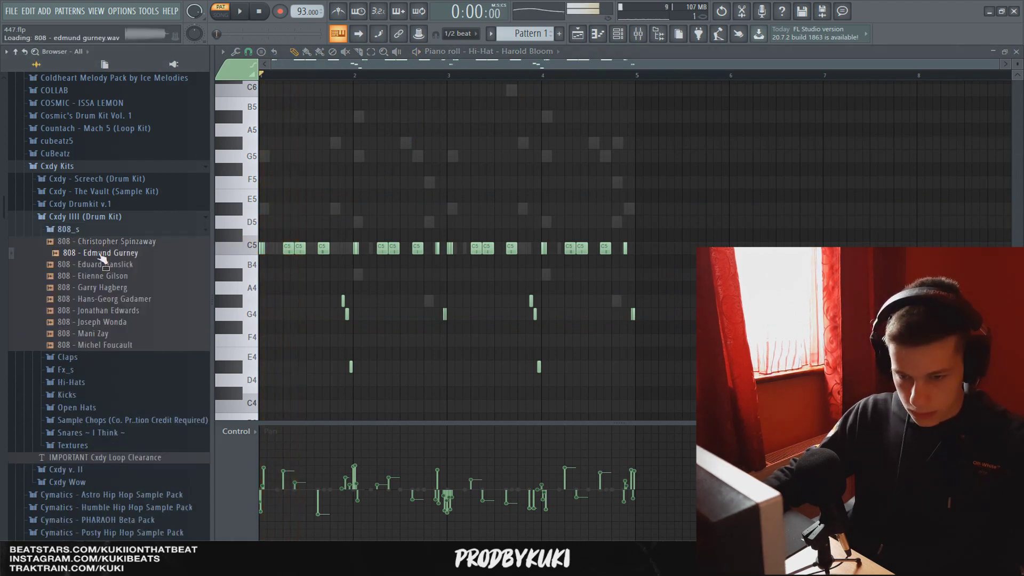
left_click(102, 263)
left_click_drag(478, 205, 482, 130)
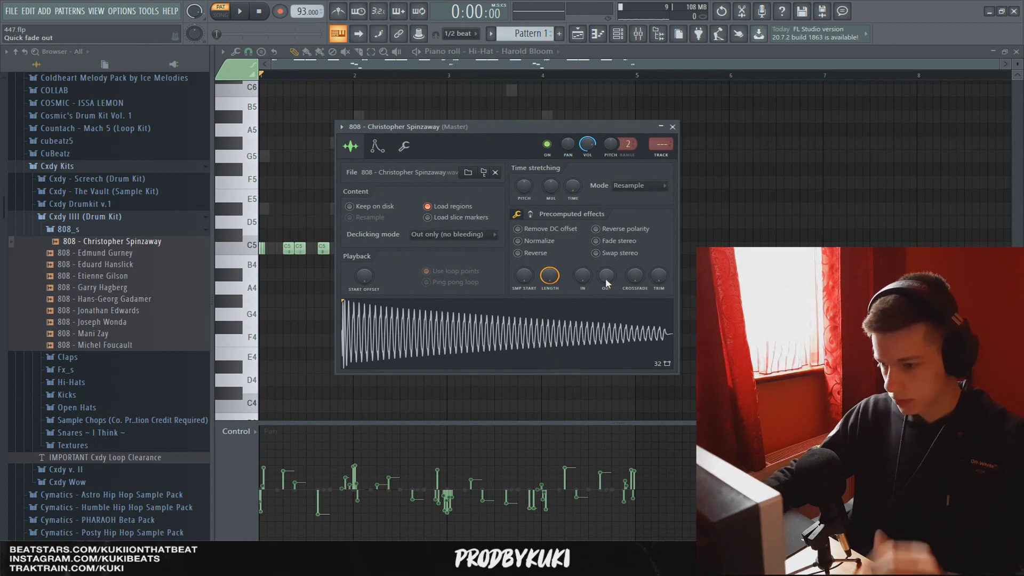
left_click_drag(605, 278, 606, 261)
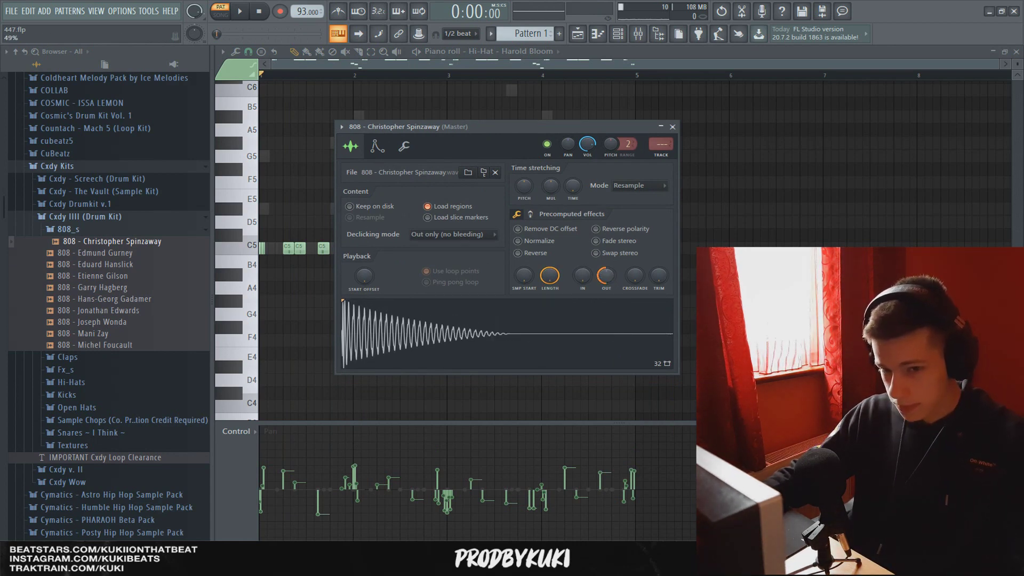
left_click(672, 127)
- Add the Kick - Stanley Cavell sample as a channel and place kicks on steps 1, 13, 17, 27 and 33 during playback
left_click(68, 279)
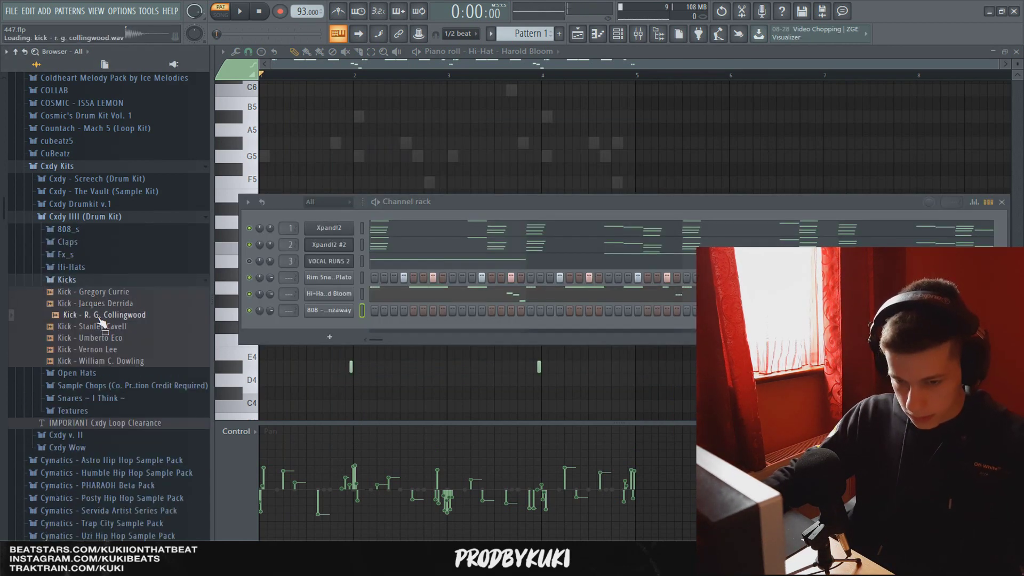
left_click_drag(112, 334, 416, 327)
key("space")
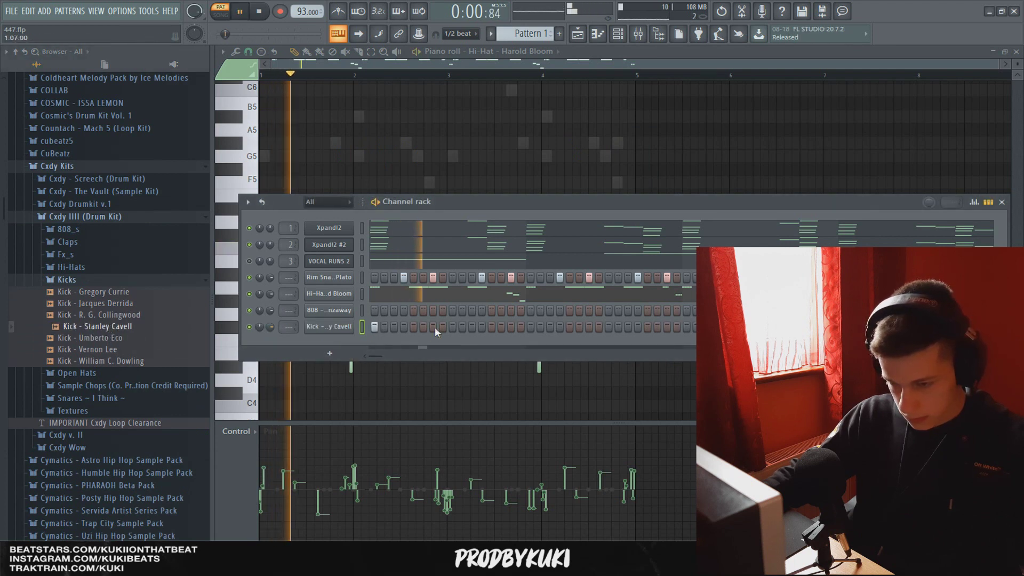
left_click(491, 326)
left_click(530, 326)
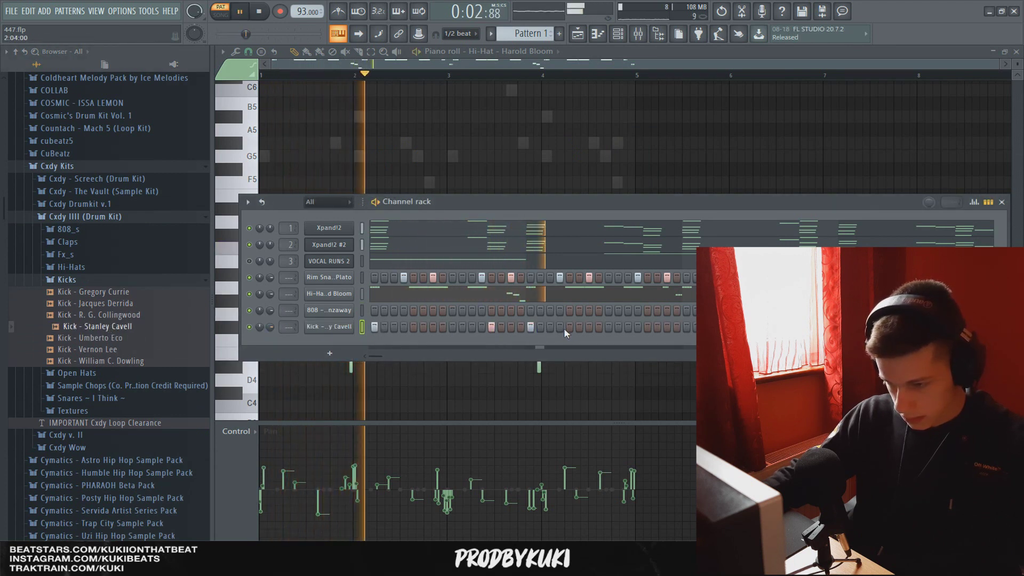
left_click(628, 327)
left_click(686, 327)
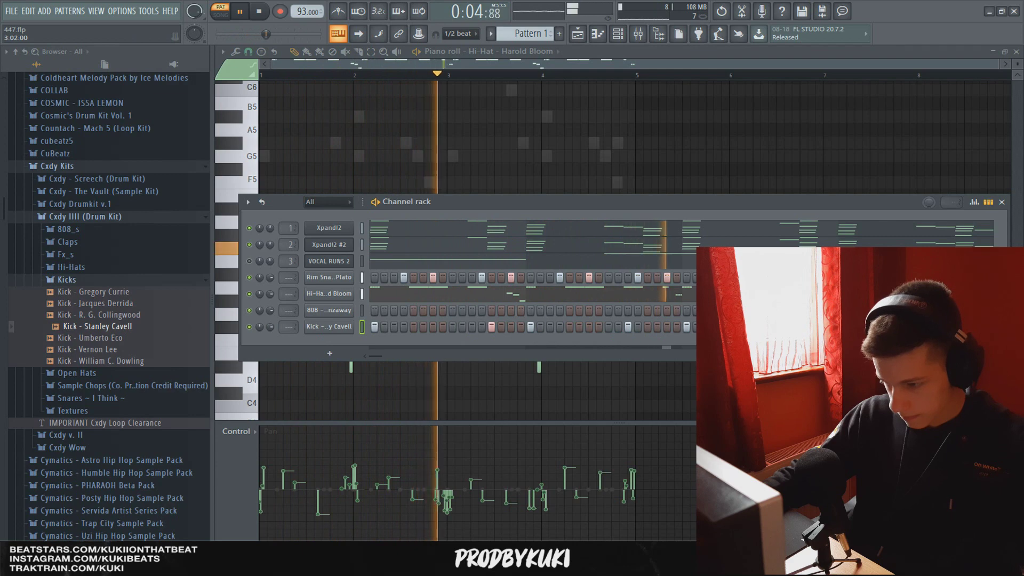
- Continue the kick at C5 in its piano roll on step 15 of bar 3 and steps 1, 11 and 15 of bar 4
key("F7")
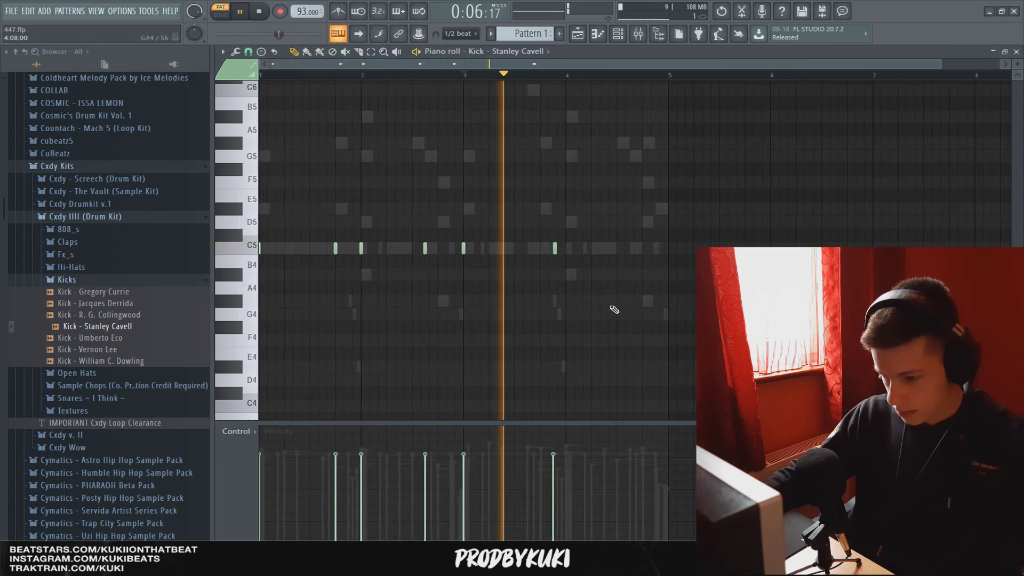
scroll(602, 287, "up", 2)
left_click(483, 248)
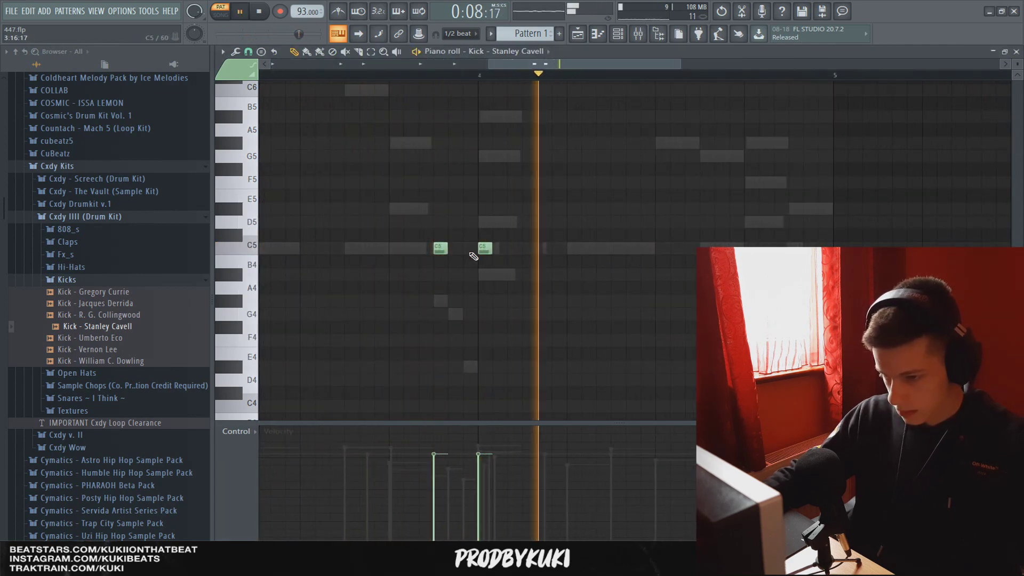
scroll(507, 216, "down", 2)
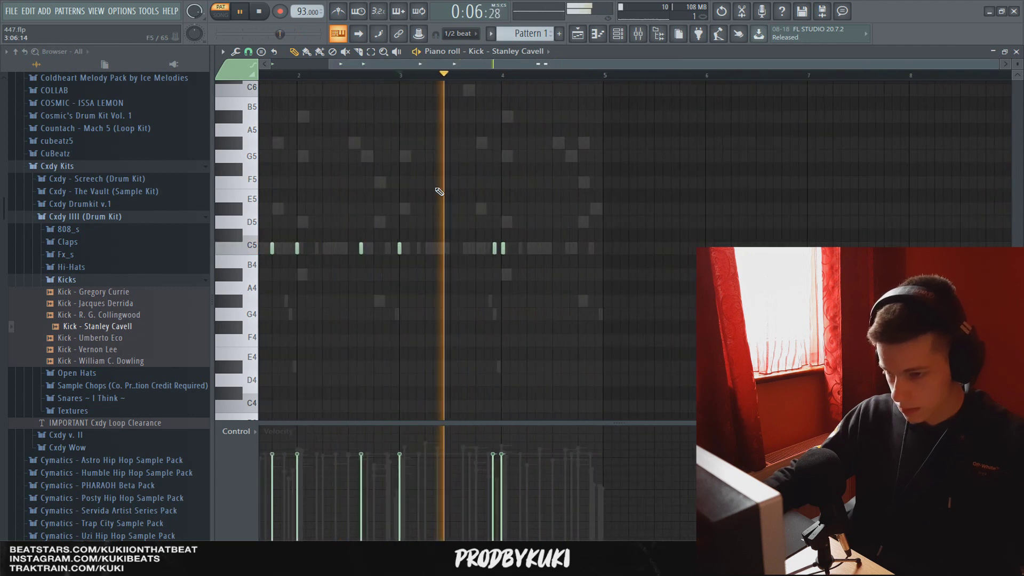
key("space")
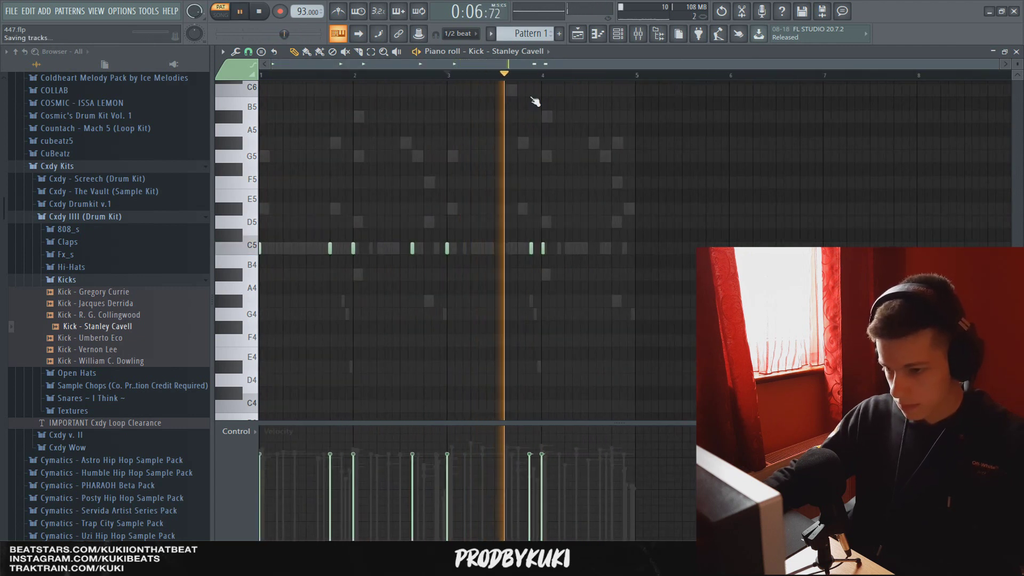
scroll(577, 229, "up", 2)
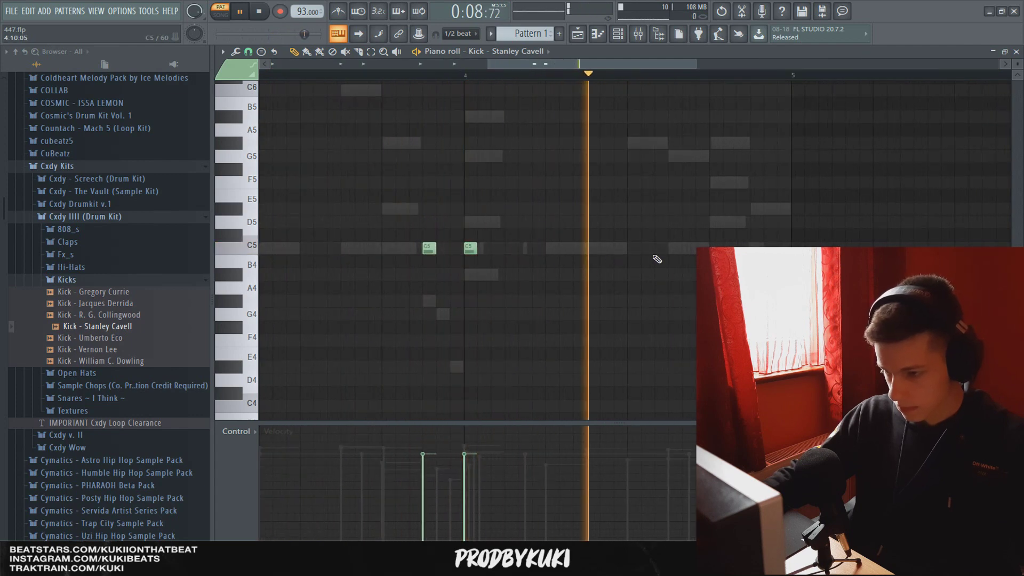
left_click(671, 249)
scroll(594, 336, "down", 2)
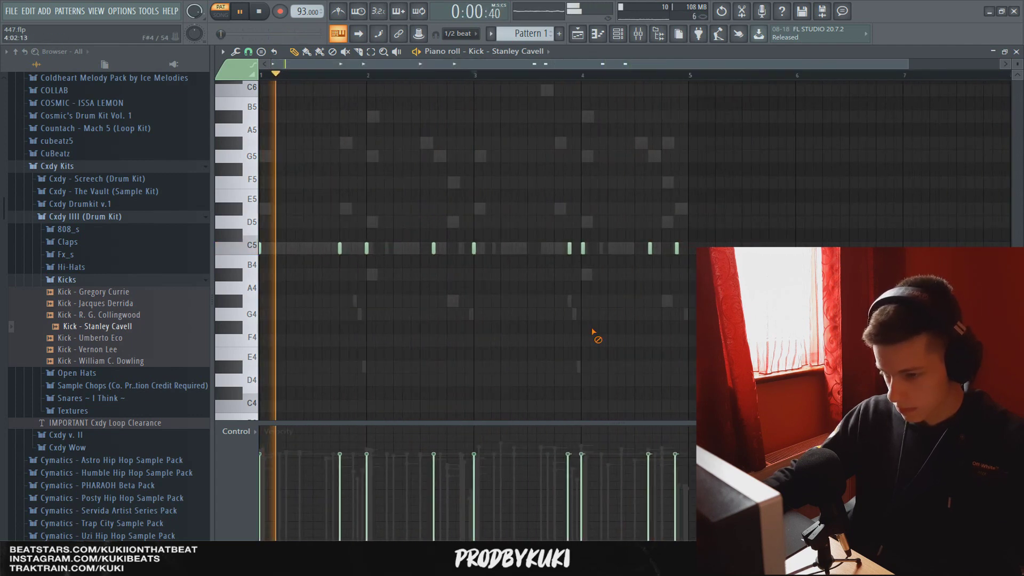
- Make the kick notes legato up to the end of bar 4 and copy them to the 808 - Christopher Spinzaway channel
key("ctrl+l")
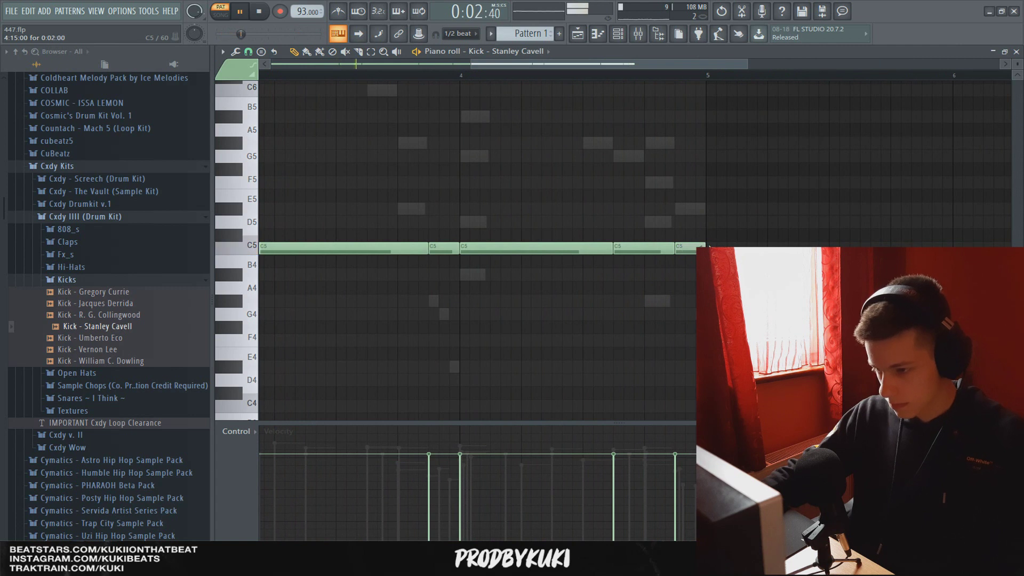
scroll(707, 245, "down", 2)
left_click(617, 35)
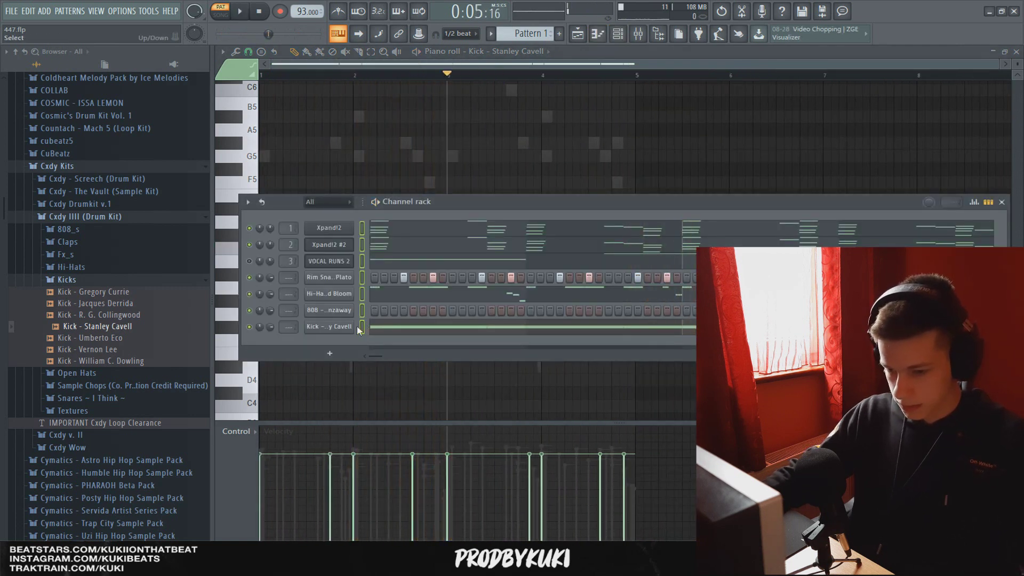
left_click(363, 309)
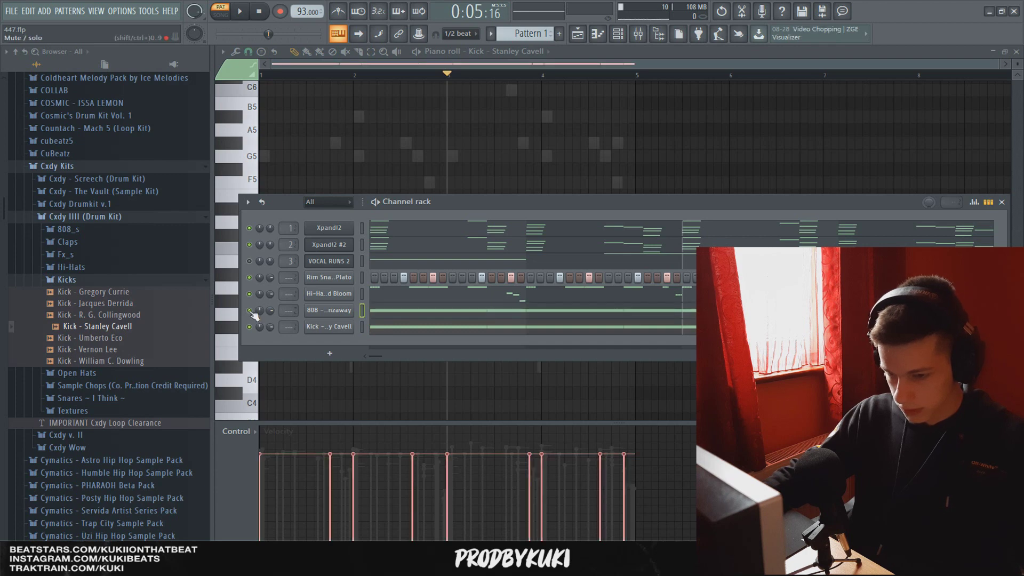
left_click(328, 309)
left_click(367, 313)
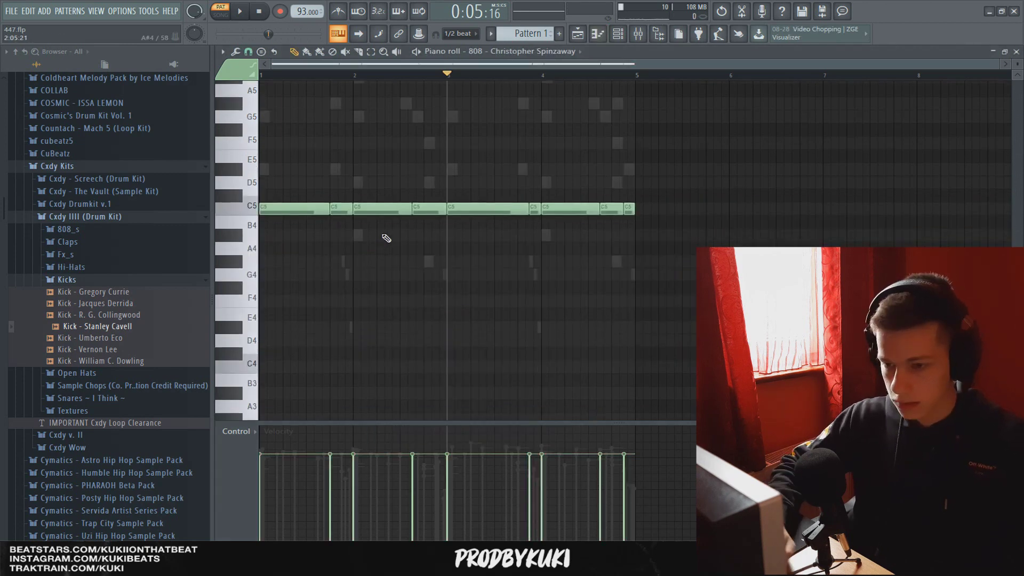
- Move the last 808 note of bar 1 to G#5 and the first note of bar 2 to A#4, then play the bassline
scroll(360, 66, "up", 2)
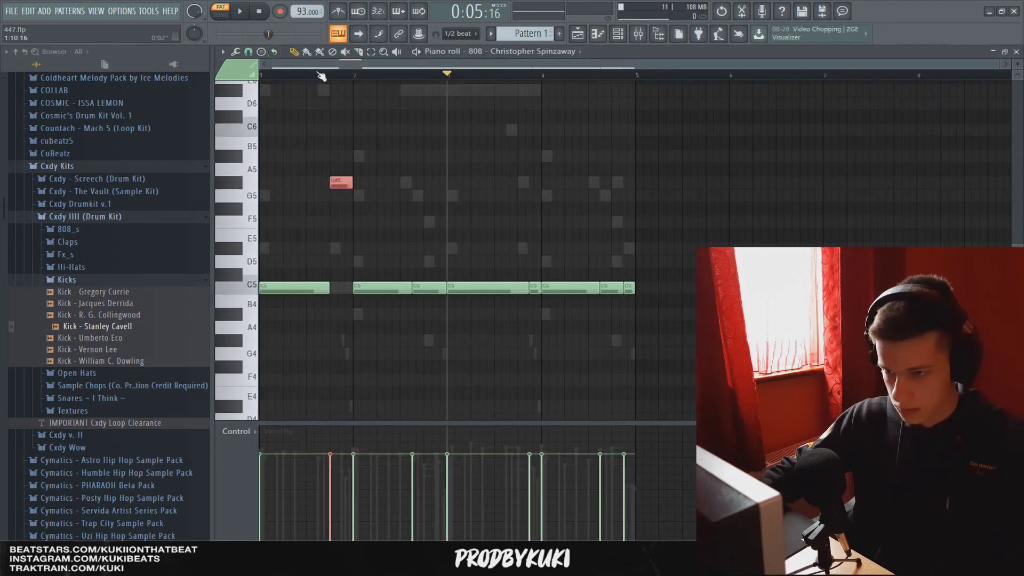
key("space")
scroll(327, 171, "up", 3)
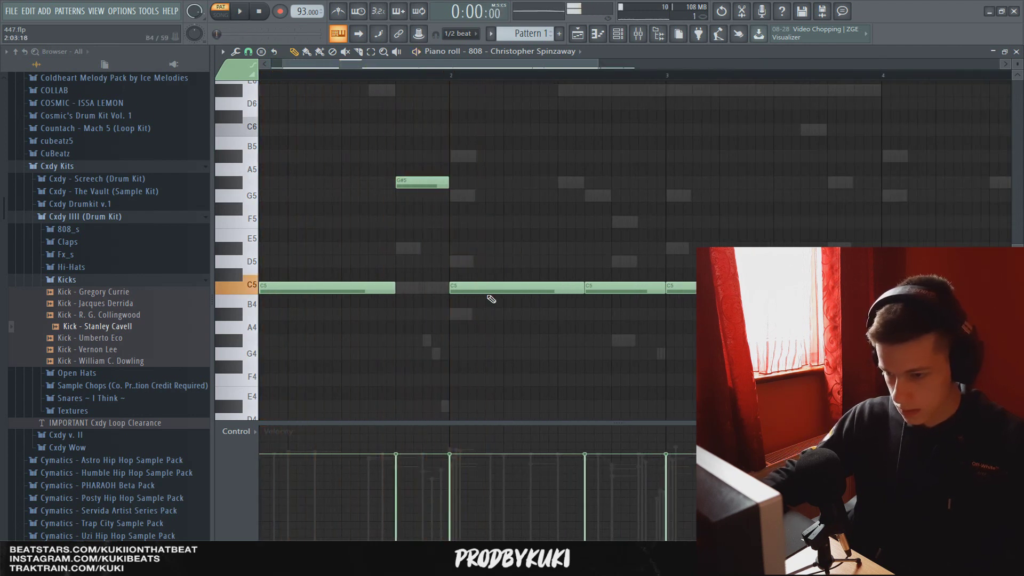
left_click_drag(484, 291, 483, 322)
key("space")
scroll(478, 288, "down", 4)
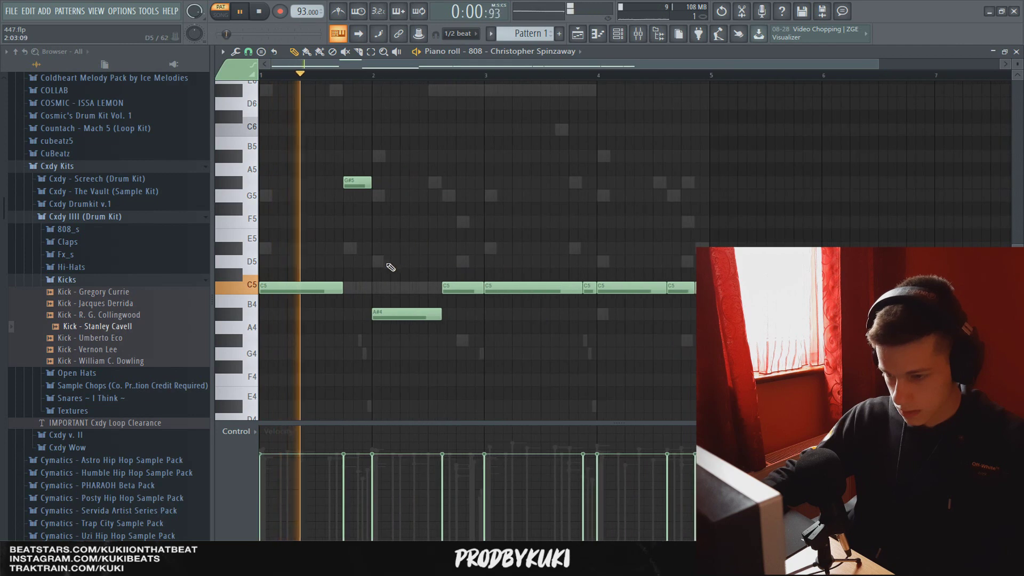
- Check the chord notes in the Xpand!2 #2 piano roll against the 808 line during playback
double_click(379, 261)
scroll(326, 308, "up", 3)
scroll(348, 316, "down", 3)
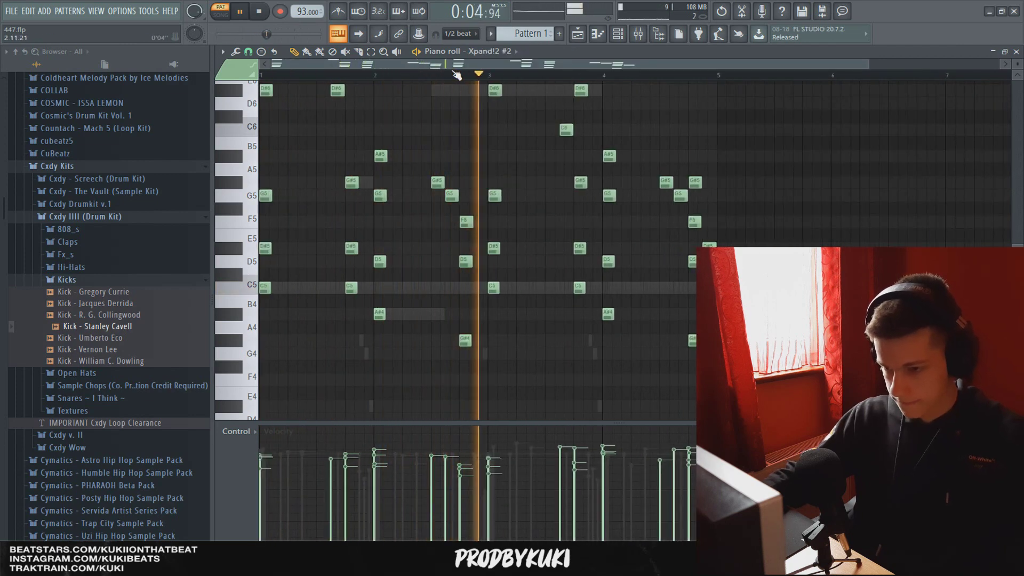
key("space")
- Move the second 808 note of bar 2 down to A#4 and play into bar 3
scroll(497, 57, "up", 1)
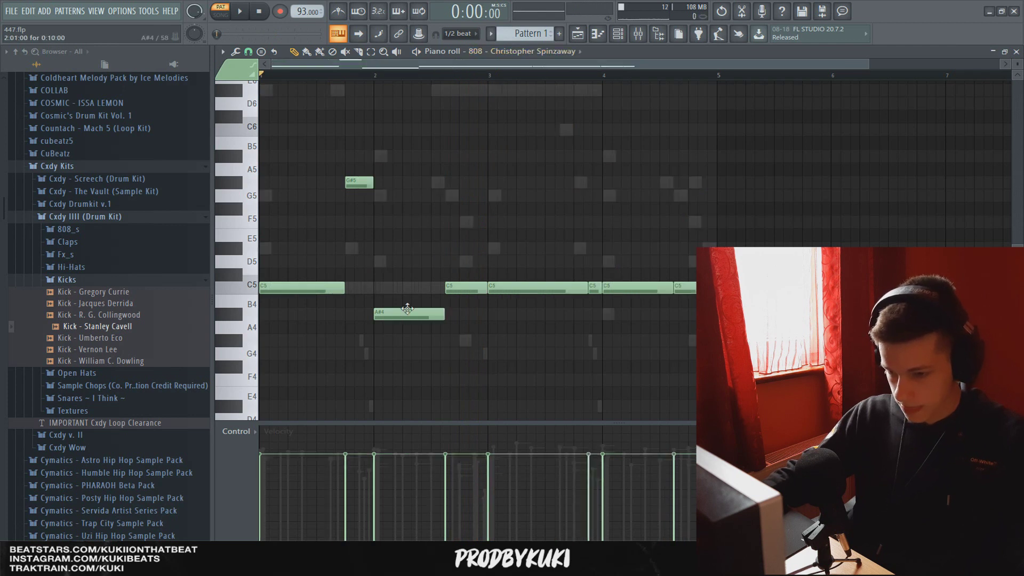
scroll(498, 263, "down", 1)
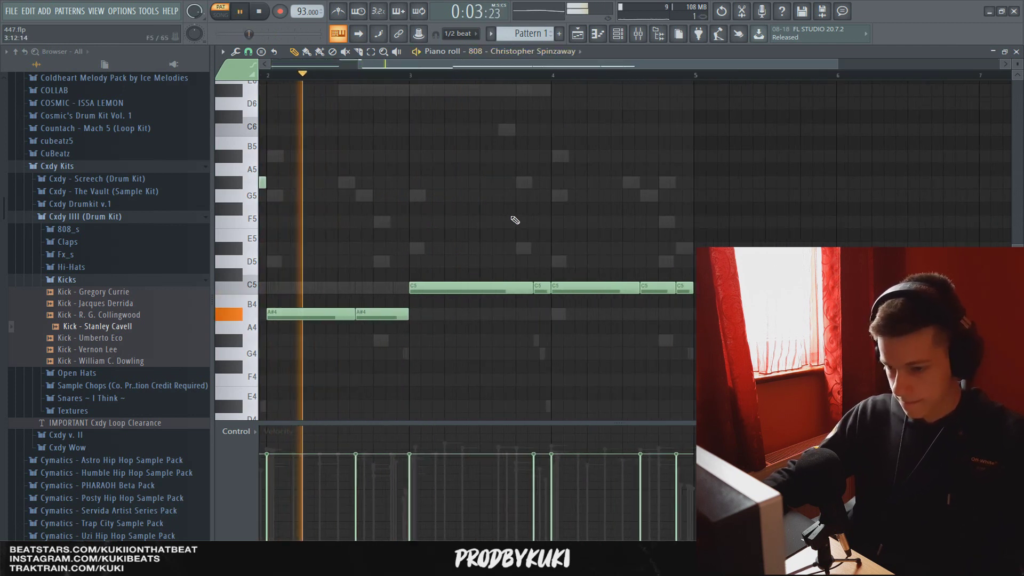
scroll(504, 219, "up", 1)
scroll(546, 243, "up", 1)
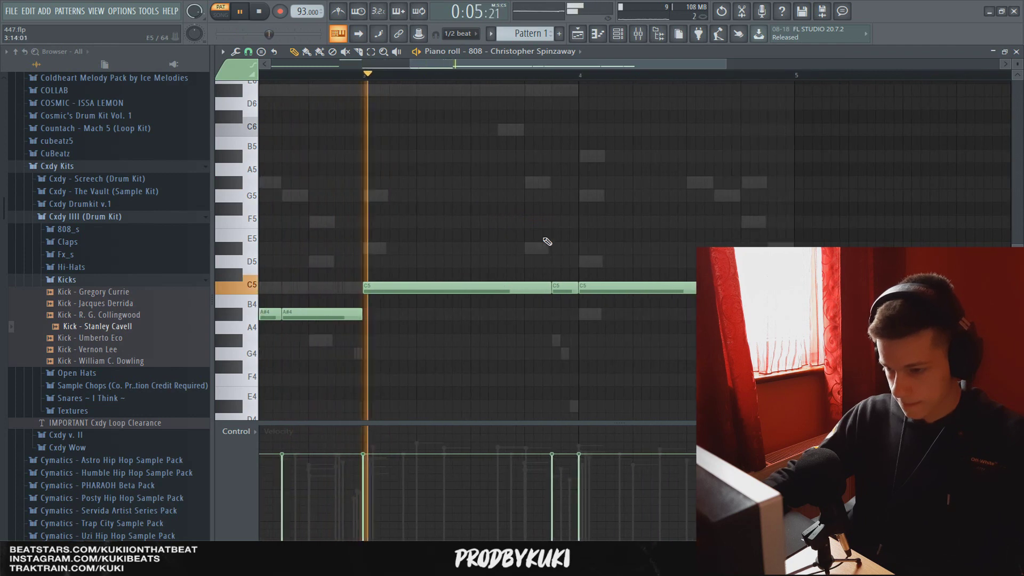
- Move the last 808 note of bar 3 up to G#5 and the first note of bar 4 down to A#4
key("space")
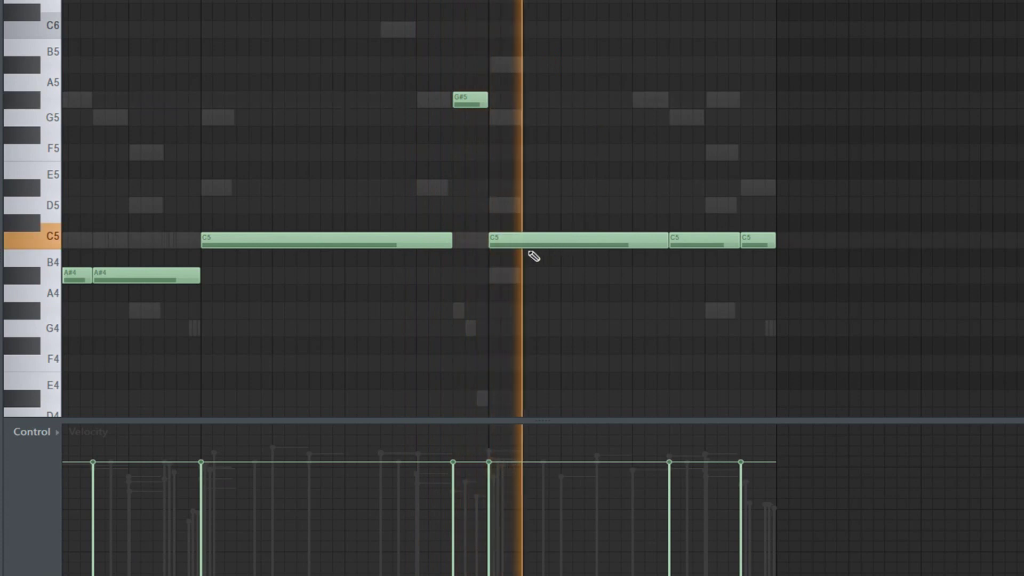
left_click(527, 259)
left_click_drag(497, 240, 497, 273)
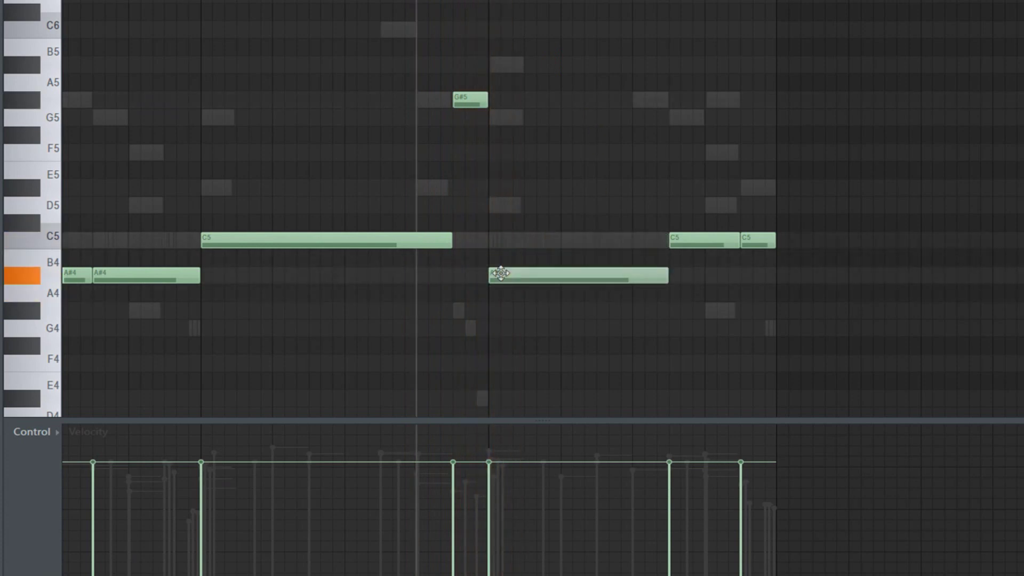
key("space")
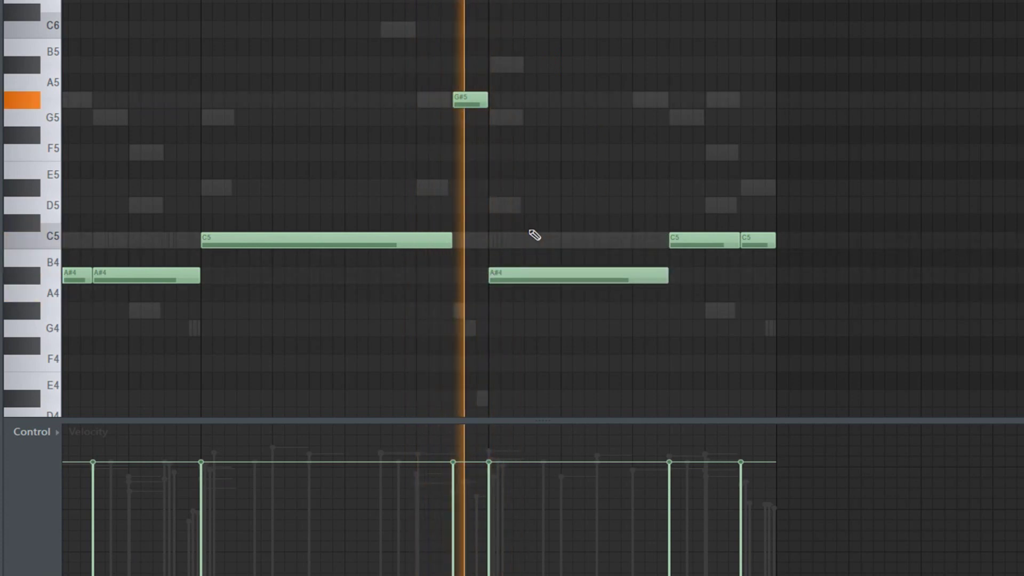
key("space")
- Move the second 808 note of bar 4 up to G5 and the last one up to G#5, then play the bassline
left_click(714, 248)
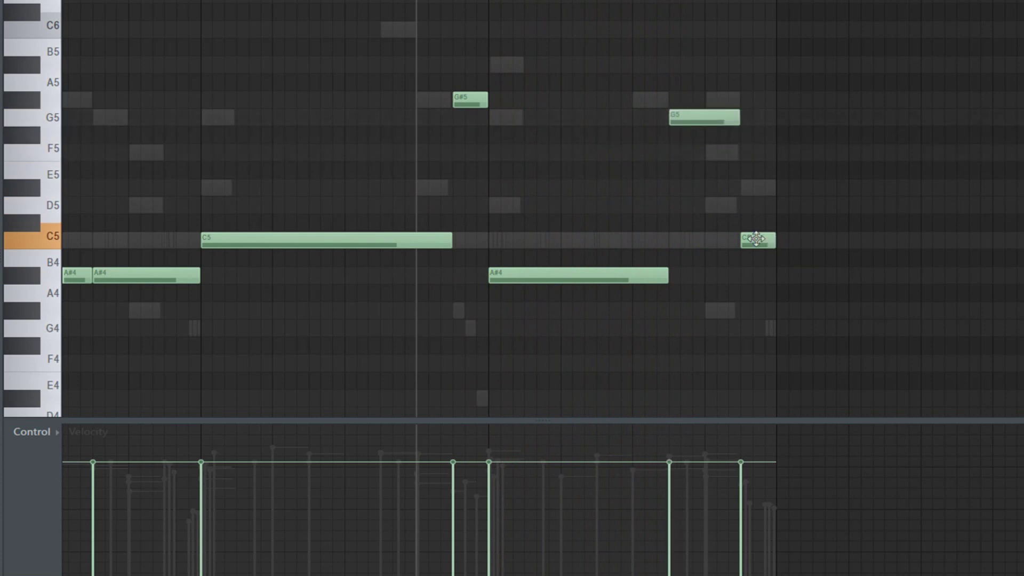
left_click_drag(760, 330, 752, 184)
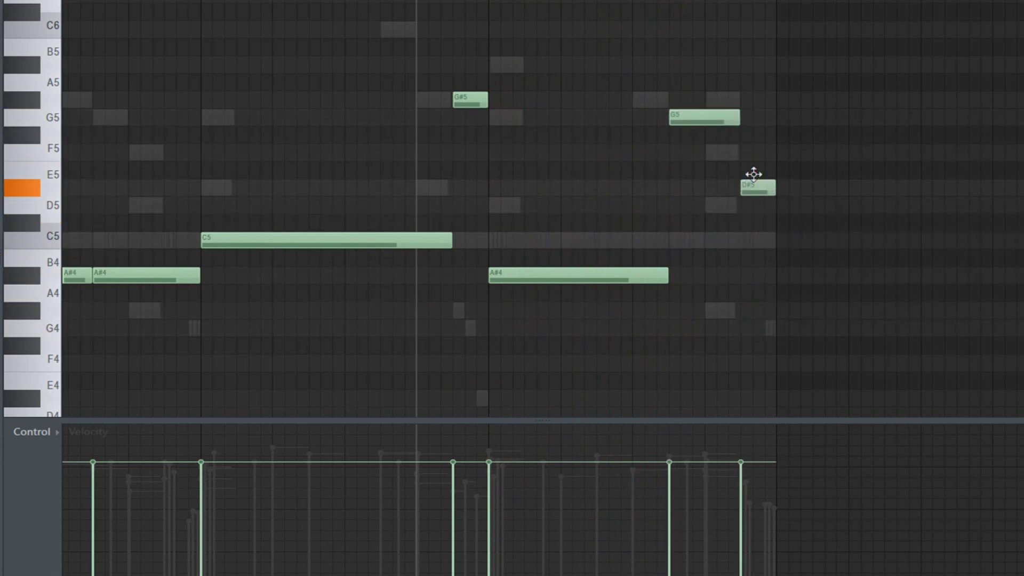
key("space")
scroll(675, 26, "down", 4)
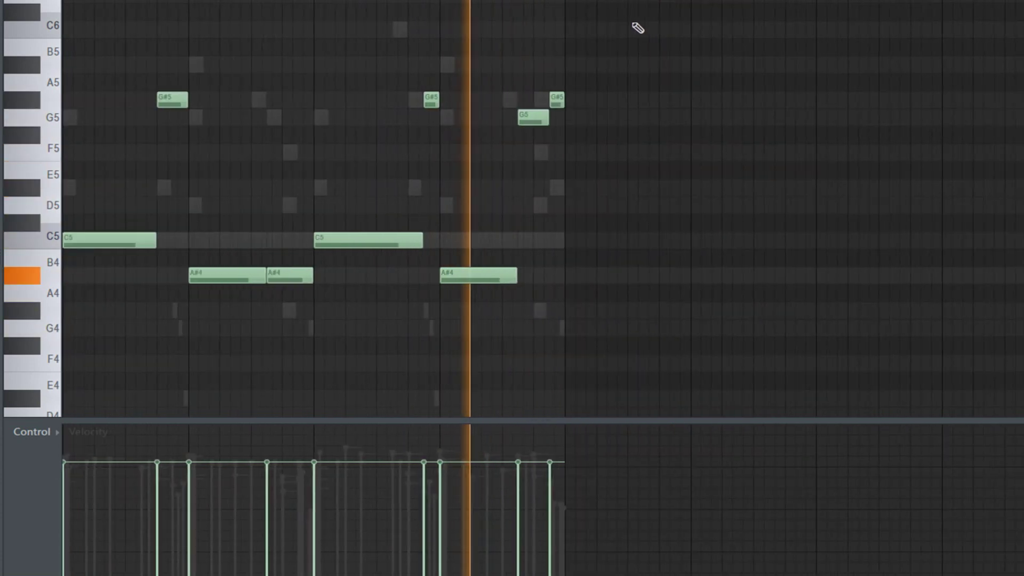
- Unmute all channels and reverse the polarity of the Kick - Stanley Cavell sample
key("F6")
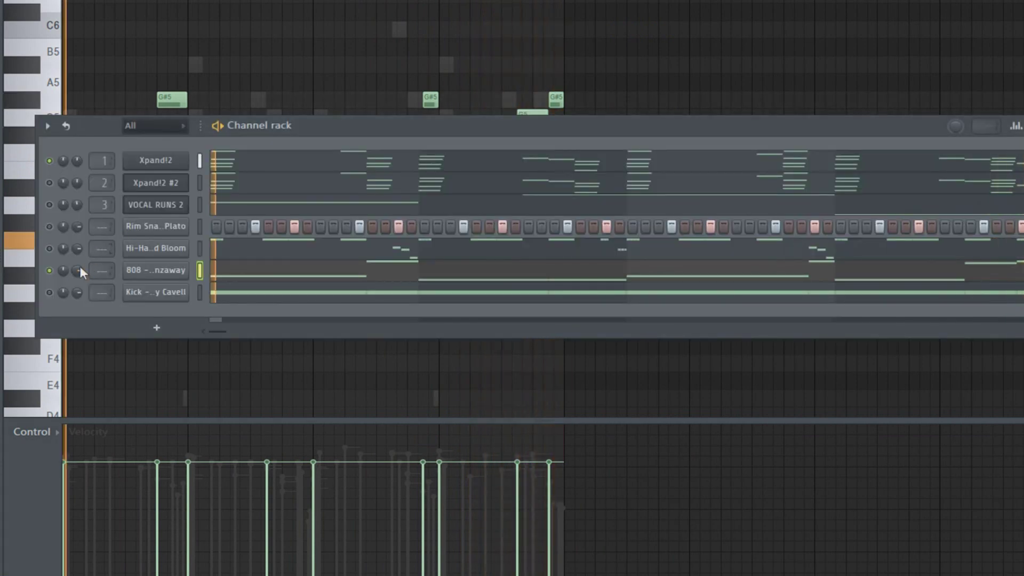
left_click(49, 270)
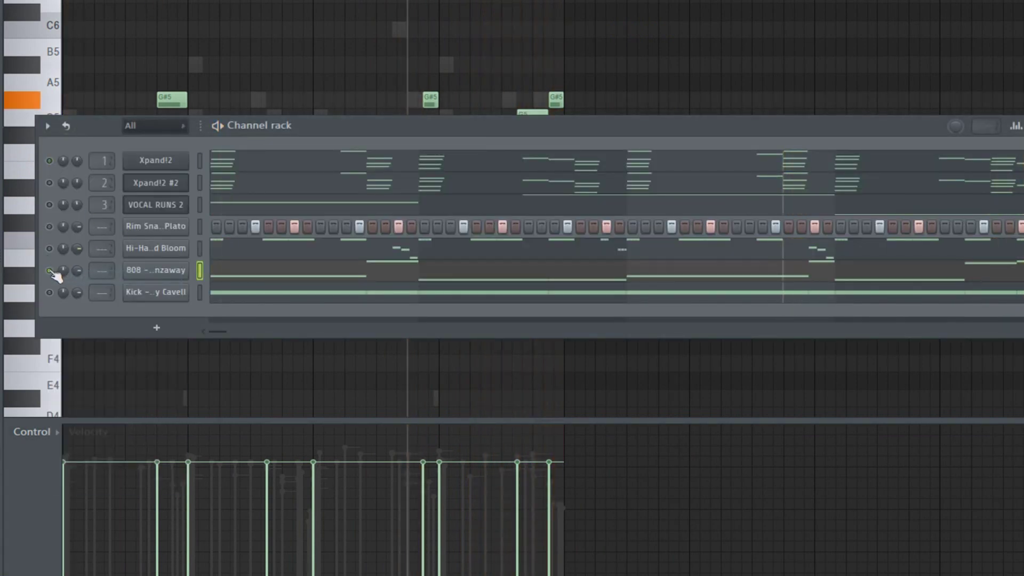
left_click(505, 204)
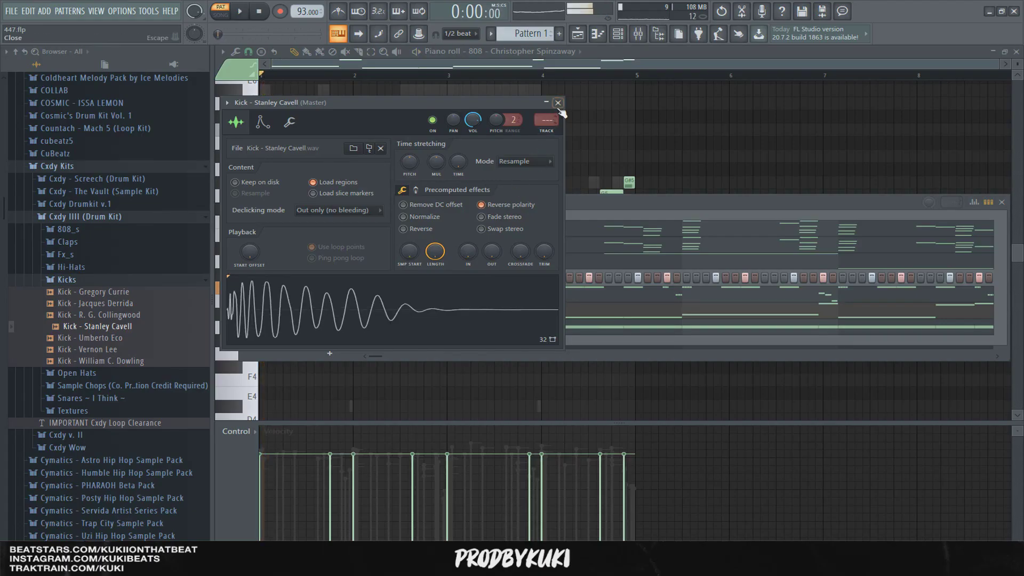
left_click(558, 103)
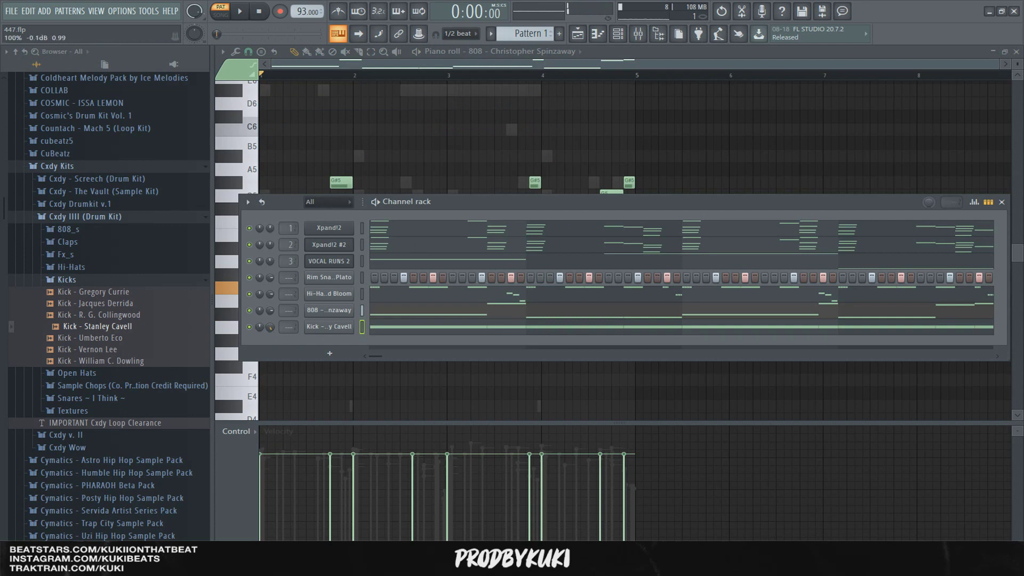
- Play the whole beat with all channels active and save the project
key("space")
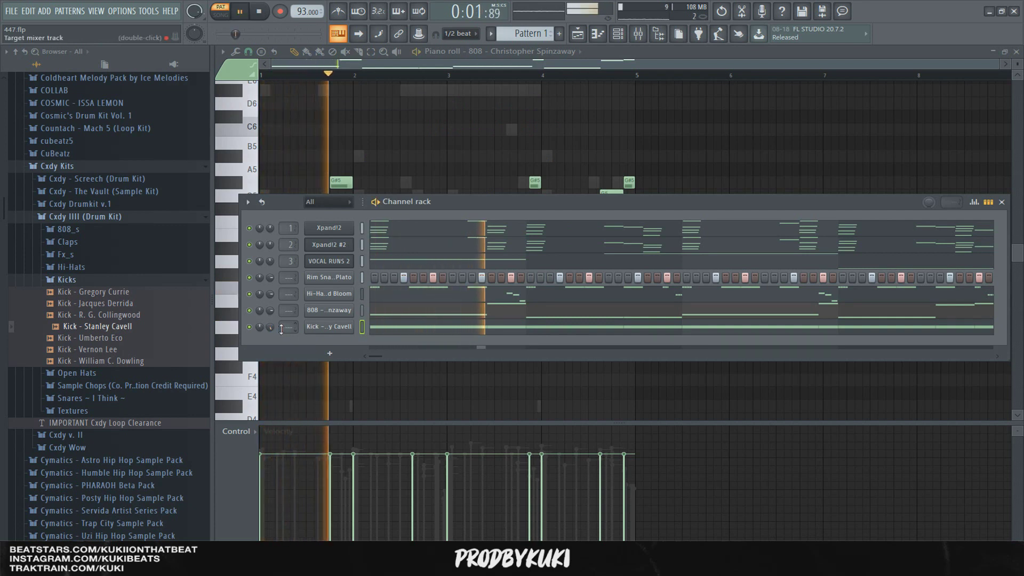
left_click(126, 283)
key("ctrl+s")
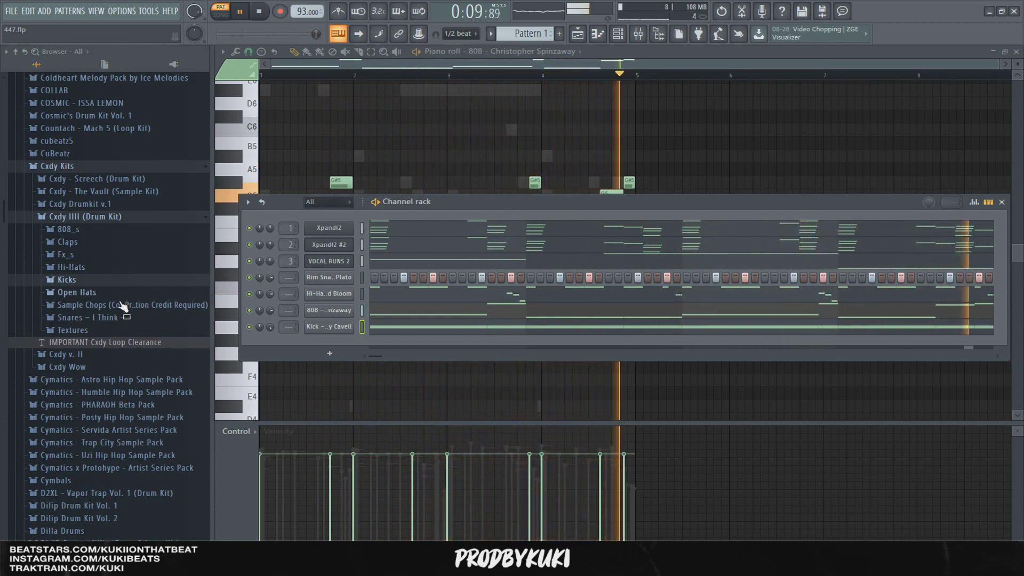
key("space")
- Add Open Hat - Peter Lunenfeld from the Cxdy IIII kit as a new channel and place a hit on step 9
left_click(107, 292)
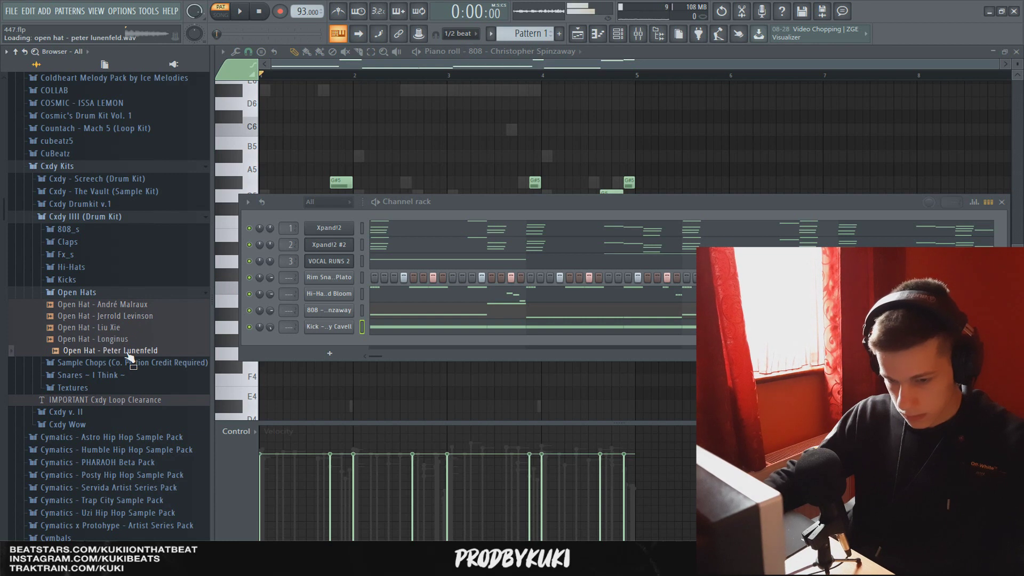
left_click_drag(335, 340, 336, 344)
key("space")
left_click(452, 343)
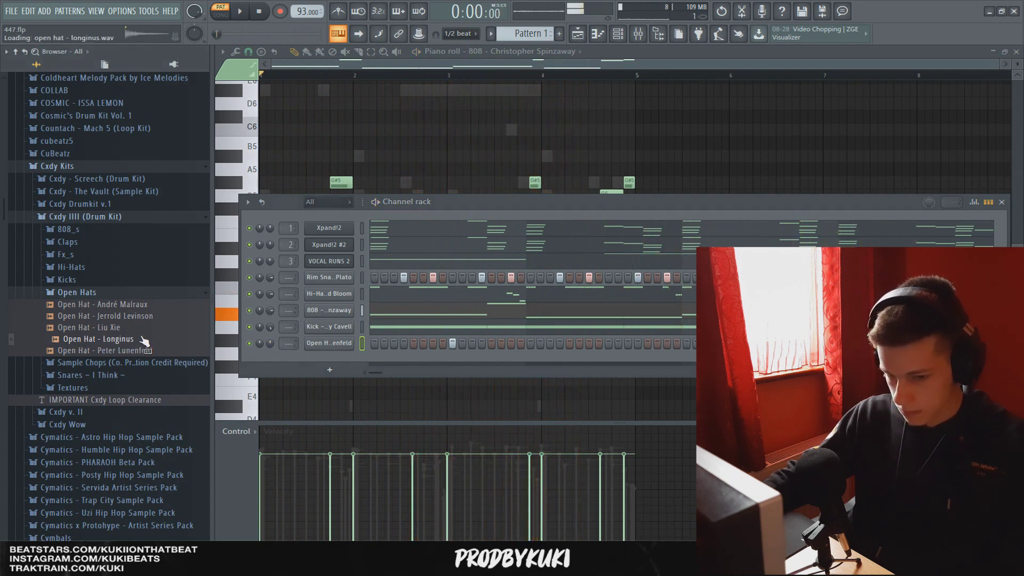
key("space")
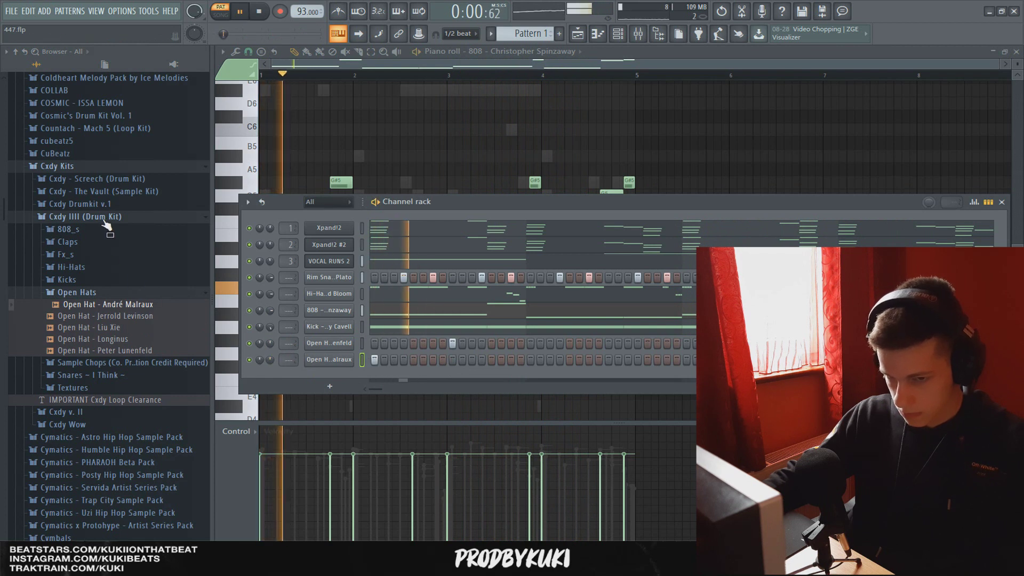
left_click_drag(96, 254, 328, 360)
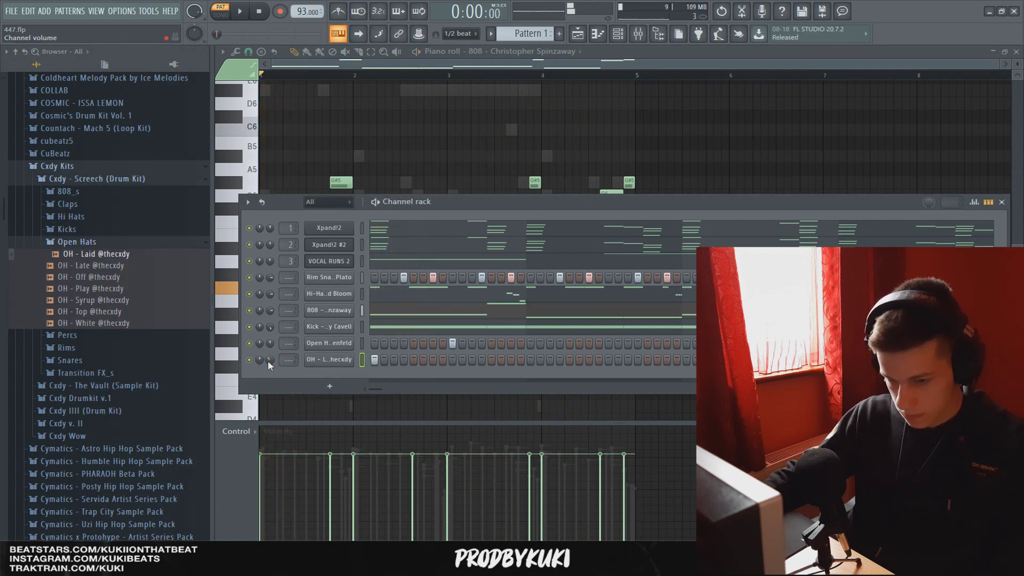
key("space")
key("space")
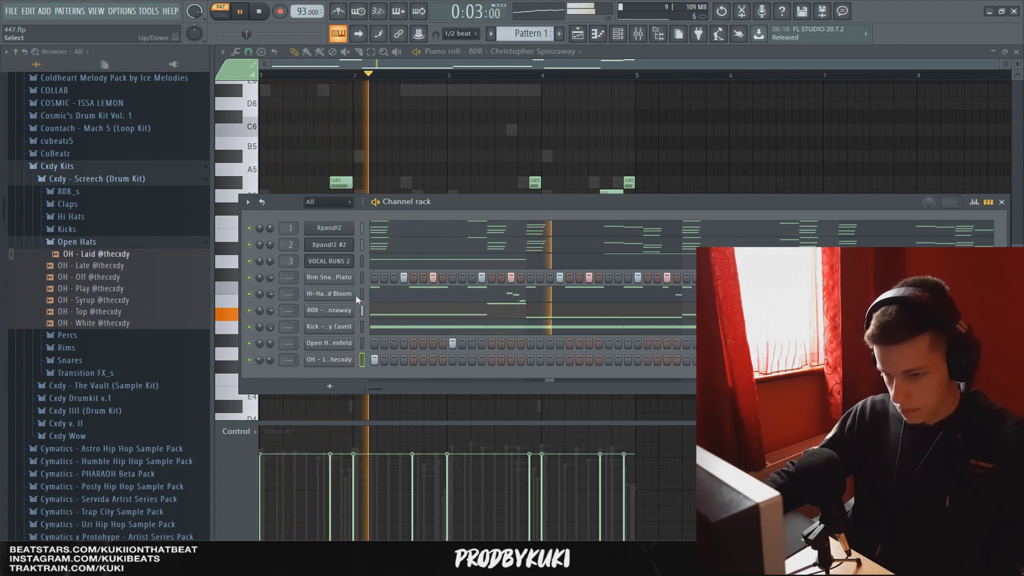
key("space")
left_click(104, 217)
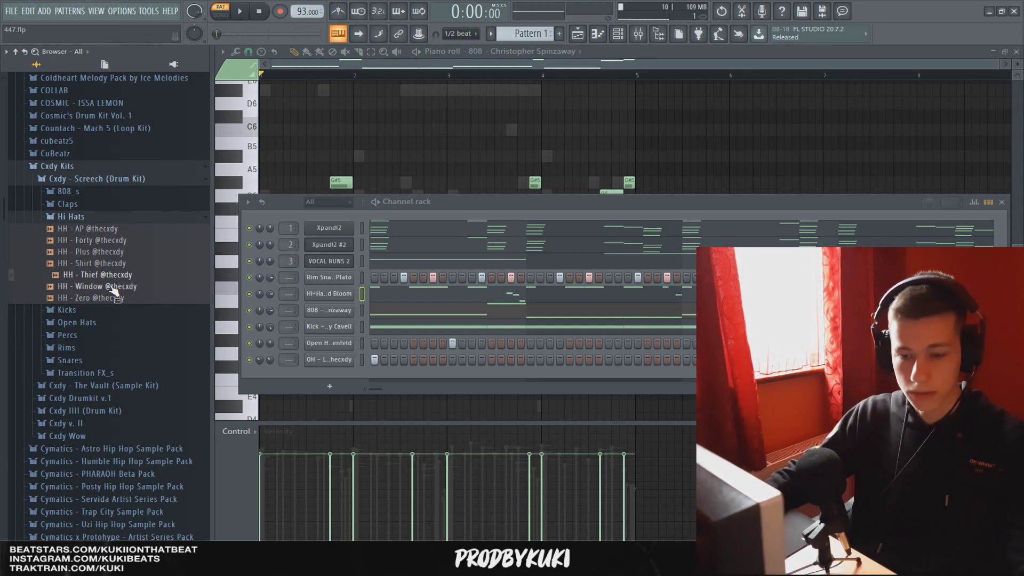
left_click_drag(112, 291, 341, 311)
right_click(356, 309)
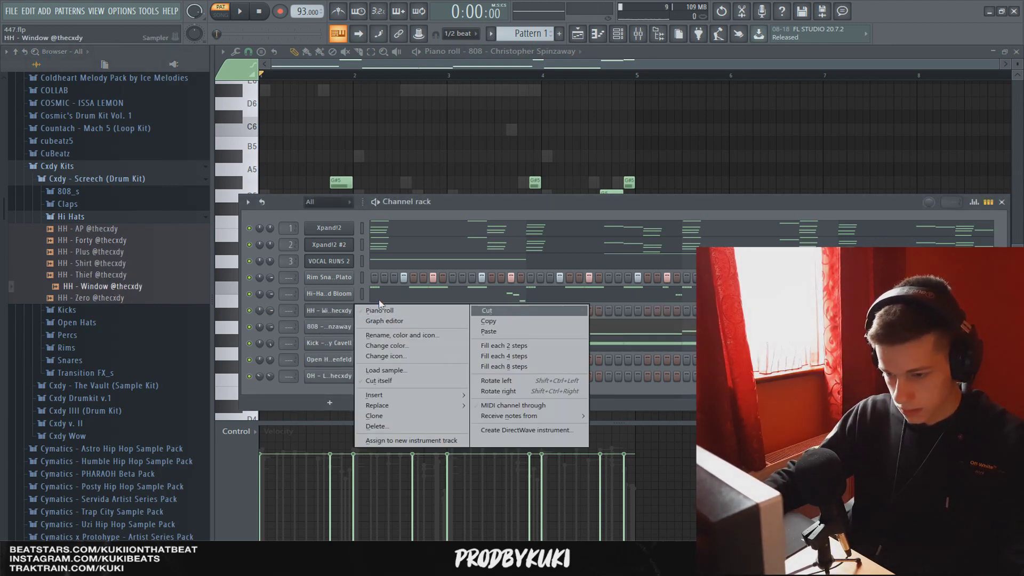
left_click(331, 312)
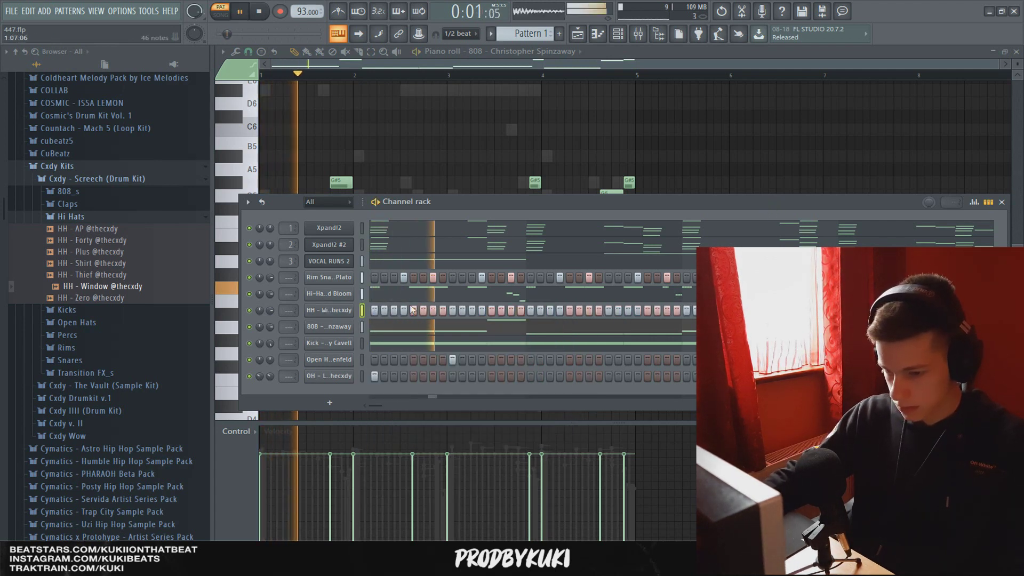
- Open the HH - Window pattern in the piano roll and complete its row of C5 notes up to the end of bar 4
right_click(338, 311)
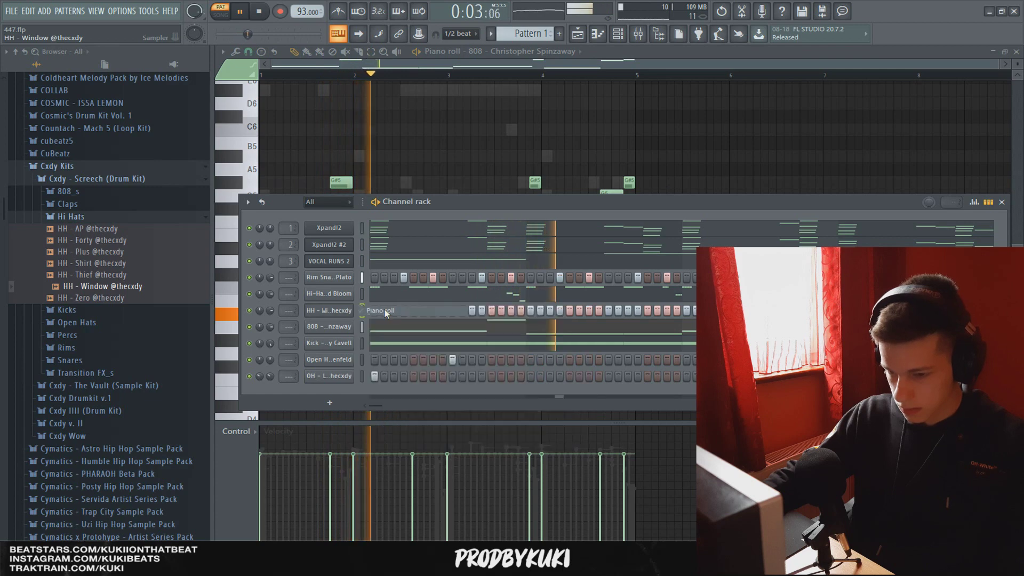
left_click(384, 308)
scroll(437, 318, "down", 1)
scroll(653, 270, "up", 3)
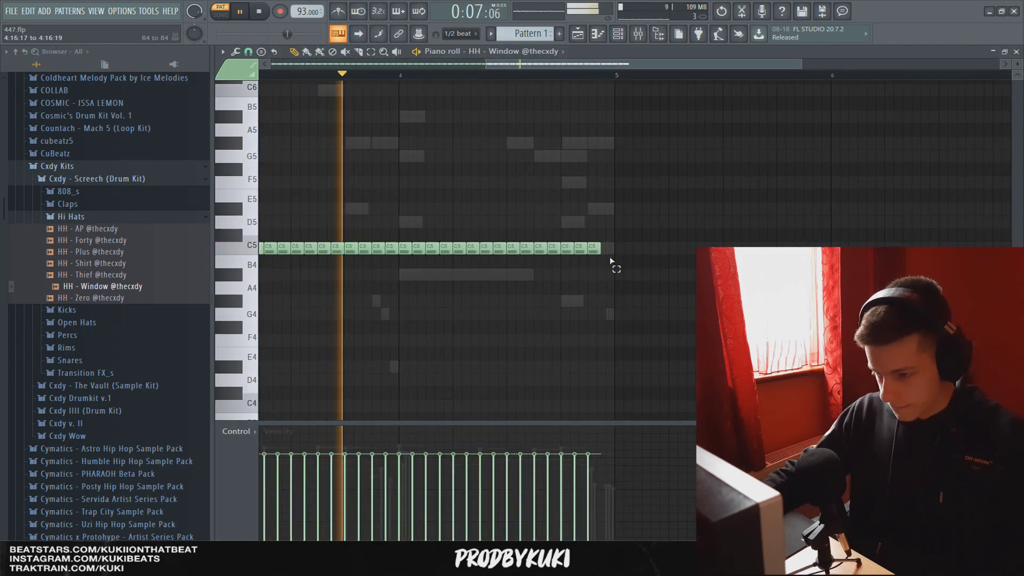
key("space")
scroll(589, 205, "down", 3)
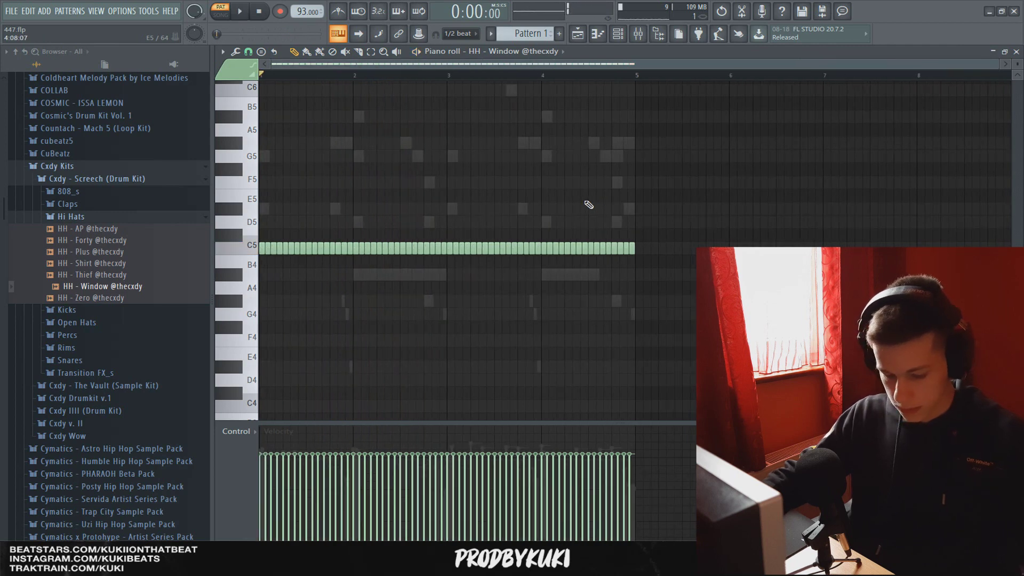
- Randomize the velocities of the HH - Window notes with no pan variation and bipolar turned off
key("alt+r")
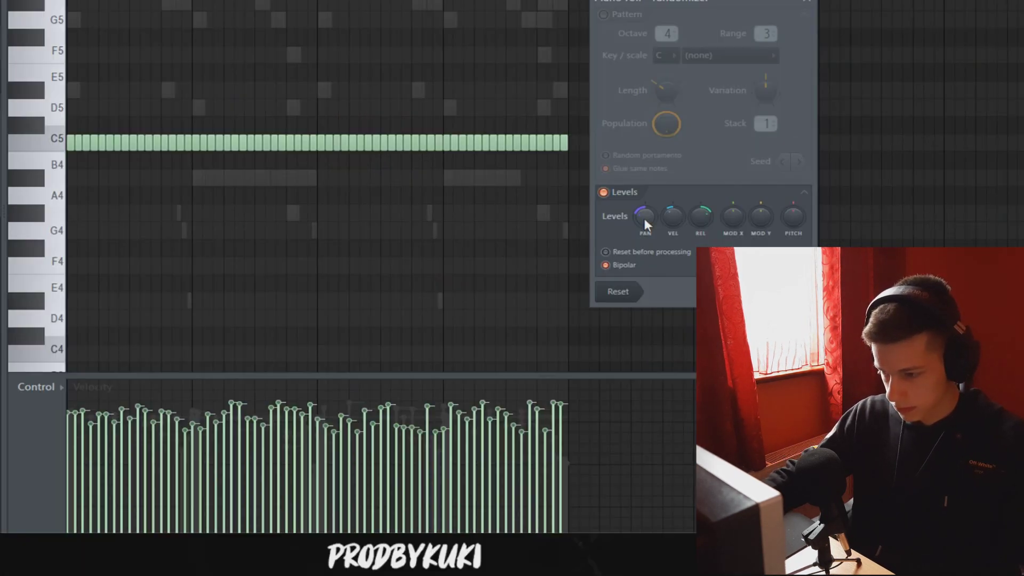
mouse_move(692, 303)
left_mouse_down()
mouse_move(692, 290)
mouse_move(692, 303)
left_mouse_up()
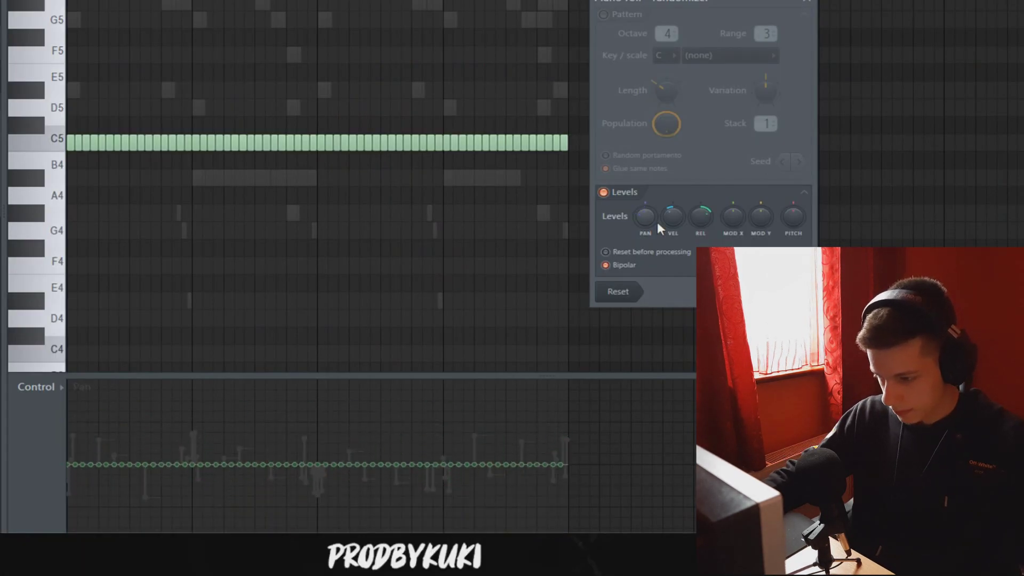
mouse_move(672, 217)
left_mouse_down()
mouse_move(672, 208)
mouse_move(673, 237)
left_mouse_up()
left_click(629, 263)
key("space")
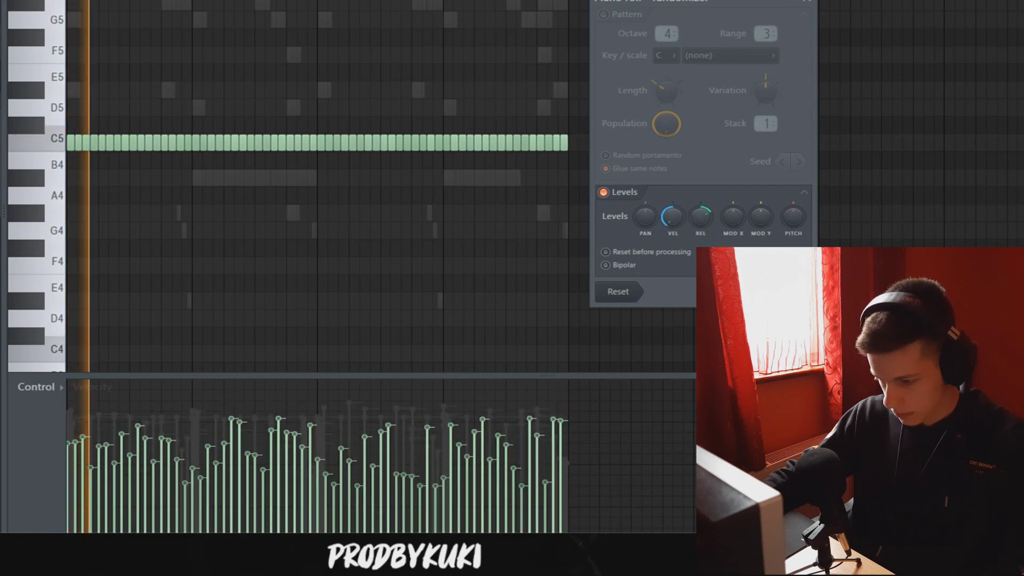
left_click(788, 292)
left_click(619, 40)
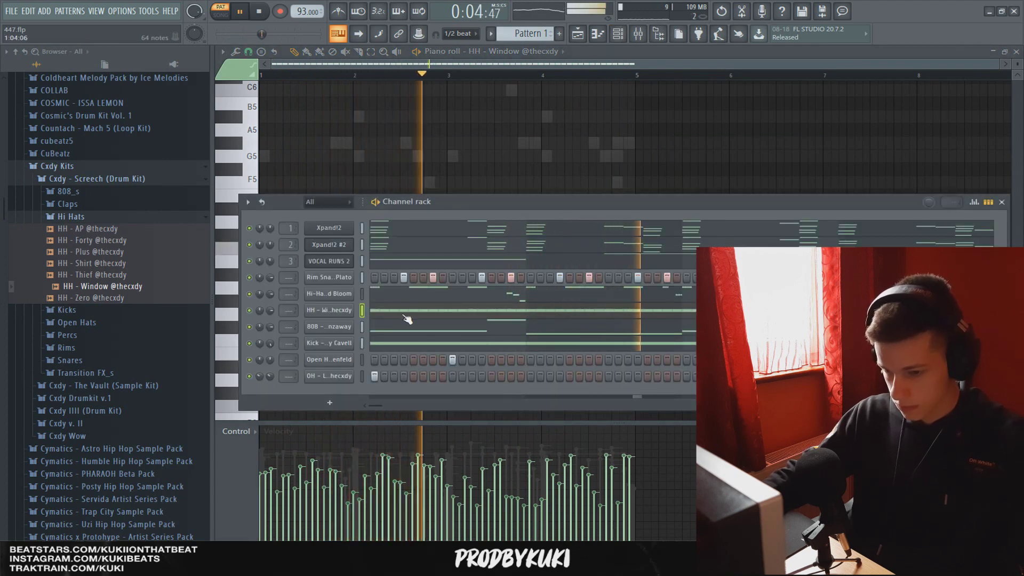
- Lower the velocities of the whole continuous HH - Window row slightly, then deselect the notes
key("F6")
key("ctrl+a")
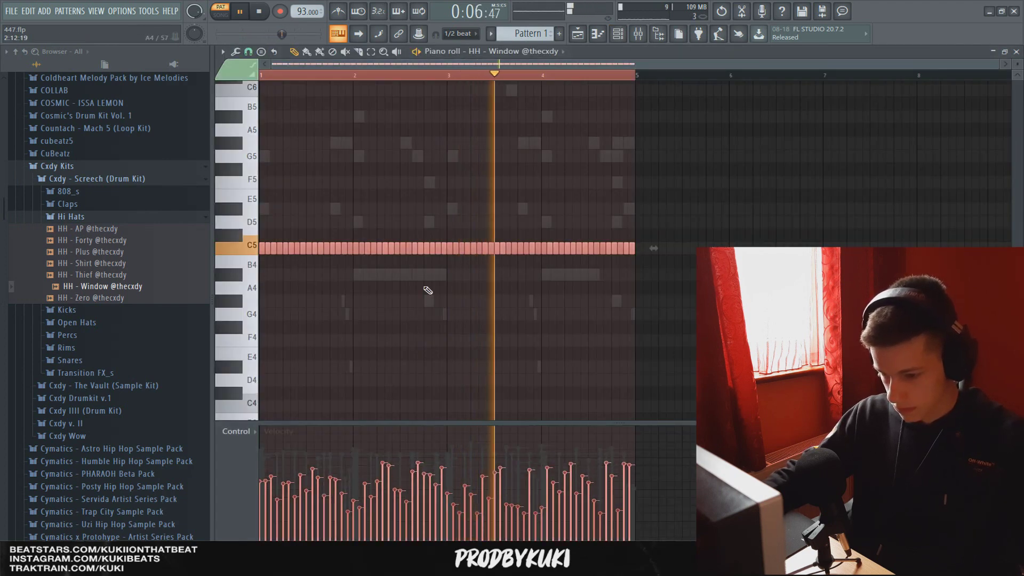
key("space")
left_click(506, 78)
left_click_drag(507, 77, 234, 80)
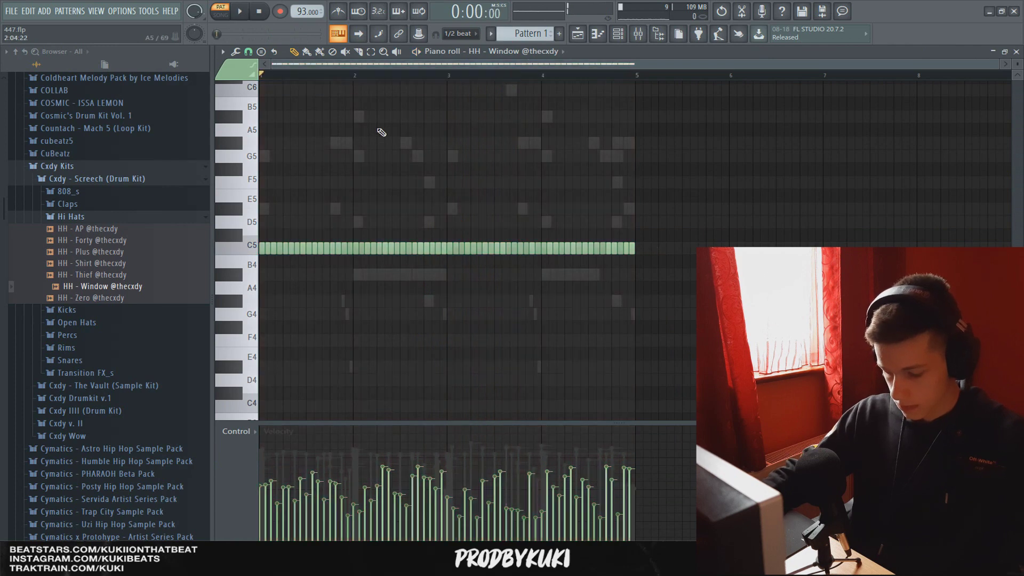
- Clear the HH - Window notes and refill the channel with a hit on every second step
key("F6")
right_click(341, 311)
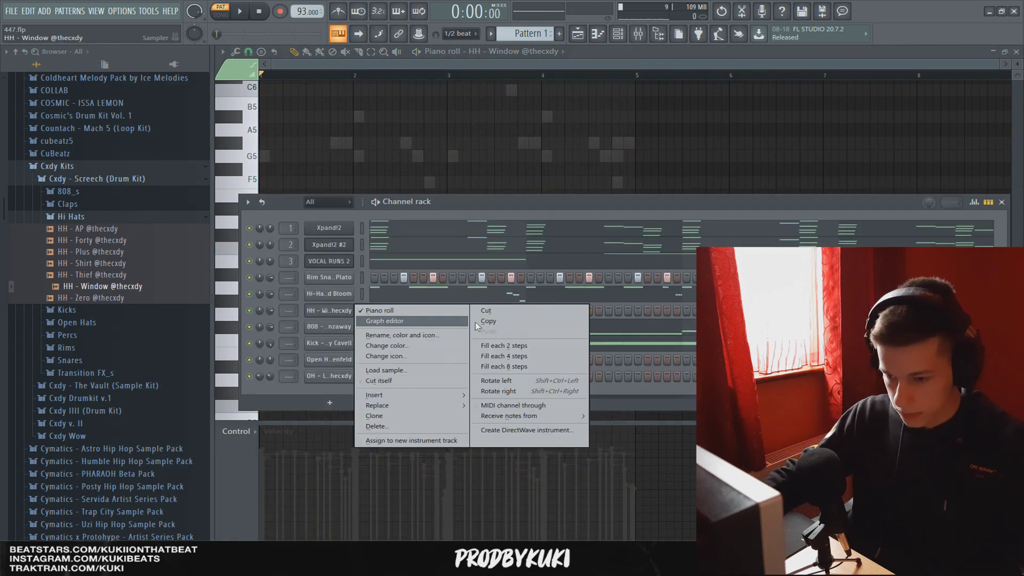
left_click(500, 347)
key("F6")
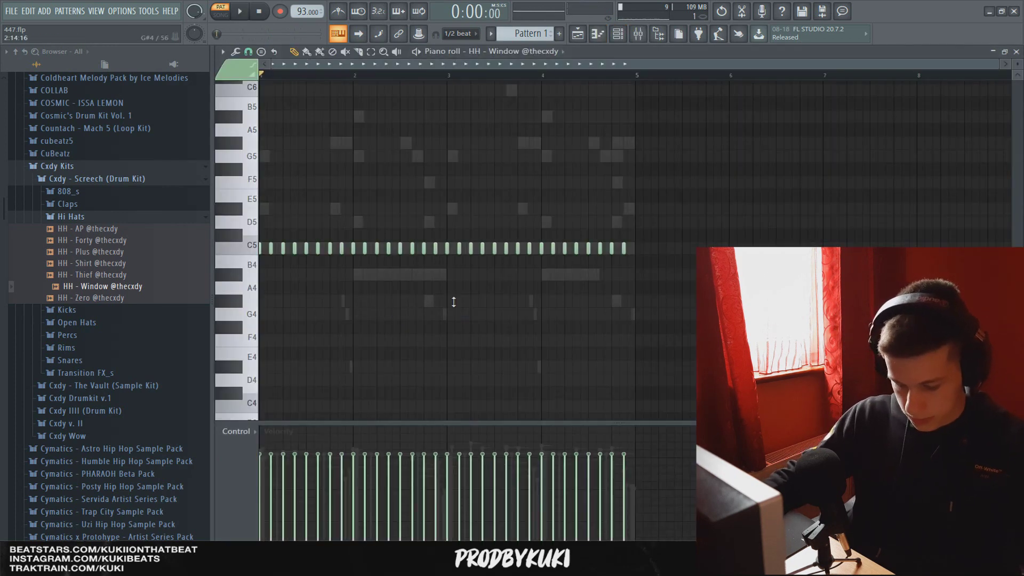
- Randomize the panning and velocity of the HH - Window notes with the piano roll randomizer
key("alt+r")
left_click(693, 309)
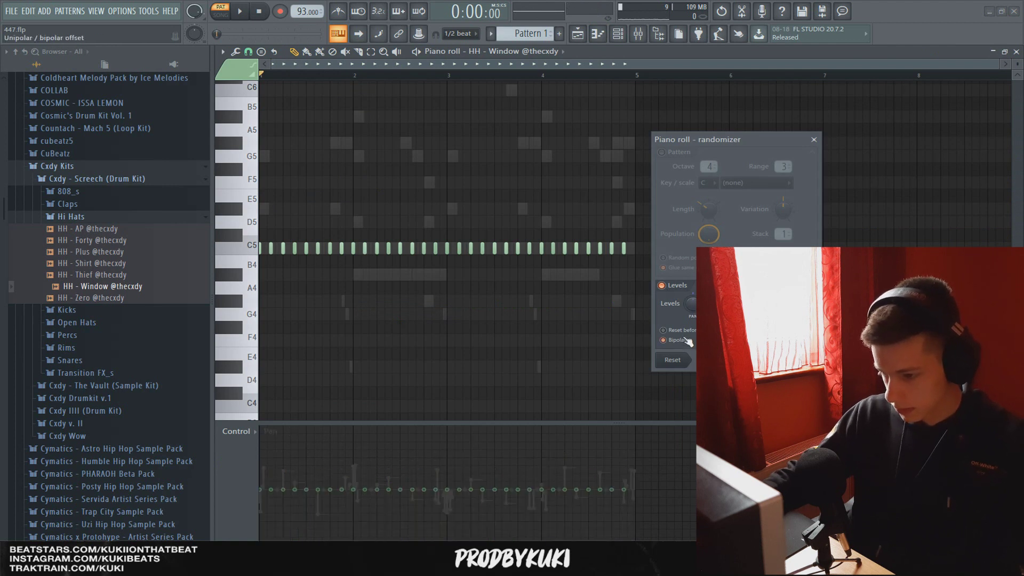
left_click(799, 359)
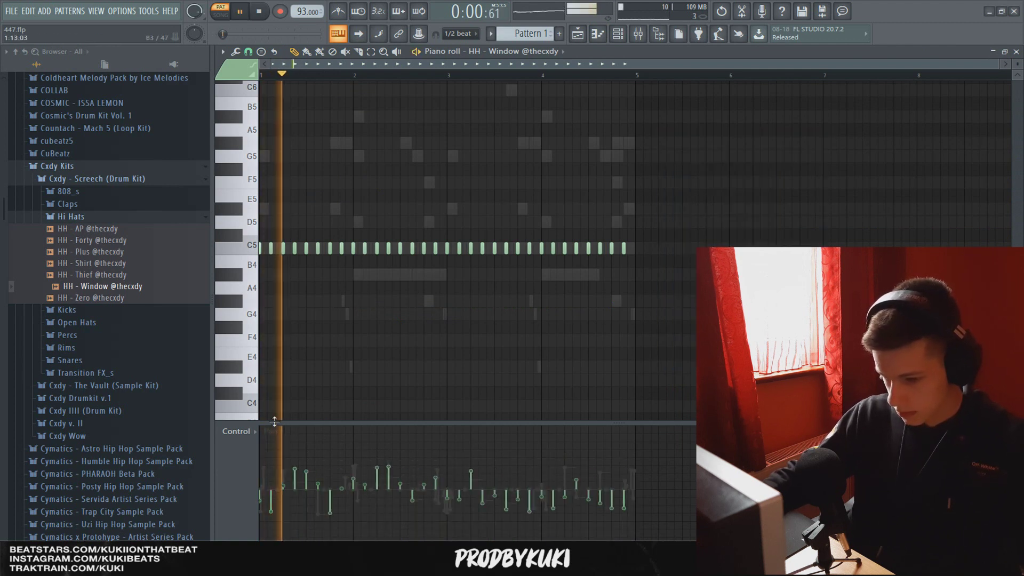
- Show velocity in the event lane, lower it slightly for all HH - Window notes, and save the project
left_click(246, 433)
left_click(268, 463)
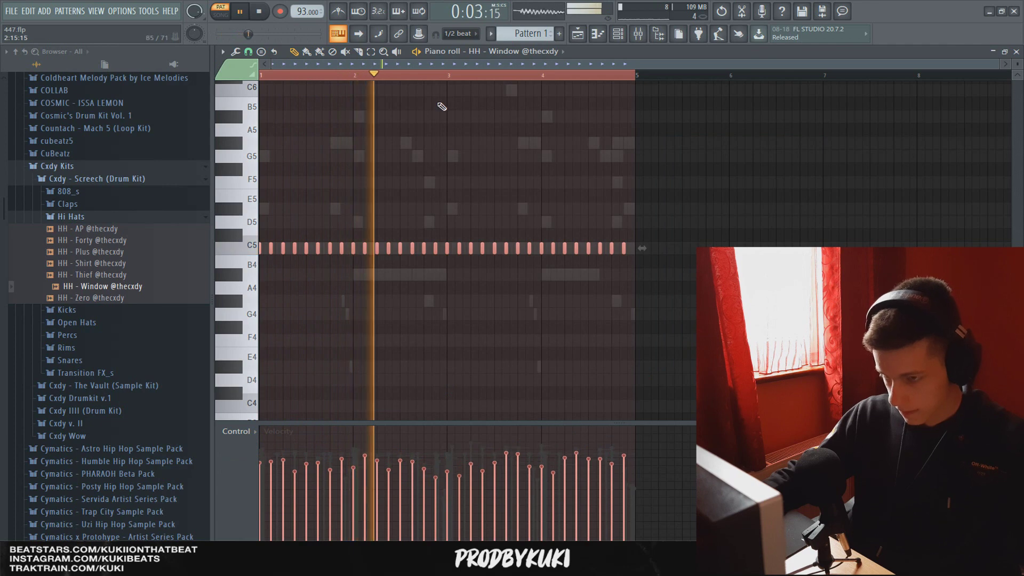
key("space")
left_click(432, 75)
key("ctrl+s")
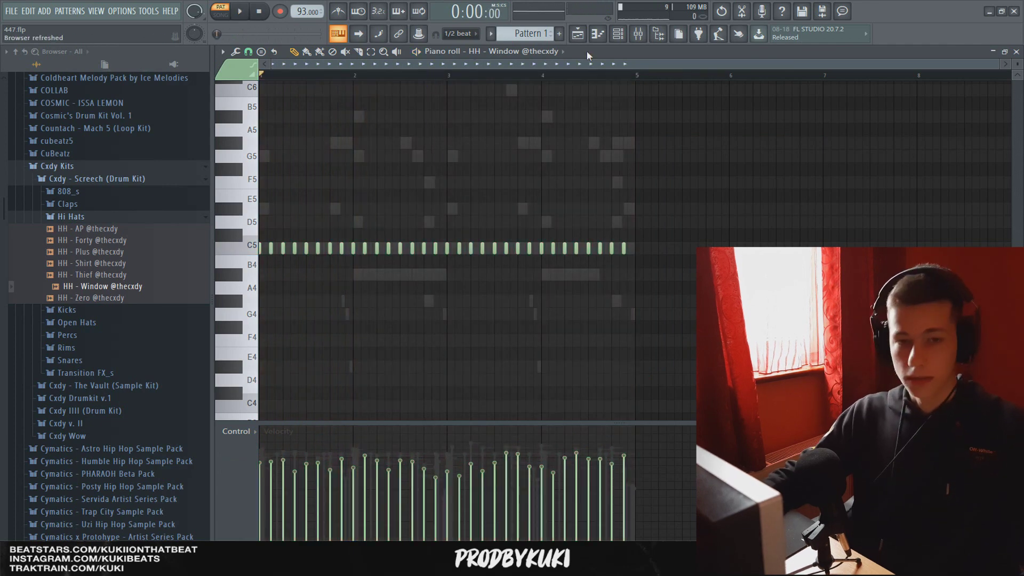
- Mute the drum and 808 channels in the channel rack, keeping Xpand!2, Xpand!2 #2 and VOCAL RUNS 2 active
key("F6")
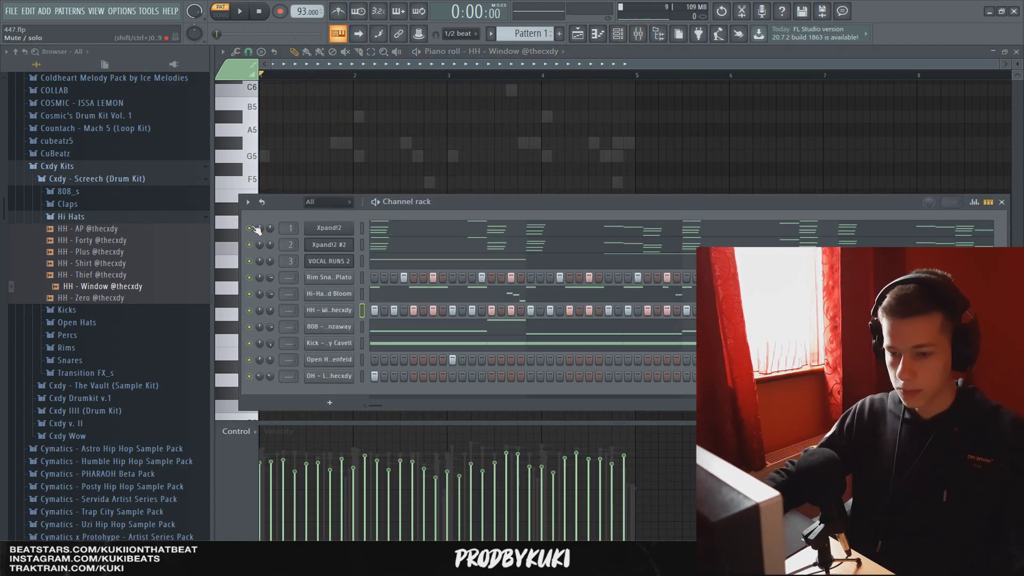
right_click(251, 228)
left_click(256, 231)
left_click(250, 245)
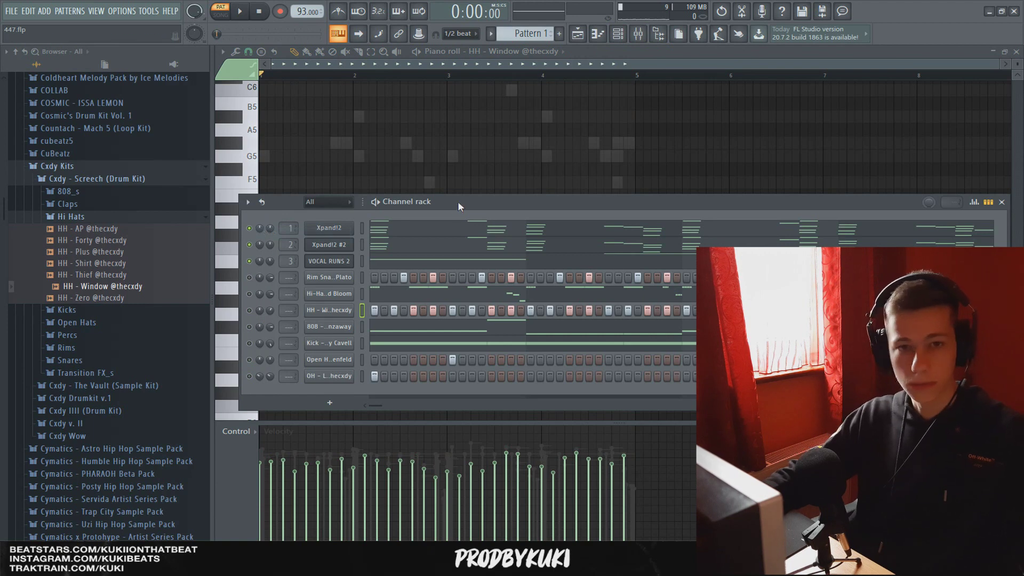
- Add a Morphine synth channel and load the BAS EP-Source Bass FG preset from its Bass bank
left_click(330, 403)
left_click(440, 281)
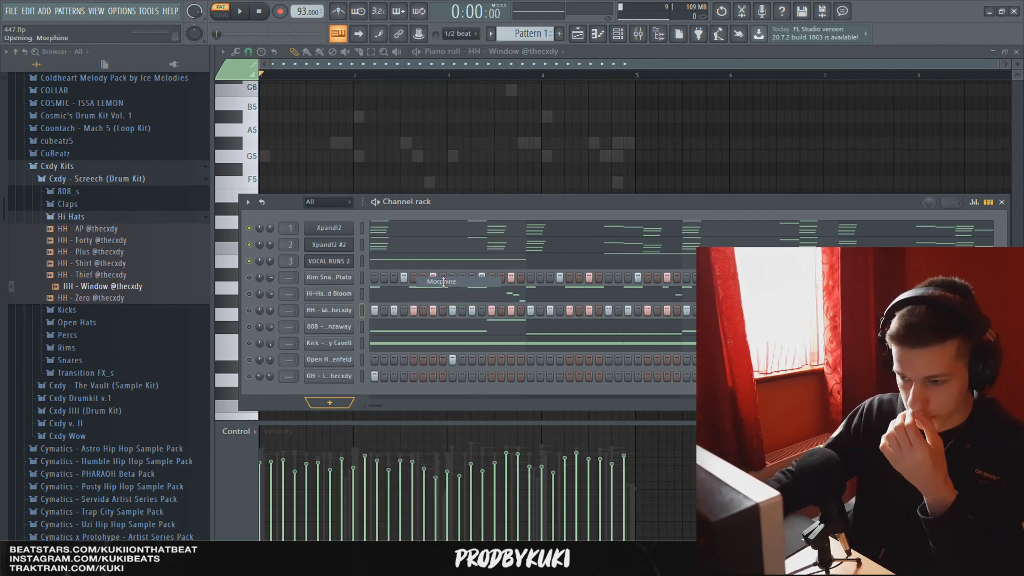
left_click(464, 315)
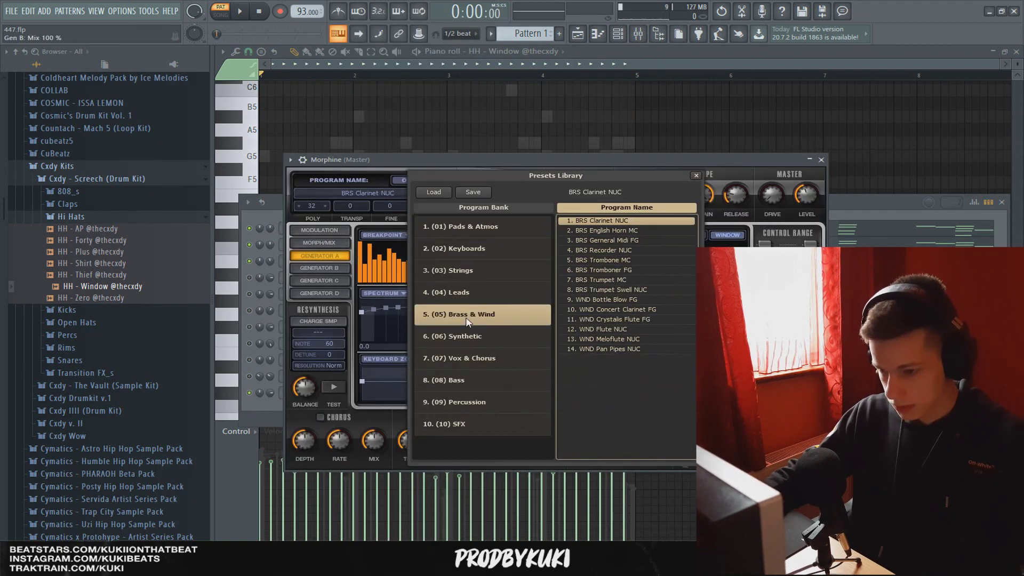
left_click(475, 380)
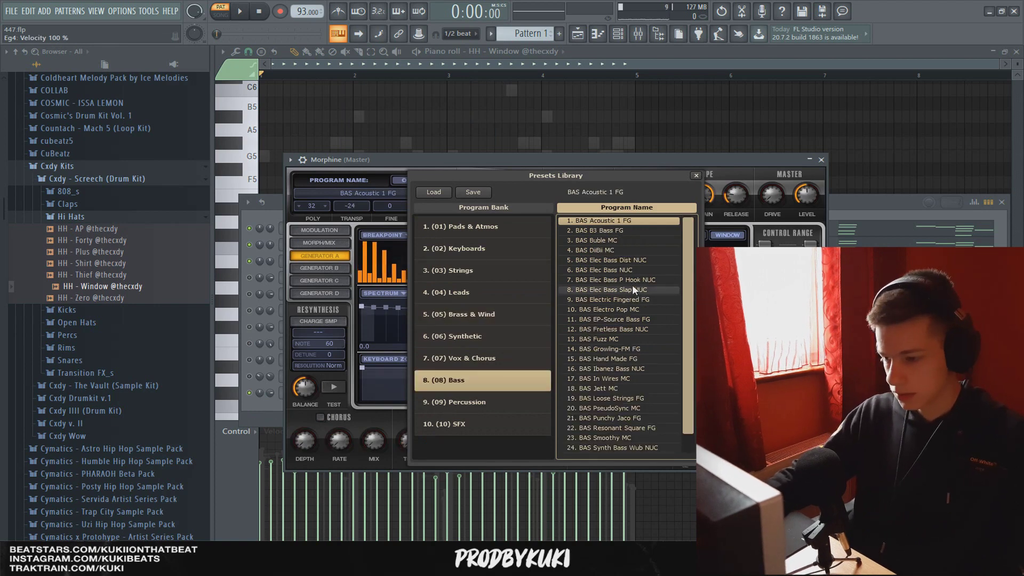
left_click(619, 319)
left_click(592, 159)
left_click(821, 160)
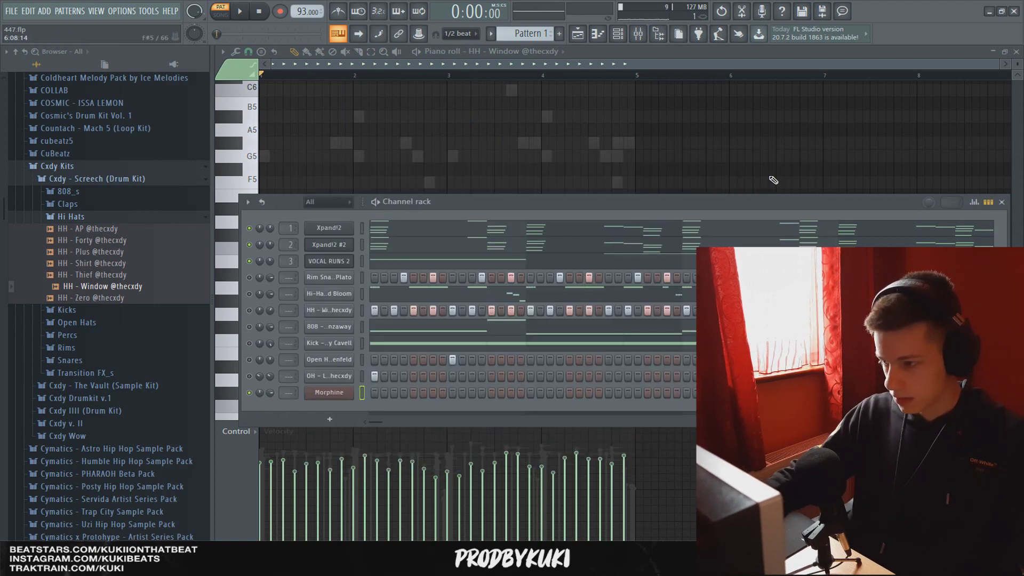
- Move the Morphine channel up the channel rack to directly below VOCAL RUNS 2
key("alt+Up")
key("alt+Up")
key("alt+Up")
key("alt+Up")
- Copy the notes of the 808 - Christopher Spinzaway channel into the Morphine piano roll
key("F7")
scroll(258, 272, "up", 3)
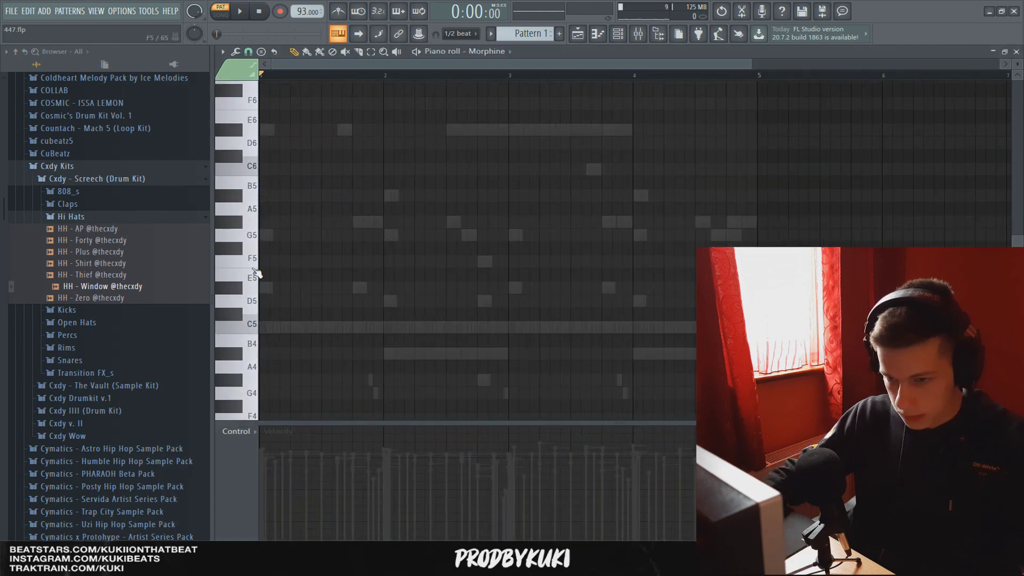
left_click(618, 34)
left_click(385, 348)
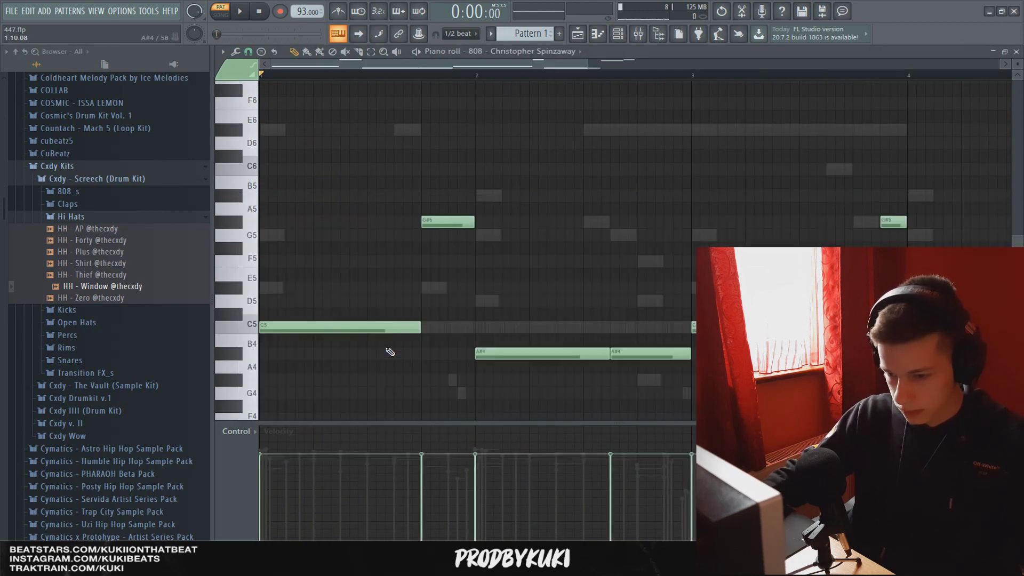
scroll(389, 354, "down", 3)
left_click(480, 51)
left_click(502, 104)
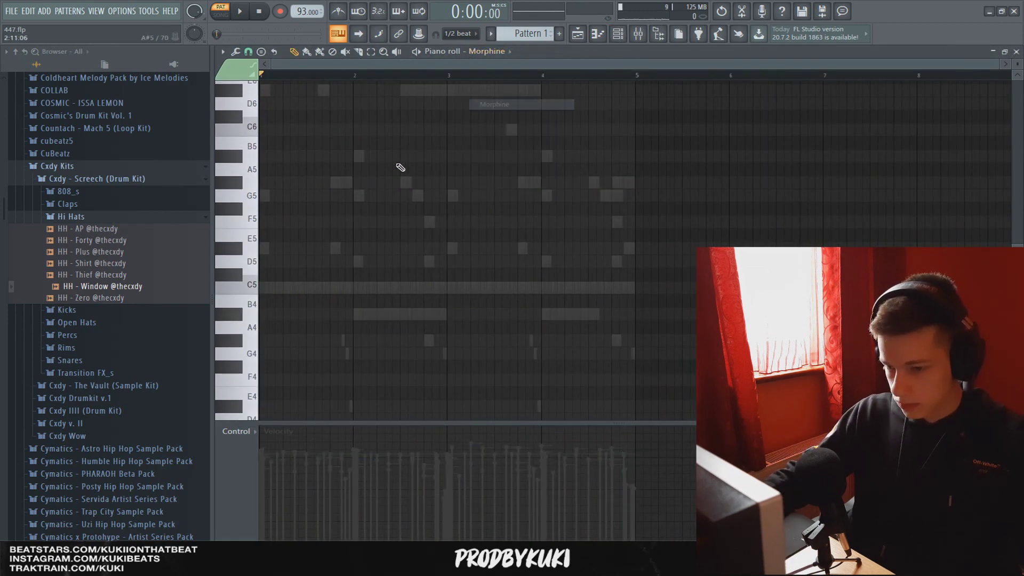
key("space")
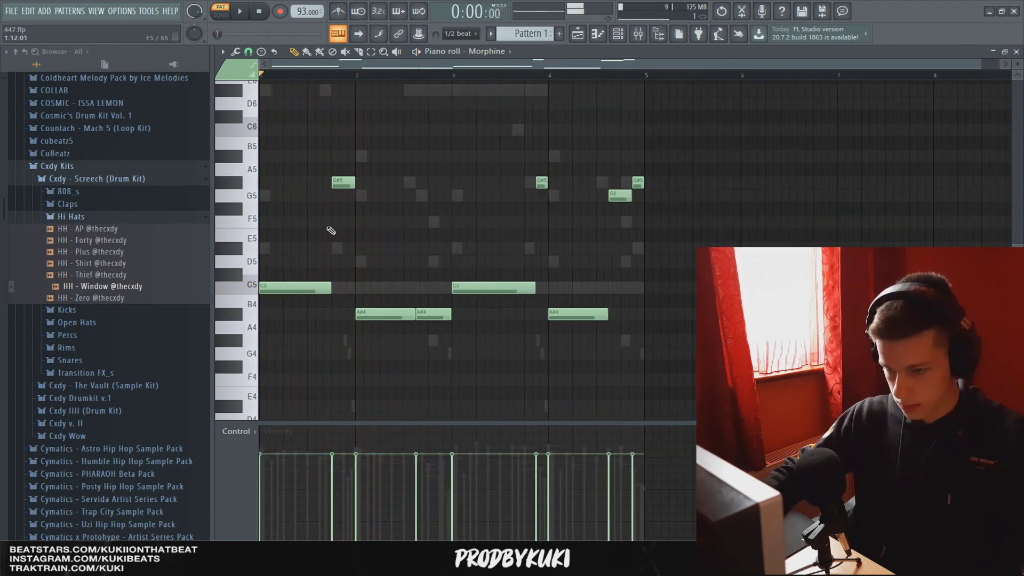
- Transpose all Morphine notes down one octave and play the pattern to check the bass line
key("ctrl+Down")
key("space")
key("space")
scroll(332, 289, "up", 2)
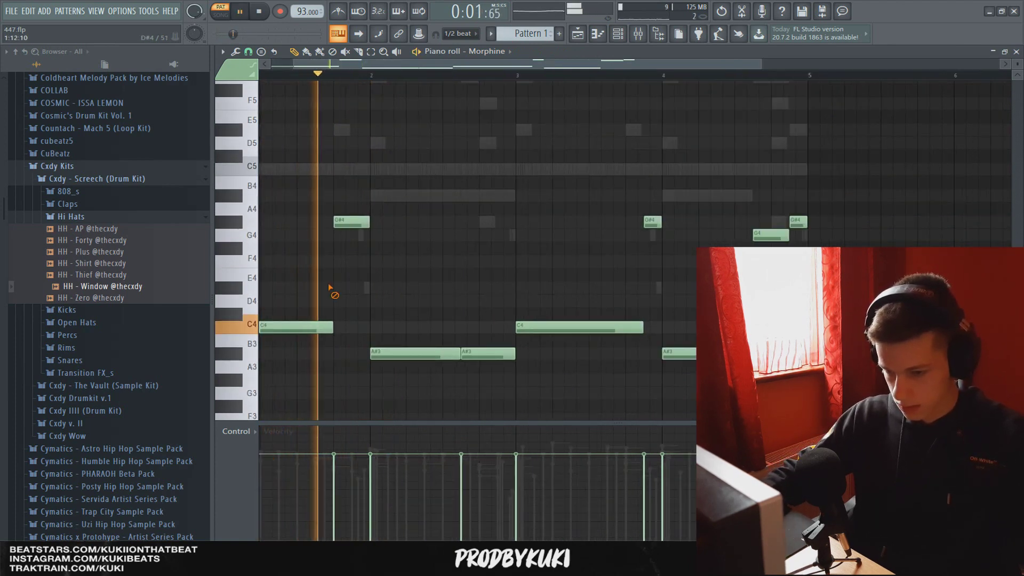
scroll(488, 378, "down", 2)
- Raise the two A#3 Morphine notes in bar 2 by one octave and play the pattern back
left_click_drag(490, 364, 364, 342)
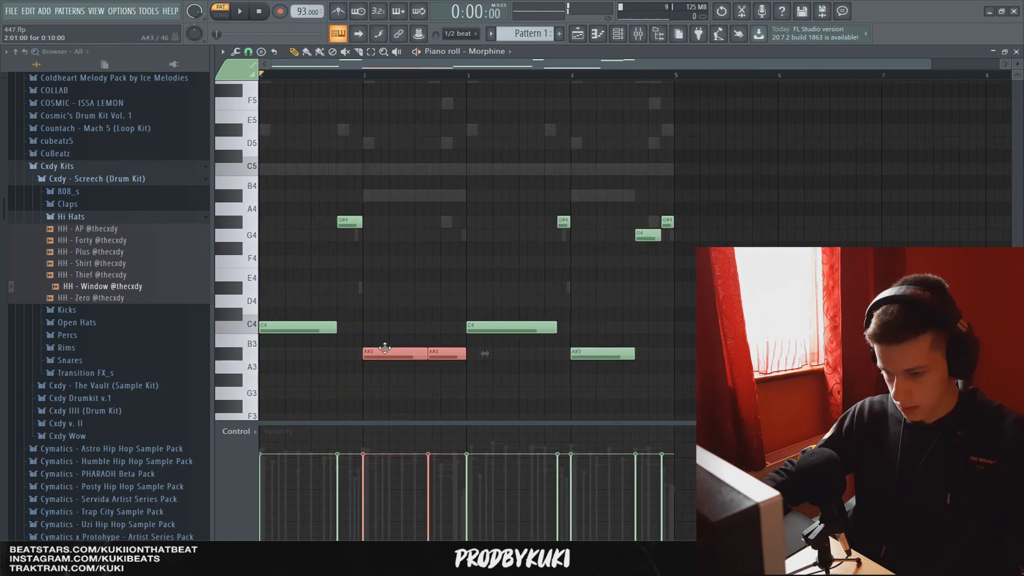
key("ctrl+Up")
left_click(404, 354)
key("space")
key("space")
scroll(368, 357, "up", 2)
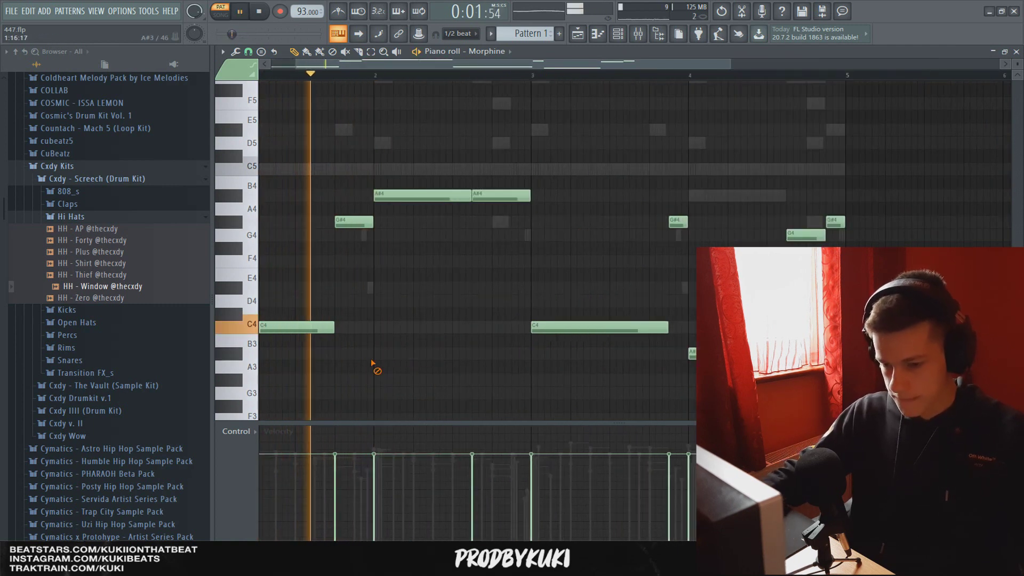
scroll(398, 366, "down", 1)
scroll(442, 260, "up", 2)
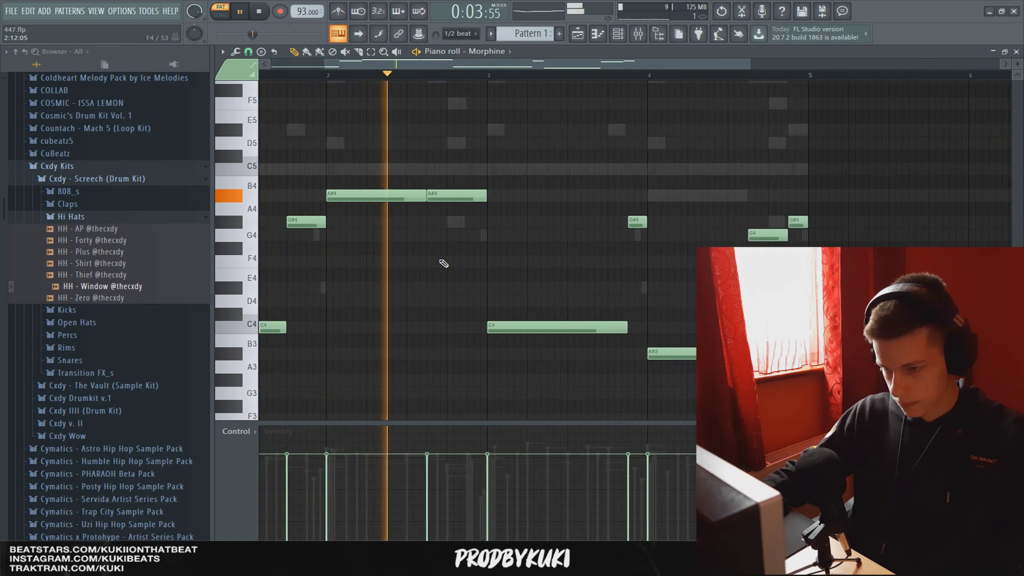
scroll(439, 265, "down", 2)
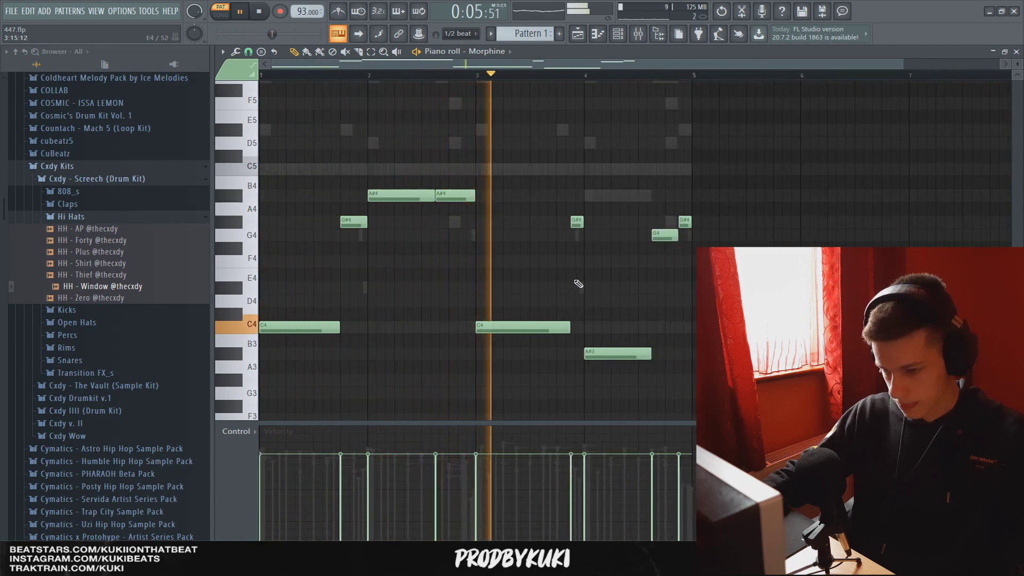
- Raise the A#3 Morphine note at the start of bar 4 by one octave while the pattern plays
left_click(618, 352, "ctrl")
key("ctrl+Up")
left_click(660, 352, "ctrl")
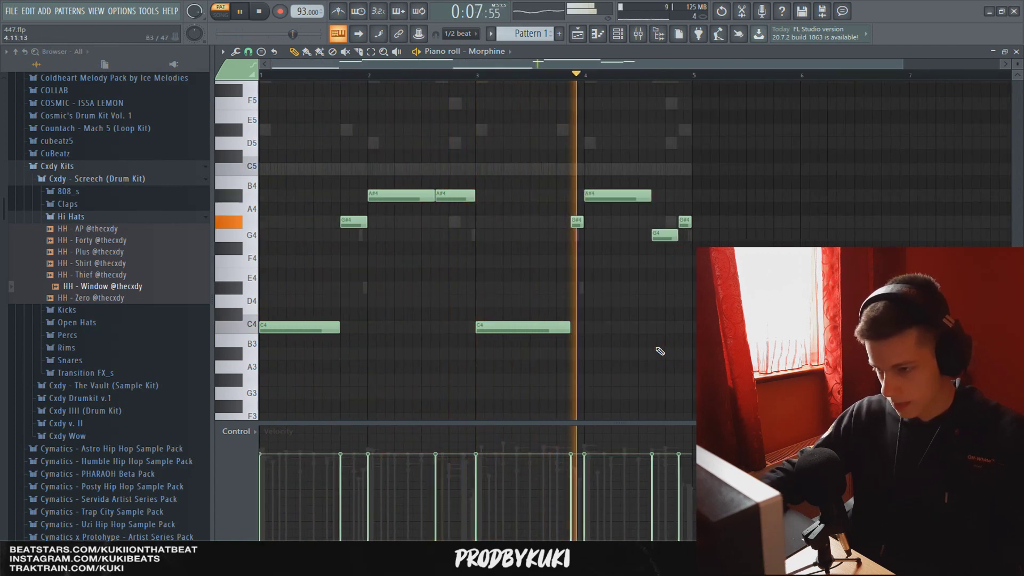
scroll(679, 293, "down", 1)
scroll(614, 261, "up", 3)
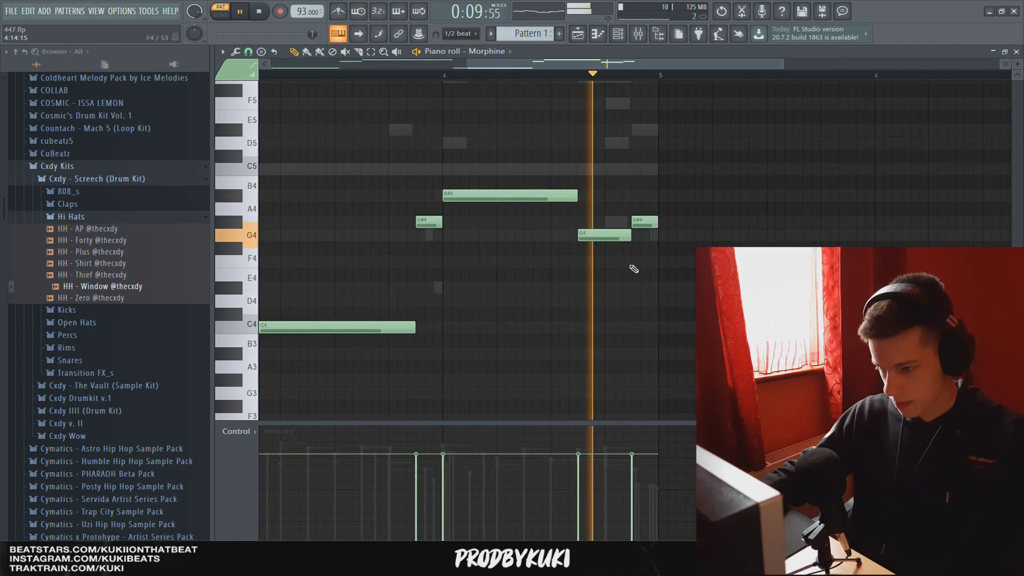
scroll(639, 269, "down", 4)
- Unmute the drum channels, keep the 808 muted, and play the pattern with the Morphine bass
left_click(618, 33)
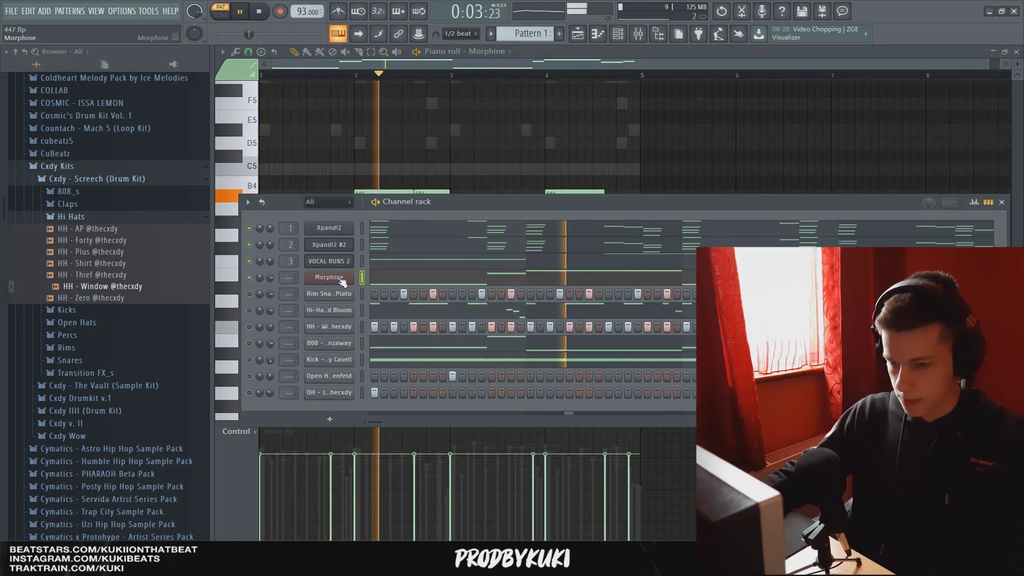
key("space")
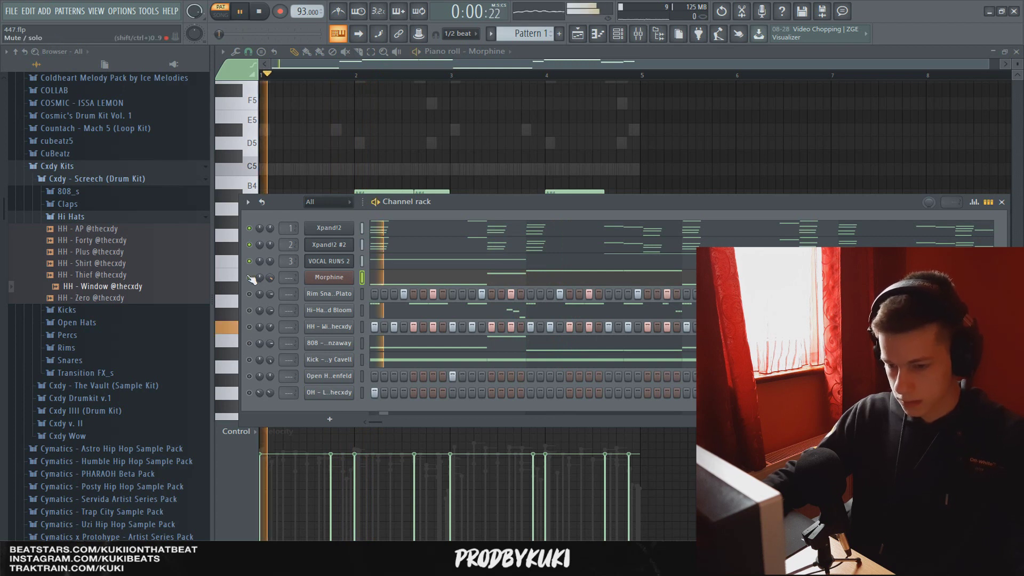
left_click(250, 344)
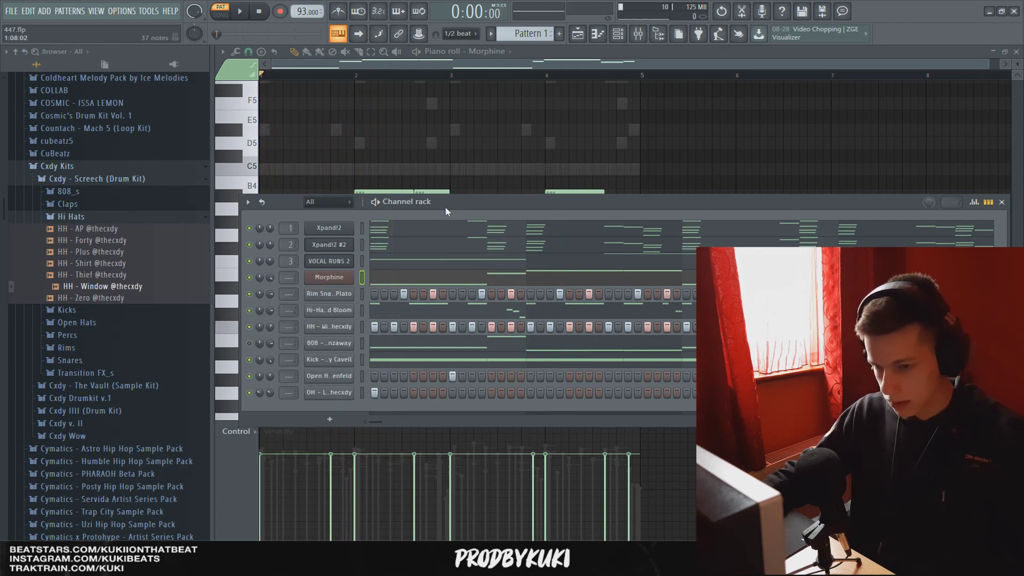
key("space")
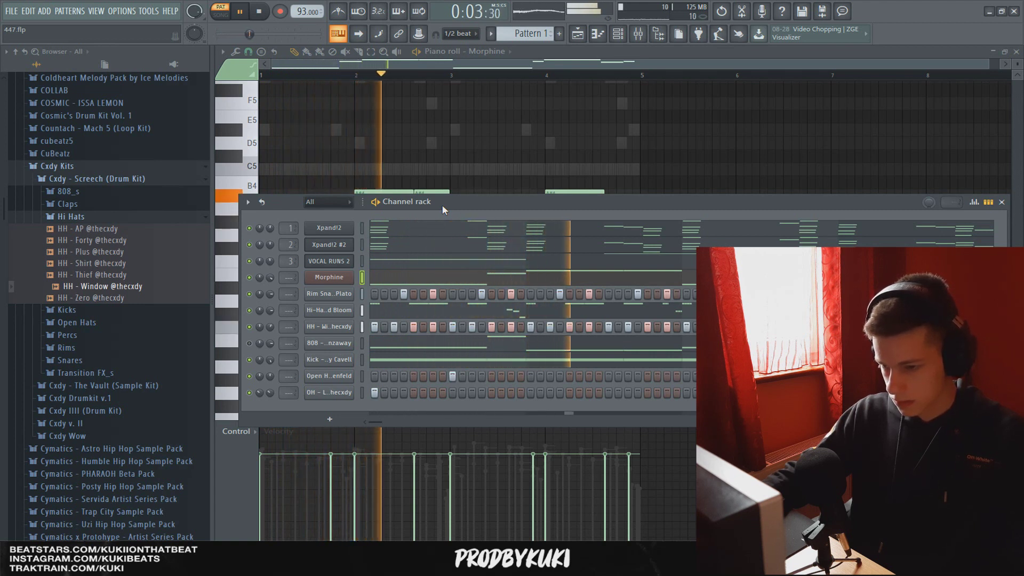
- Solo Morphine, audition several presets of its Bass bank during playback and load BAS Growling-FM FG
right_click(250, 277)
key("space")
left_click(335, 279)
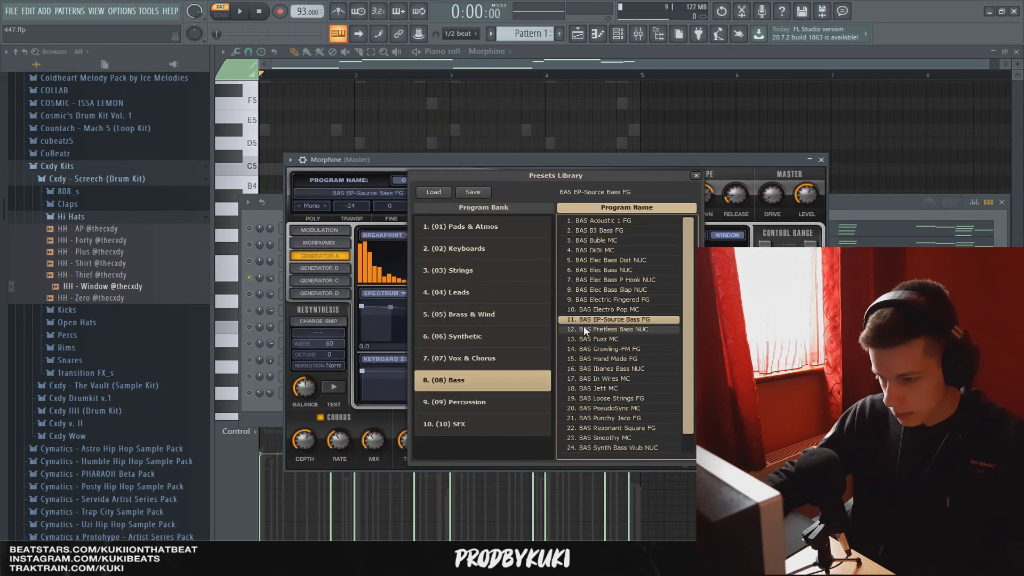
left_click(593, 331)
key("space")
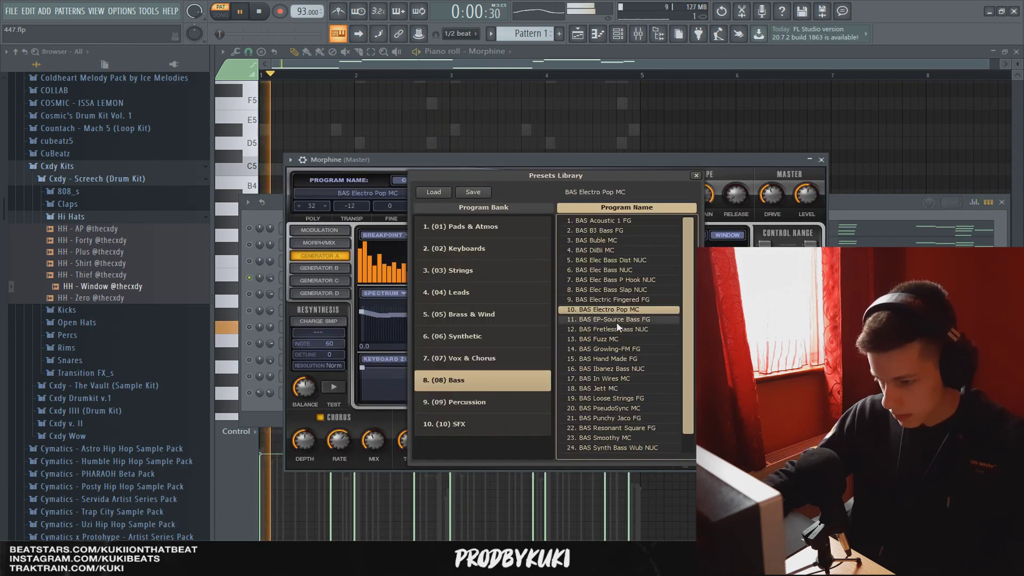
left_click(619, 339)
left_click(621, 348)
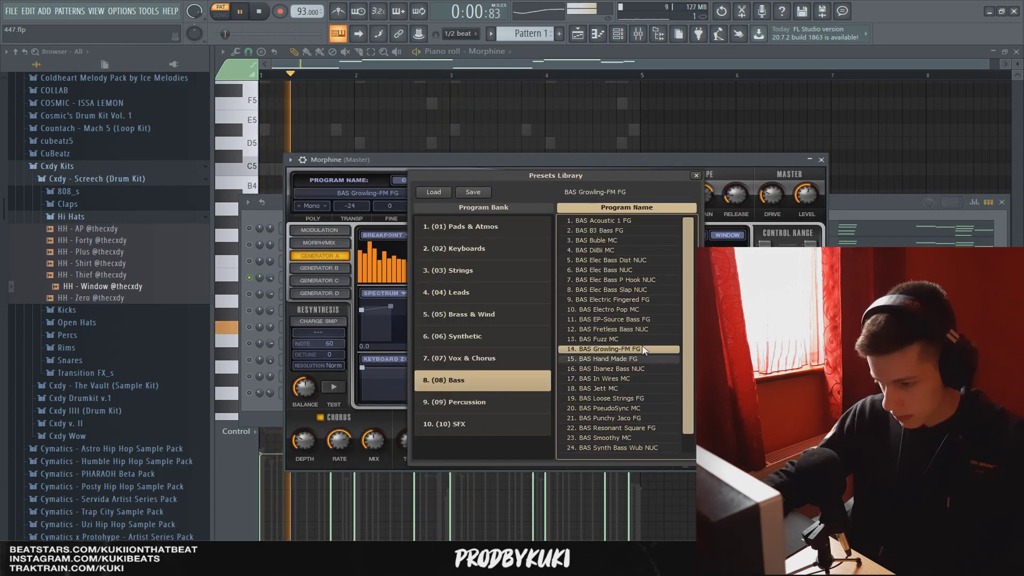
- Unsolo Morphine, listen to the new bass preset with the other channels, and close the plugin windows
key("space")
key("Escape")
key("space")
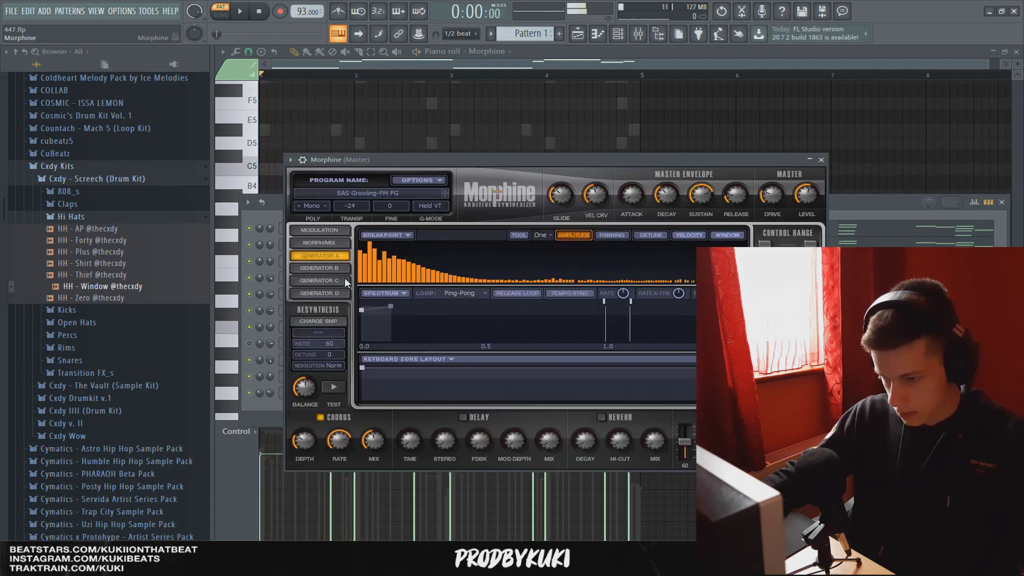
left_click(344, 277)
key("Escape")
key("space")
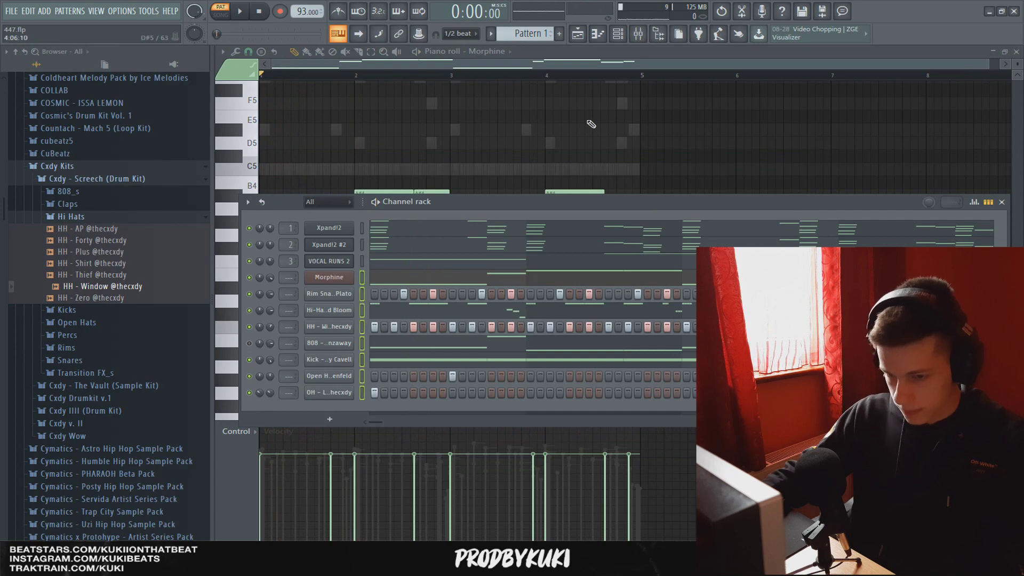
- Route the selected channels, from Morphine through the open hats, to separate mixer tracks starting at Insert 7, then select Insert 1
left_click(637, 40)
right_click(450, 176)
mouse_move(576, 161)
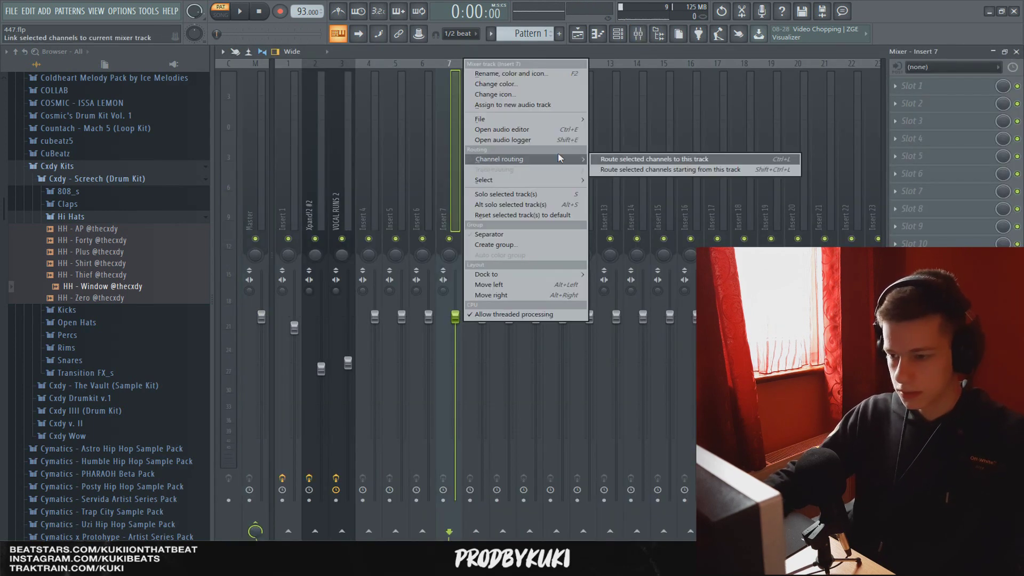
left_click(625, 169)
left_click(290, 198)
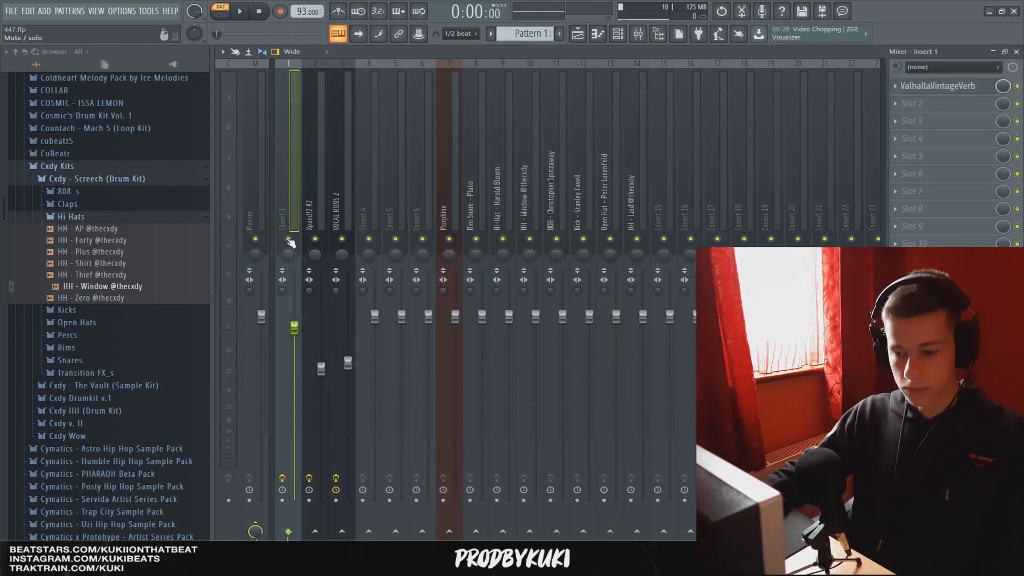